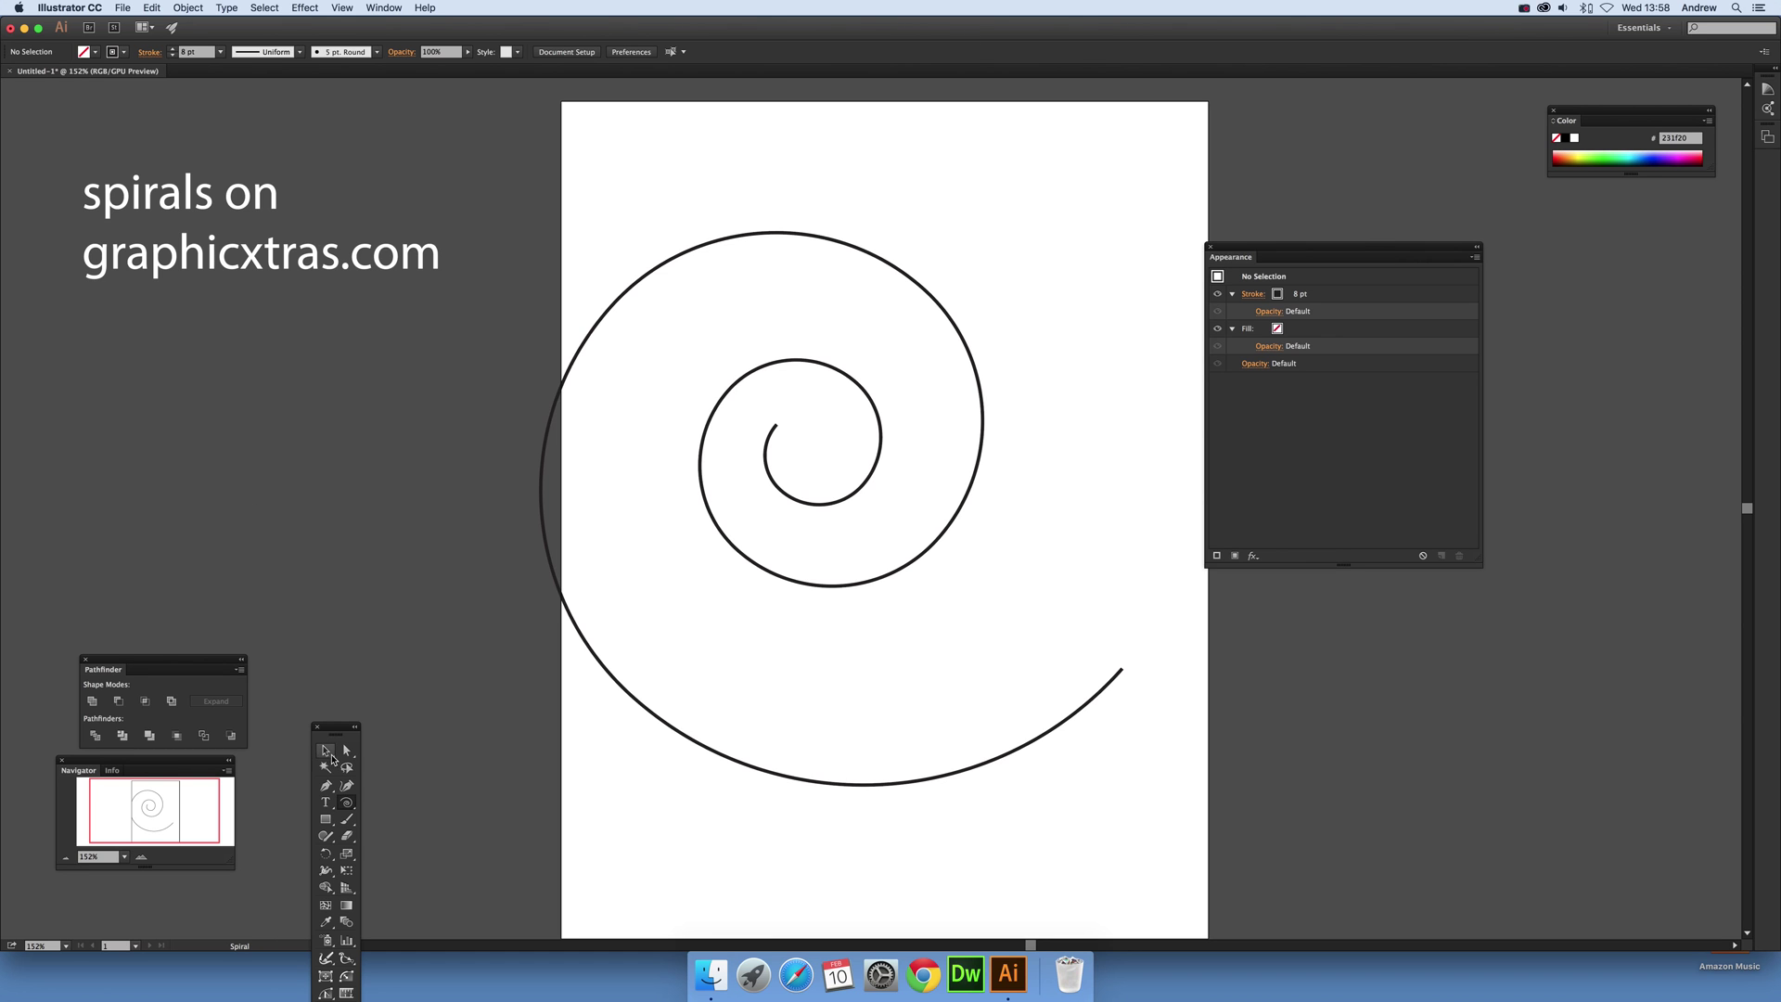
# Nudge the black spiral up and to the right, then draw a new spiral beside the artboard.
pyautogui.click(325, 749)
pyautogui.moveTo(759, 564); pyautogui.dragTo(796, 538)
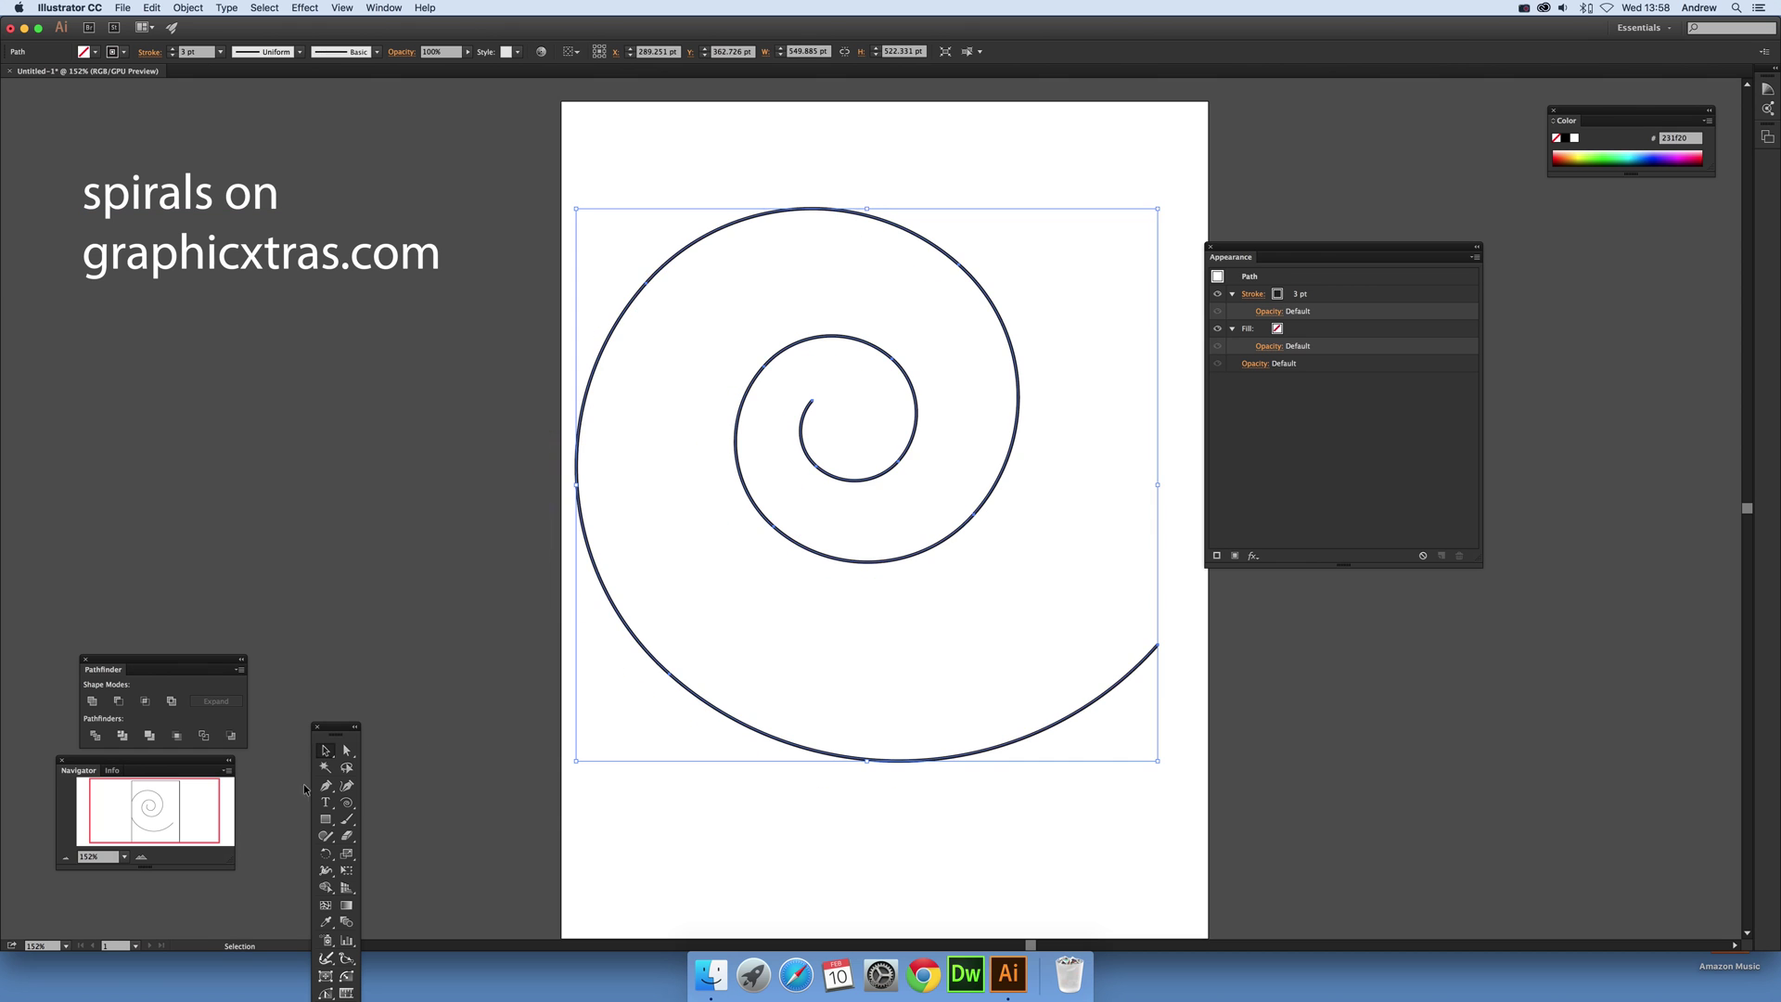
pyautogui.click(347, 804)
pyautogui.moveTo(394, 481); pyautogui.dragTo(504, 570)
pyautogui.hotkey('ctrl', 'z')
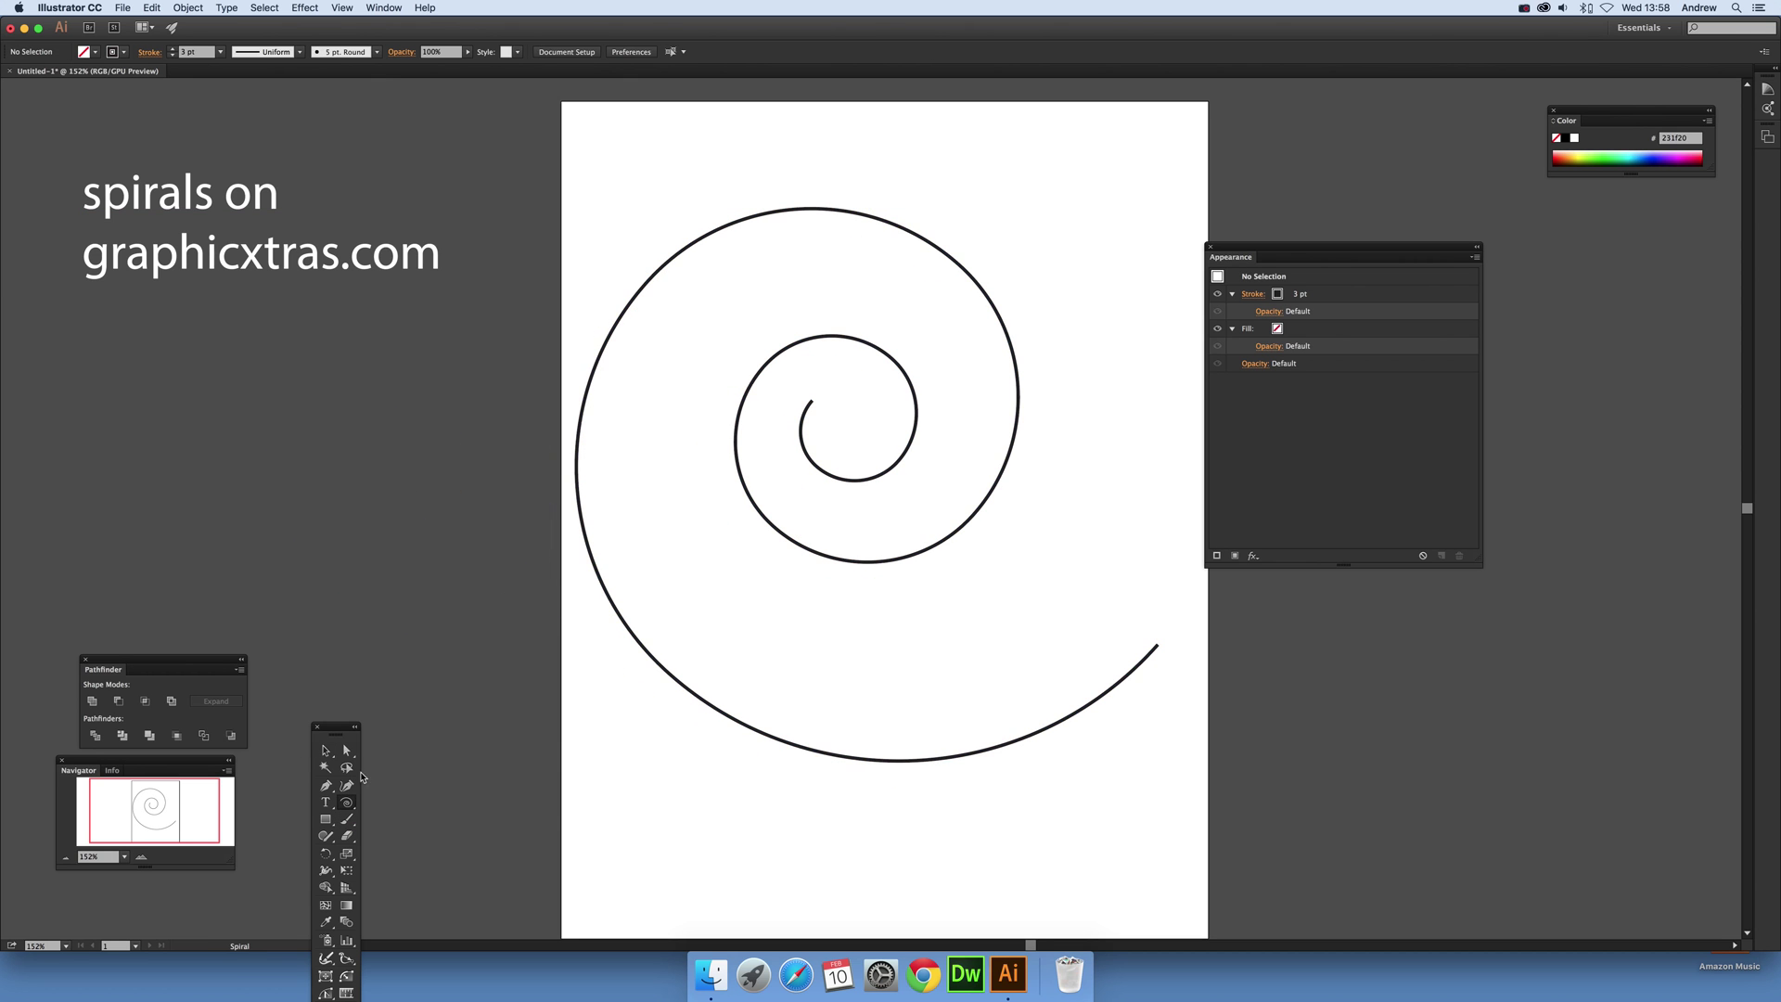
pyautogui.click(403, 607)
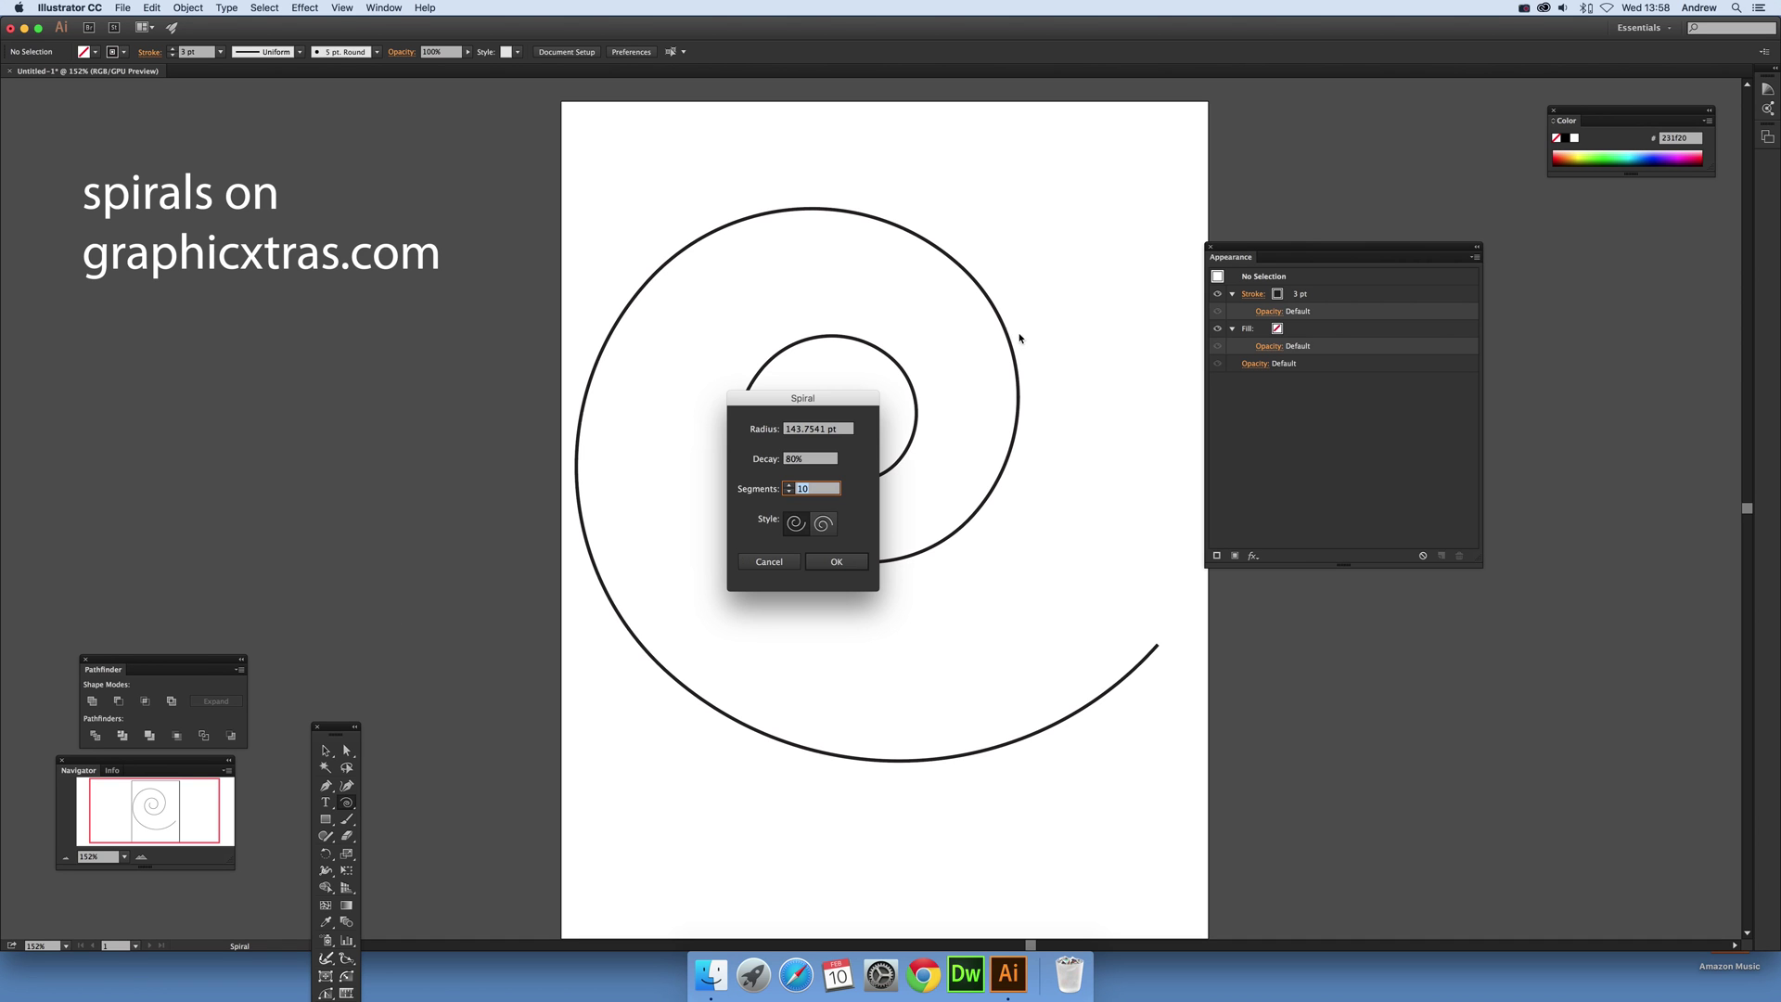
pyautogui.moveTo(807, 397); pyautogui.dragTo(570, 315)
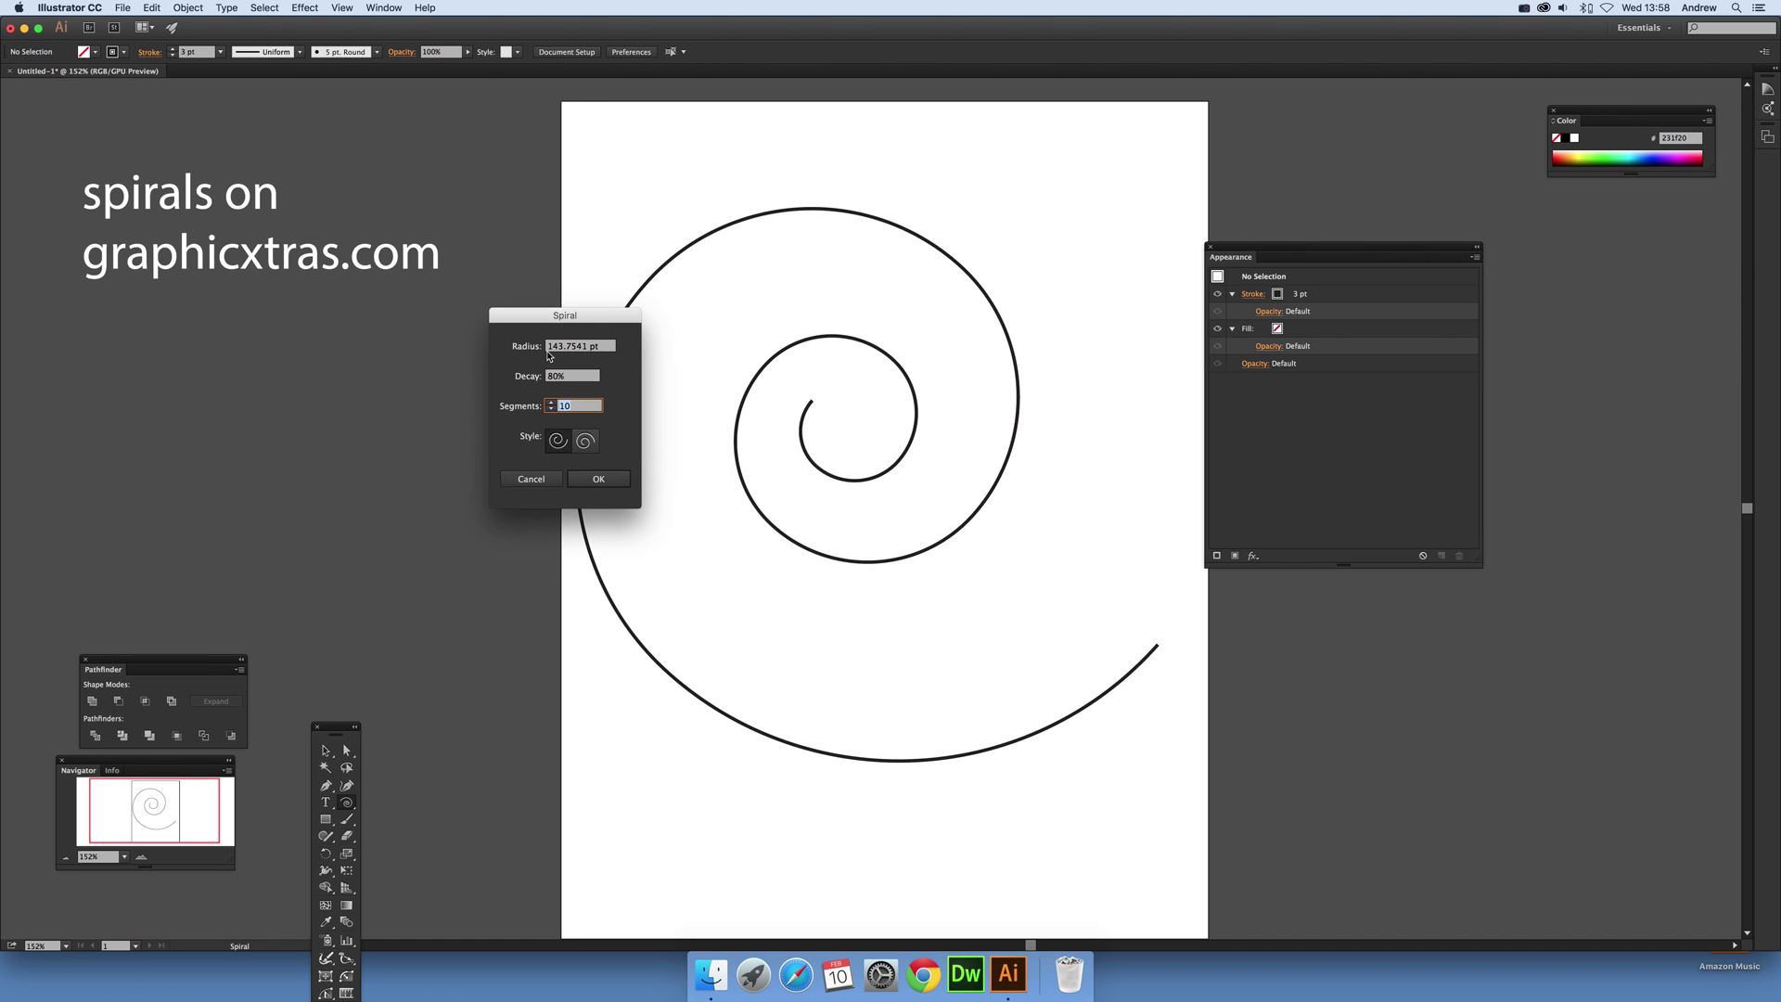
pyautogui.click(557, 443)
pyautogui.click(531, 478)
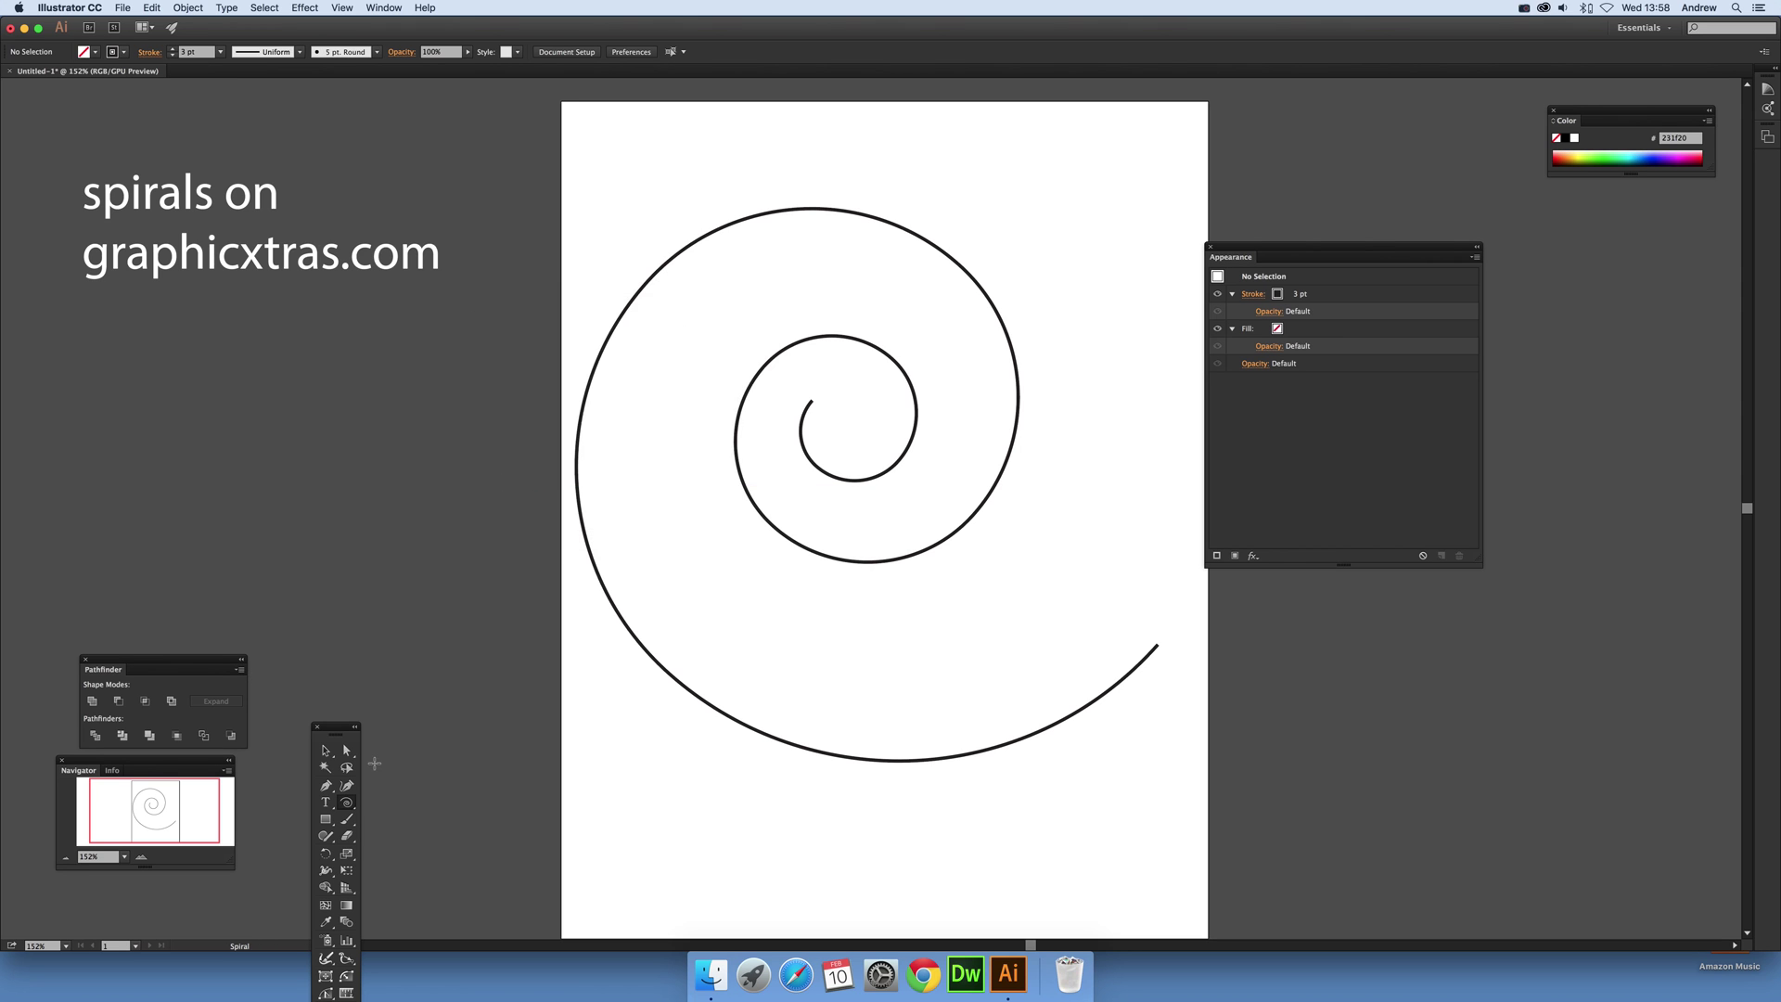
# Select the spiral and raise its stroke weight to 16 pt, then to 20 pt.
pyautogui.click(326, 749)
pyautogui.click(631, 635)
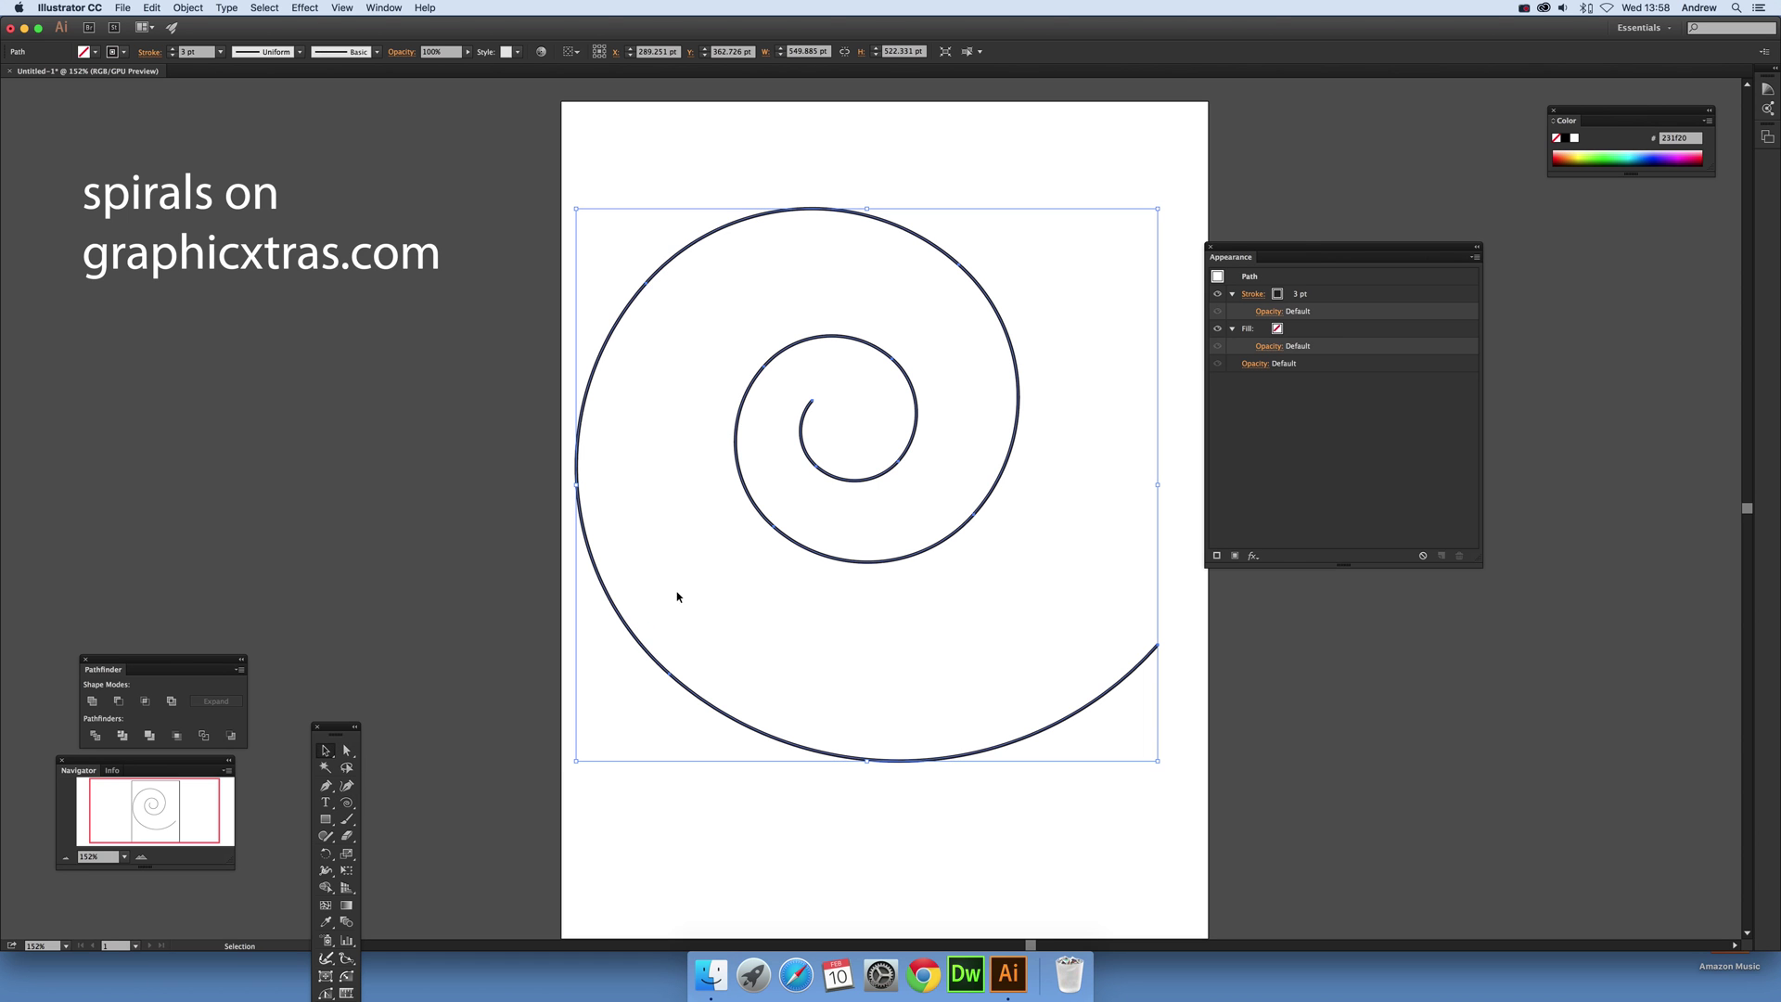
pyautogui.click(220, 56)
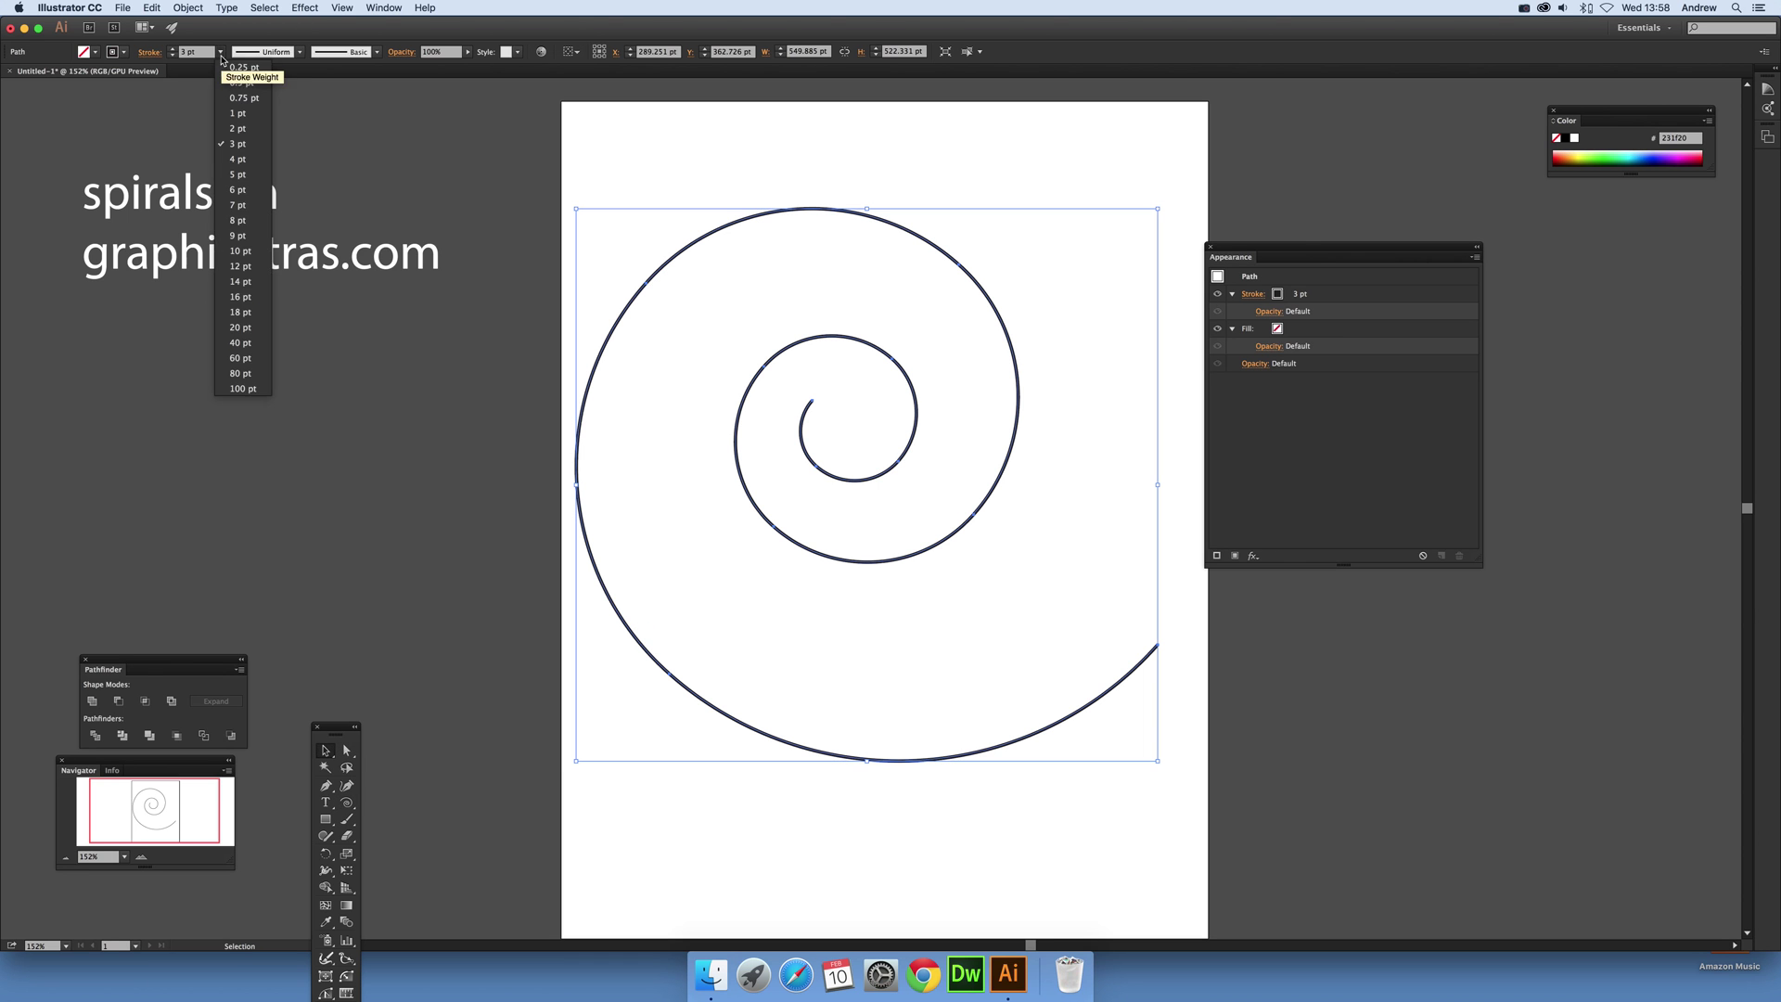
pyautogui.click(252, 294)
pyautogui.click(219, 52)
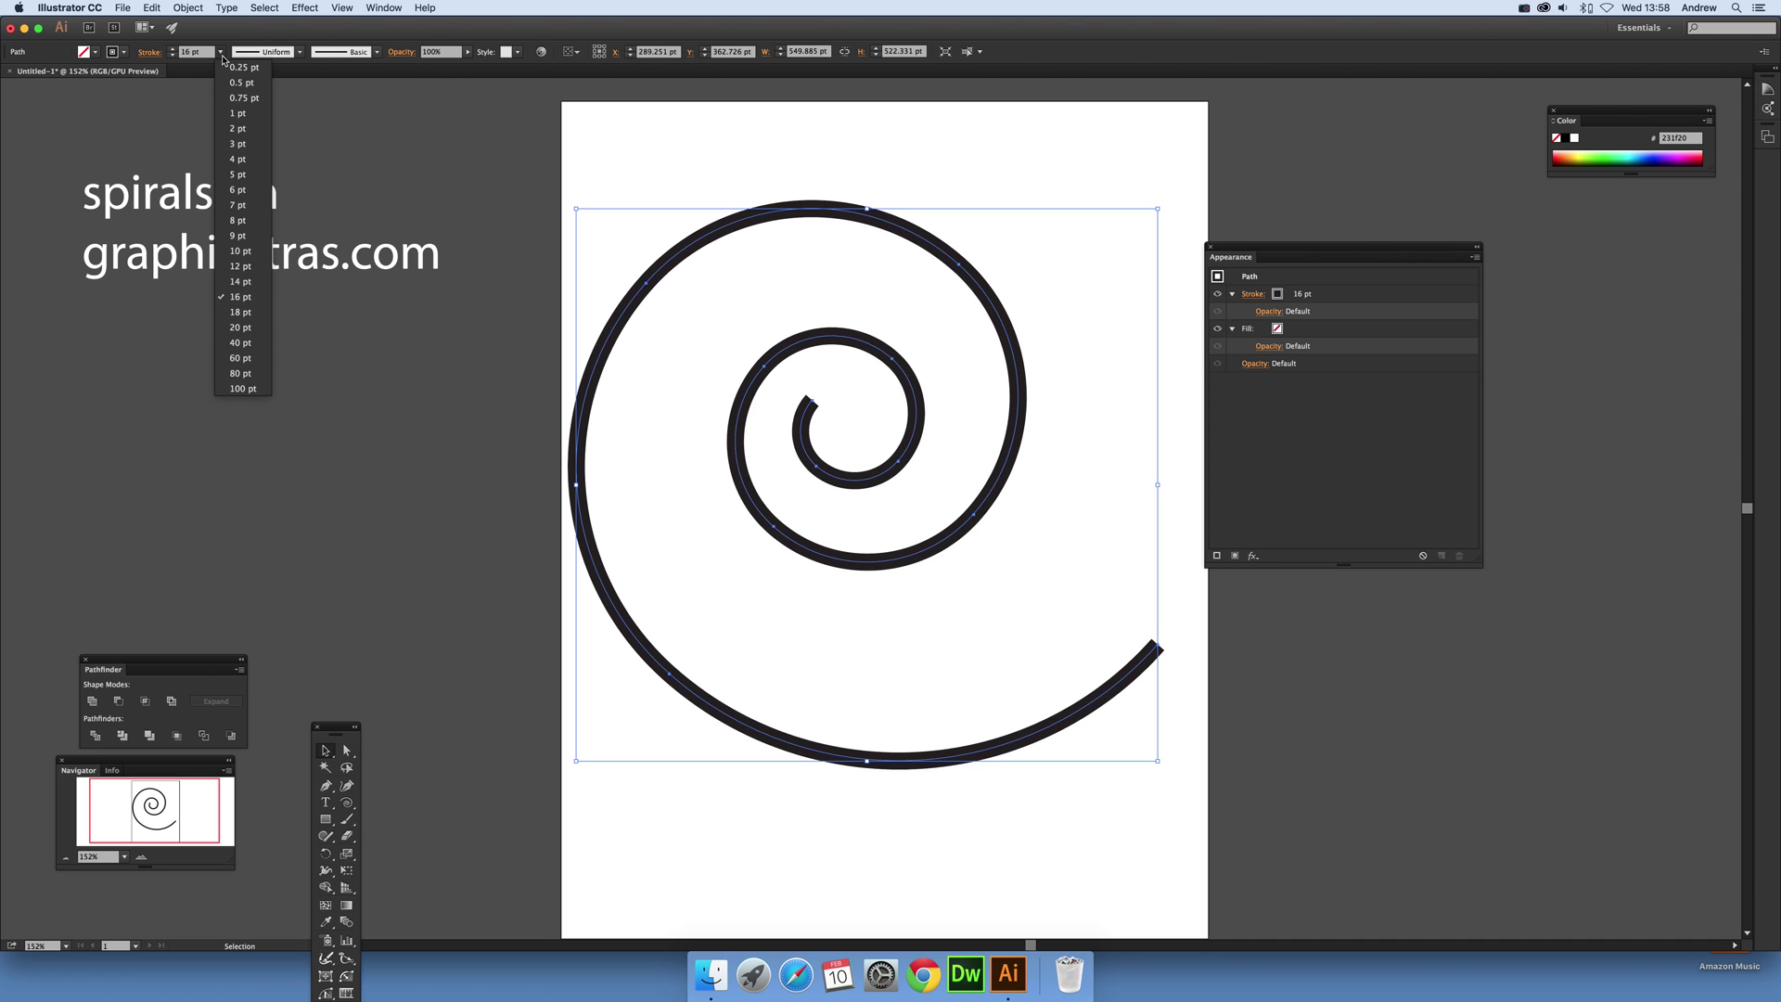
pyautogui.click(240, 328)
# Give the spiral a both-ends taper profile and an 80 pt stroke, and shift it right and down.
pyautogui.click(299, 52)
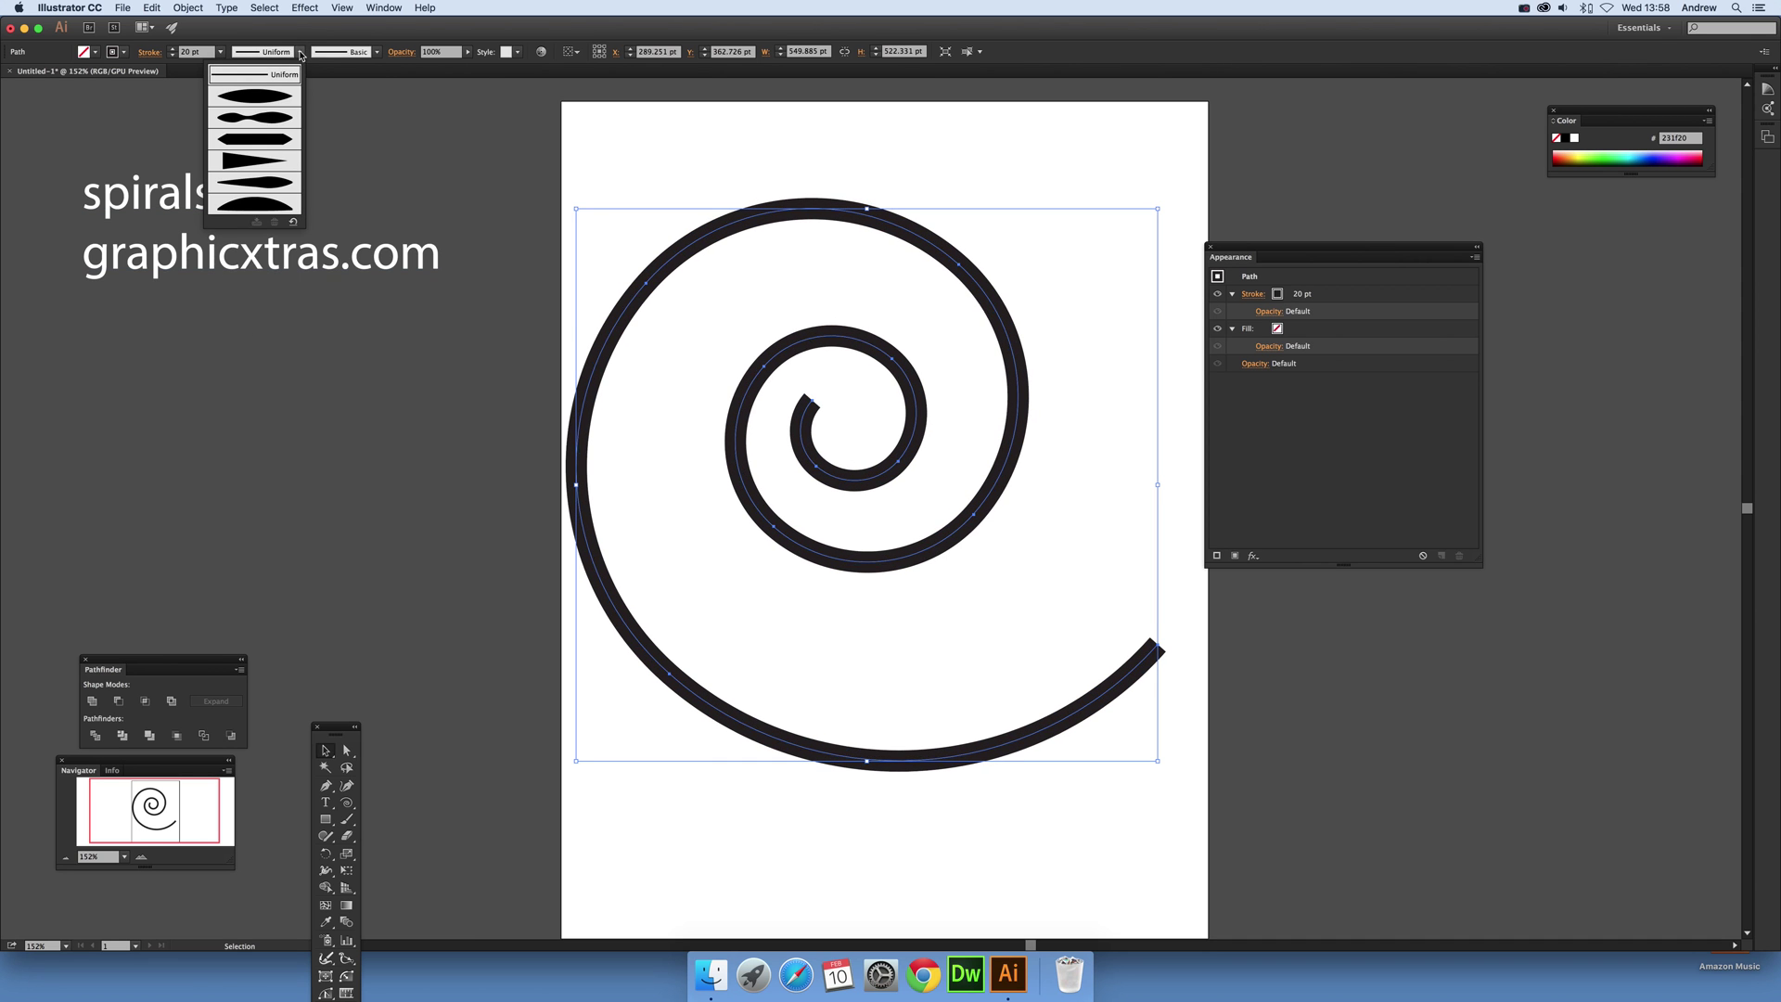
pyautogui.click(263, 97)
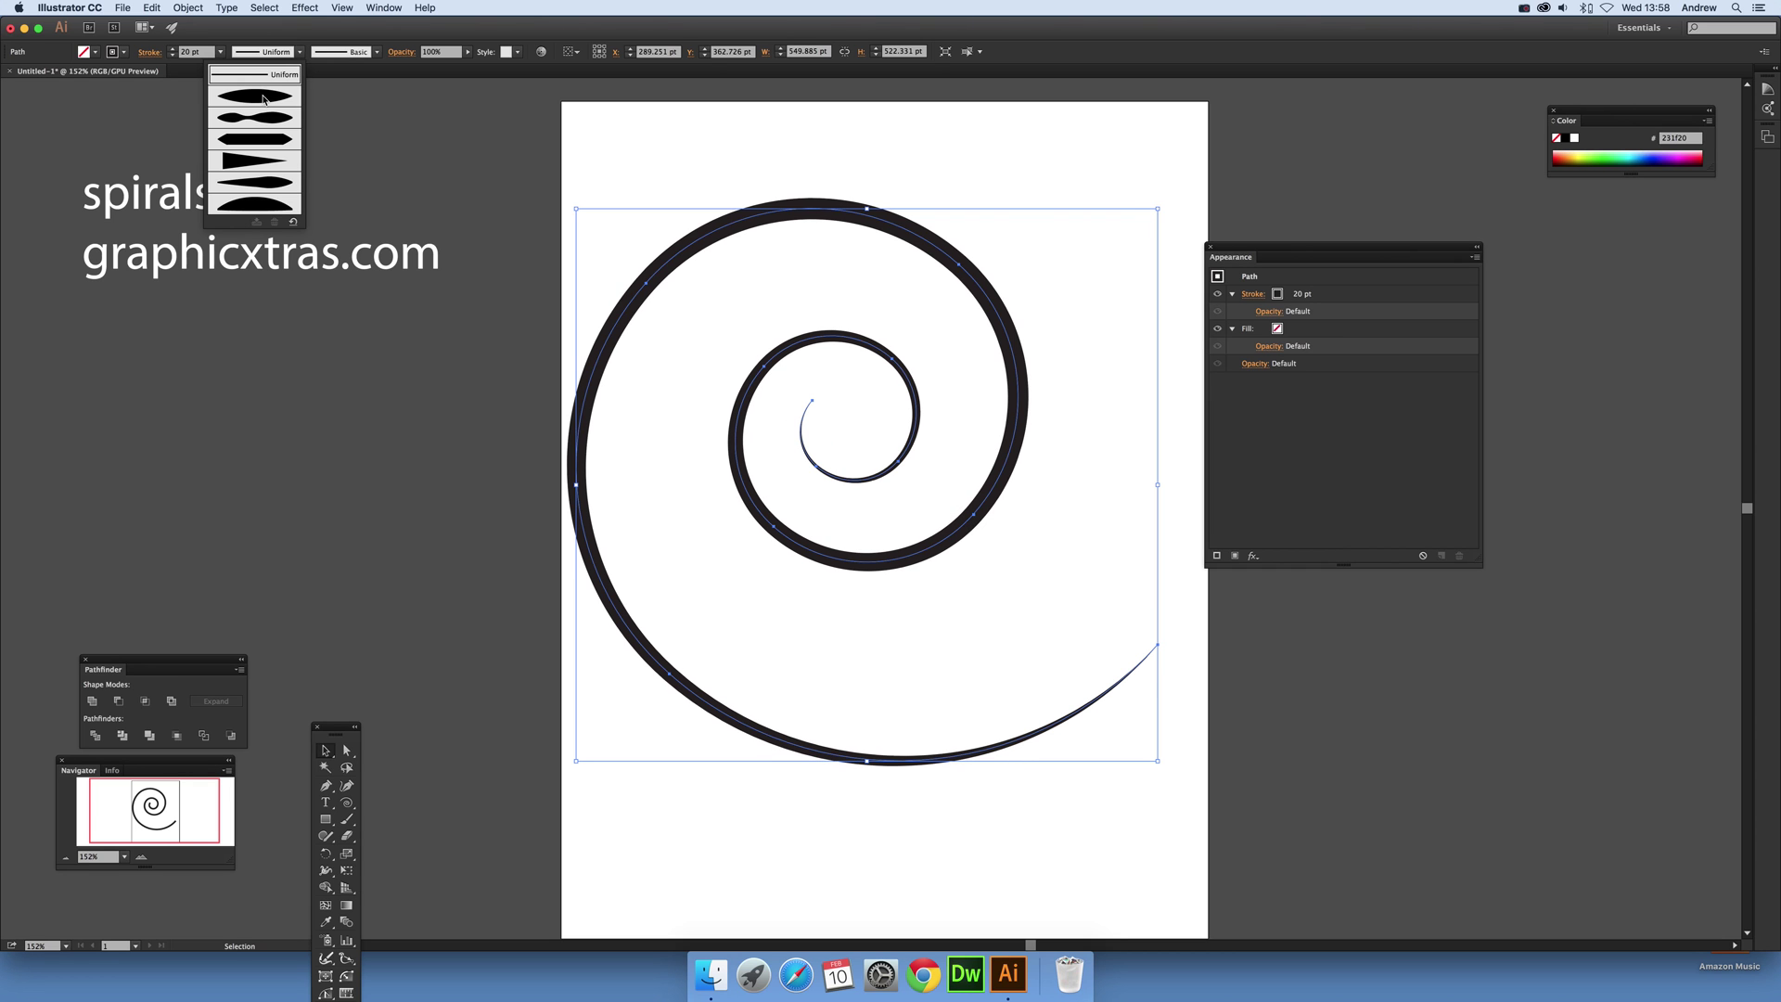
pyautogui.click(222, 53)
pyautogui.click(247, 383)
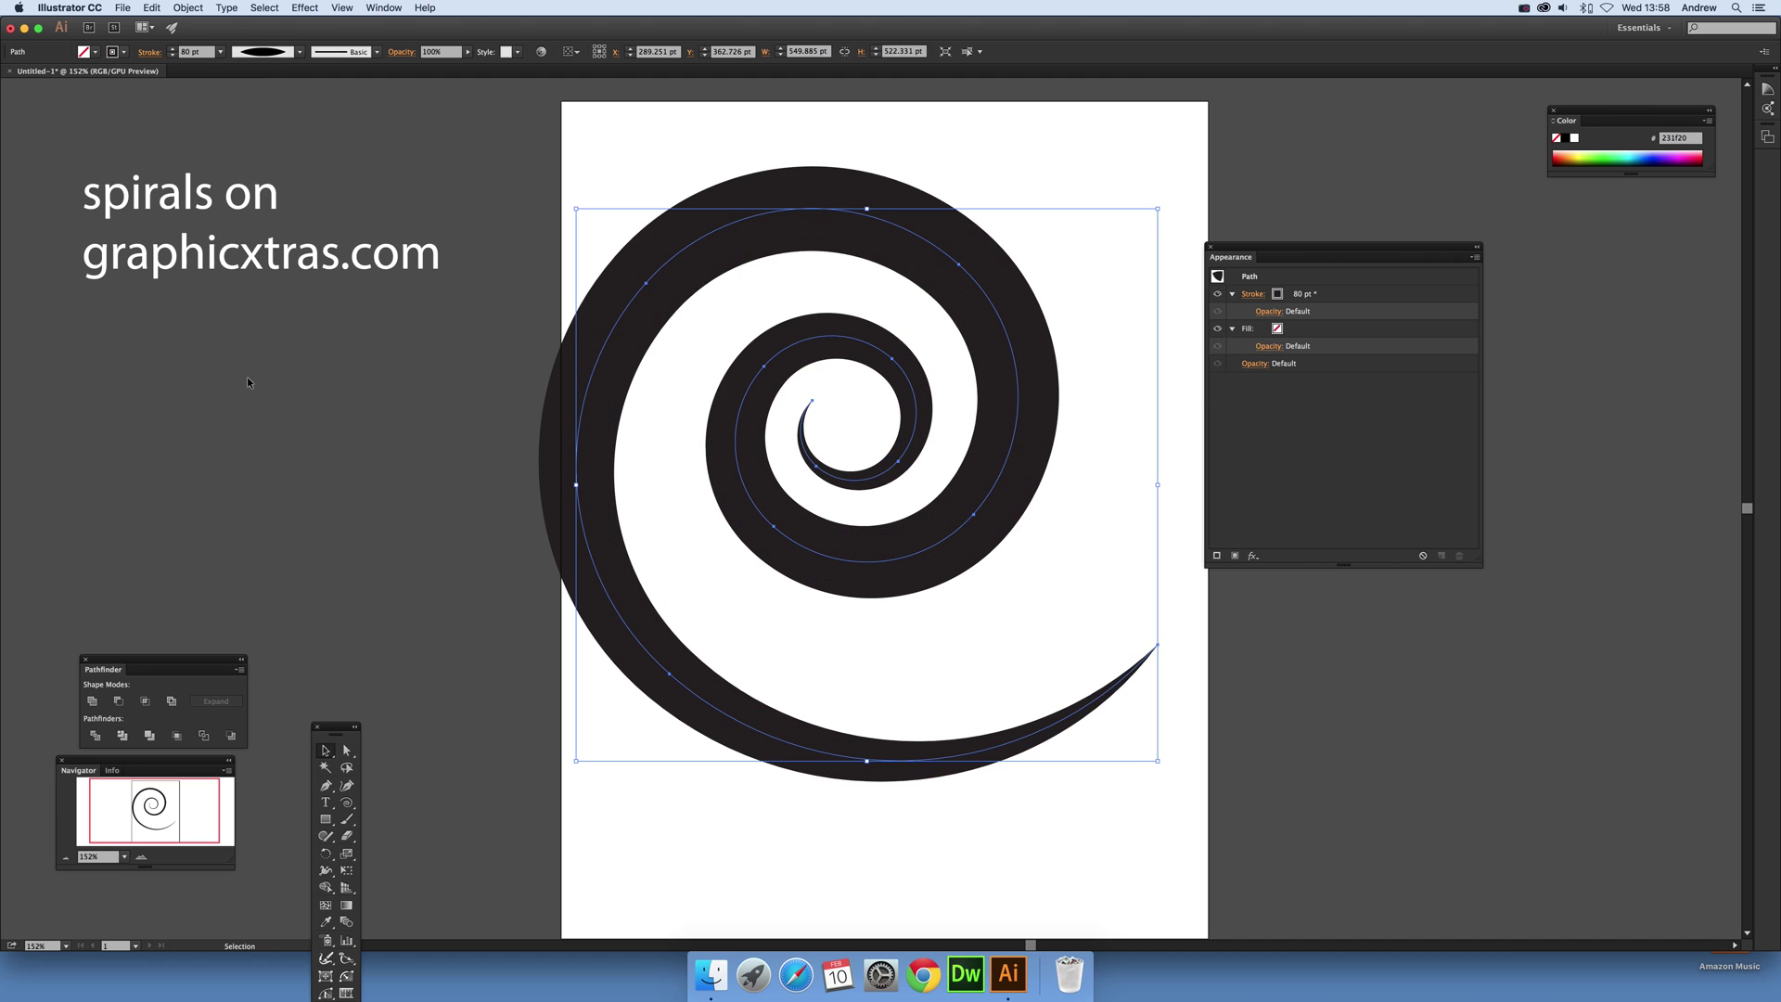
pyautogui.moveTo(909, 231); pyautogui.dragTo(960, 248)
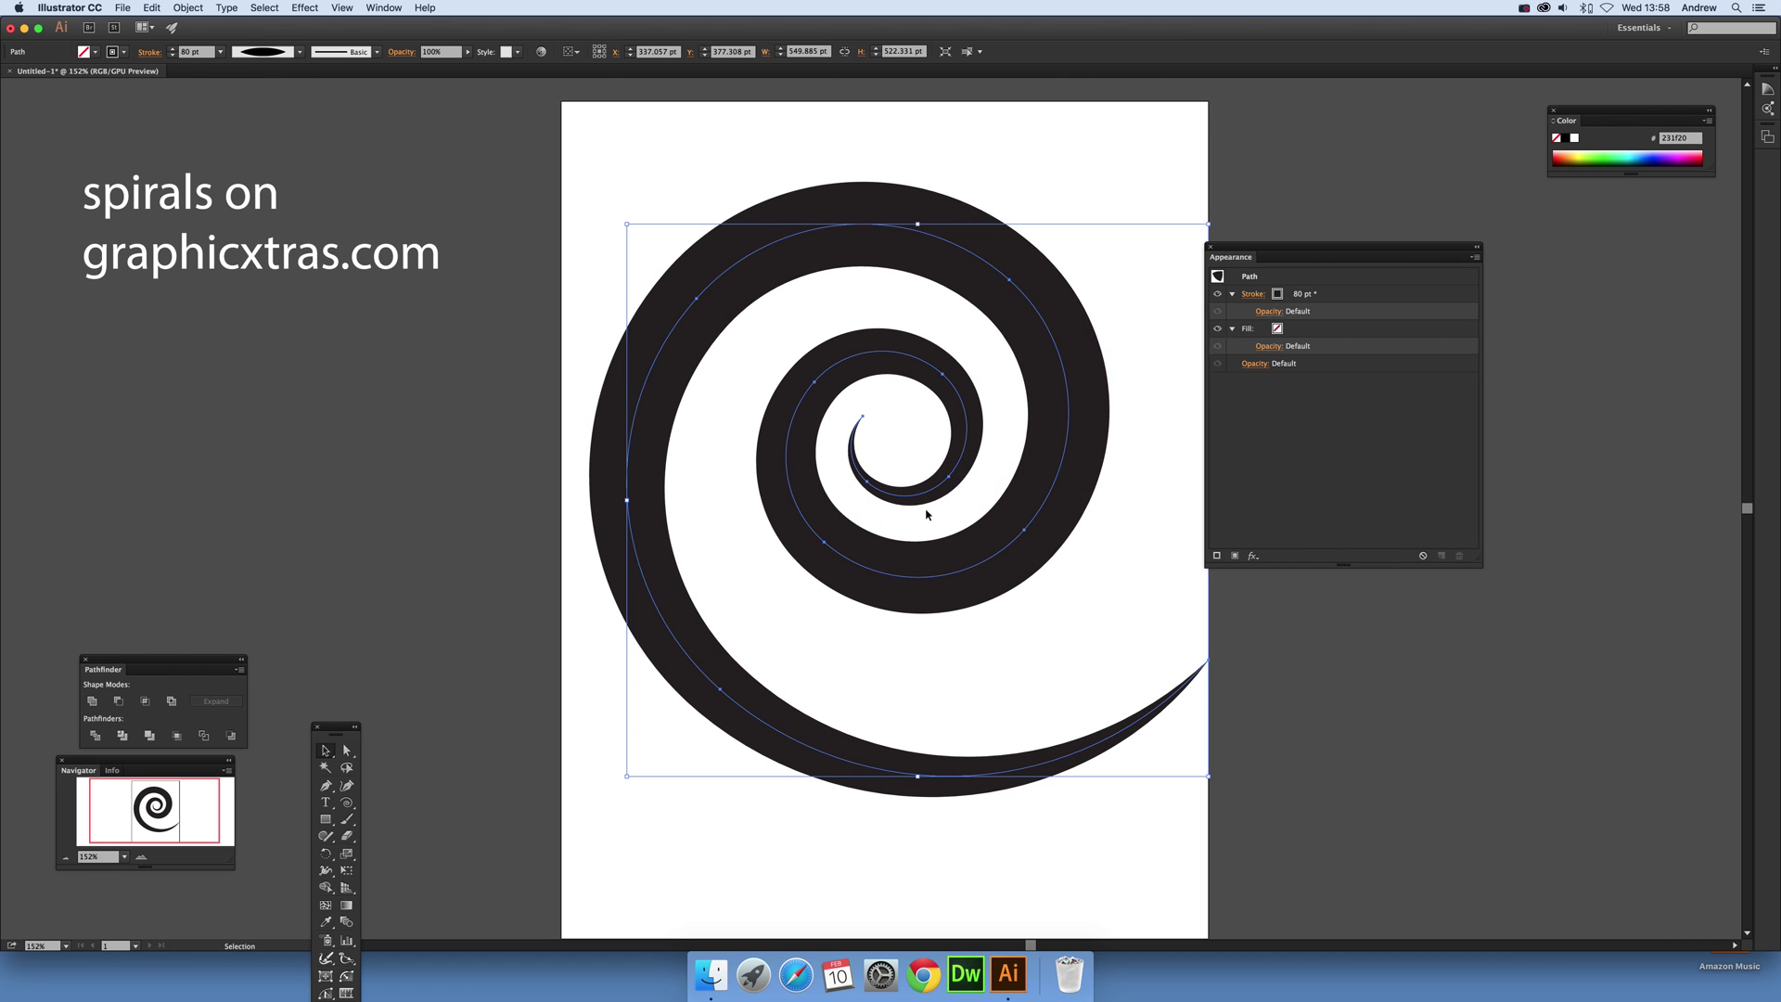
# Try several variable width profiles on the spiral, settling on the dome-shaped profile.
pyautogui.click(300, 52)
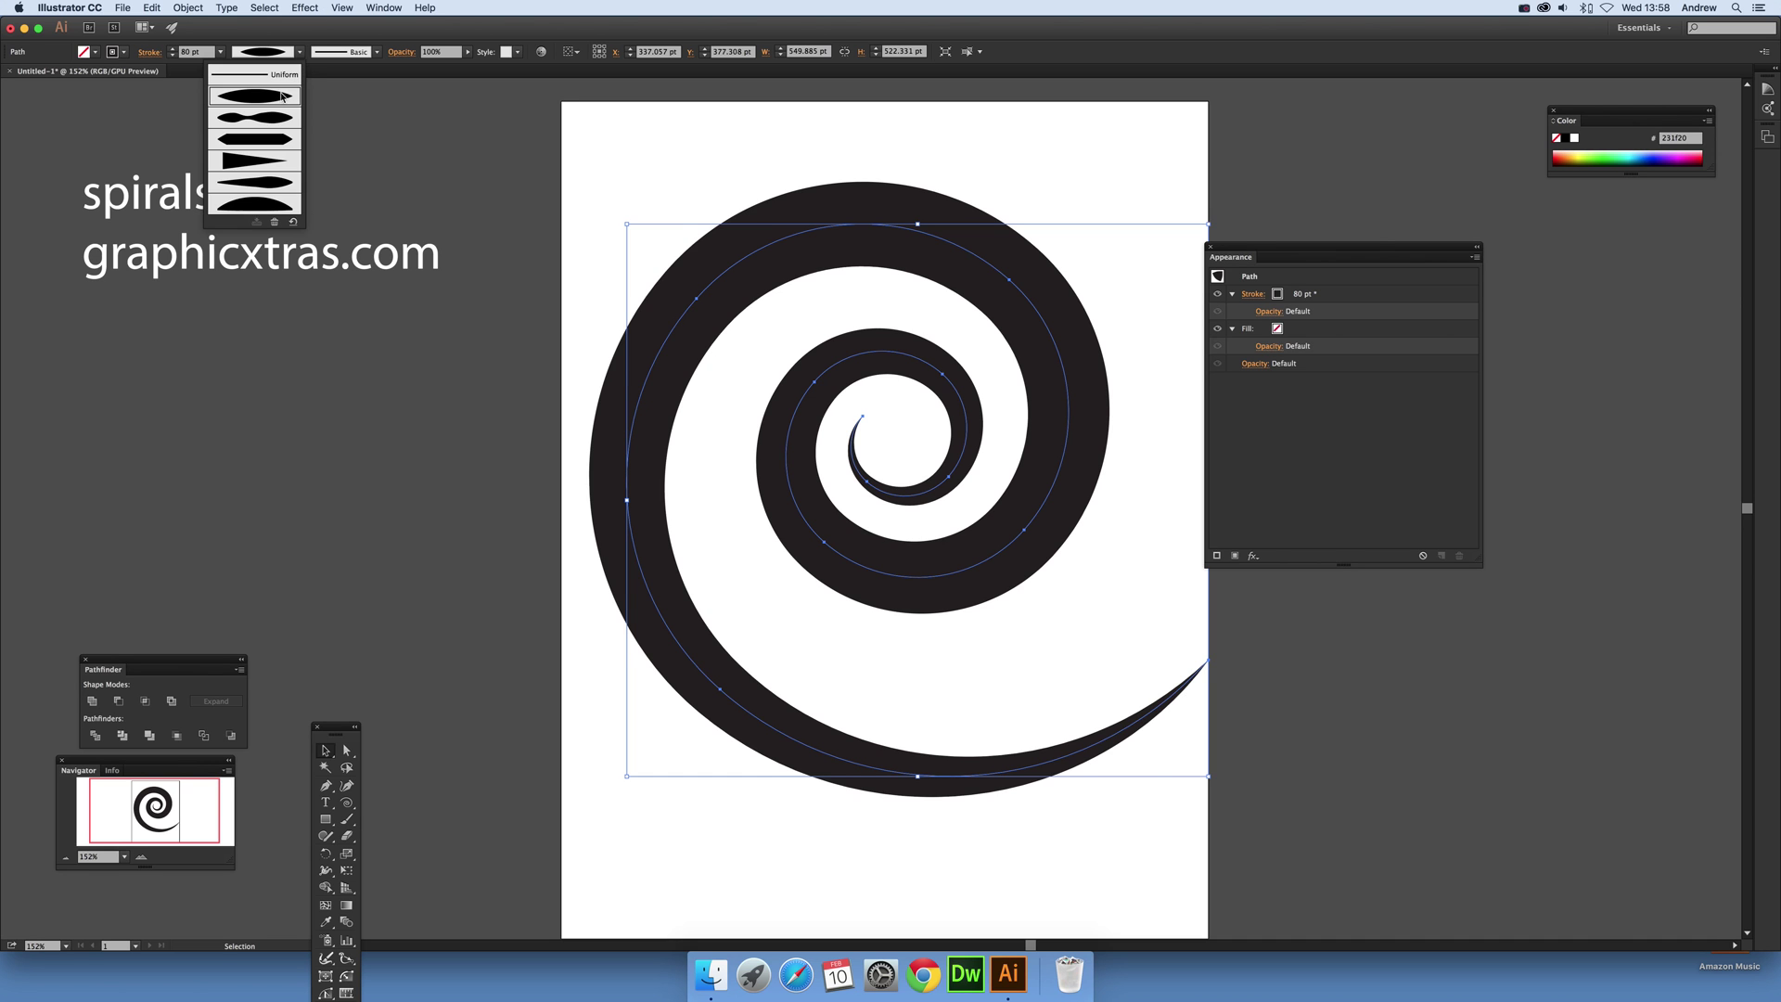
pyautogui.click(271, 118)
pyautogui.click(300, 52)
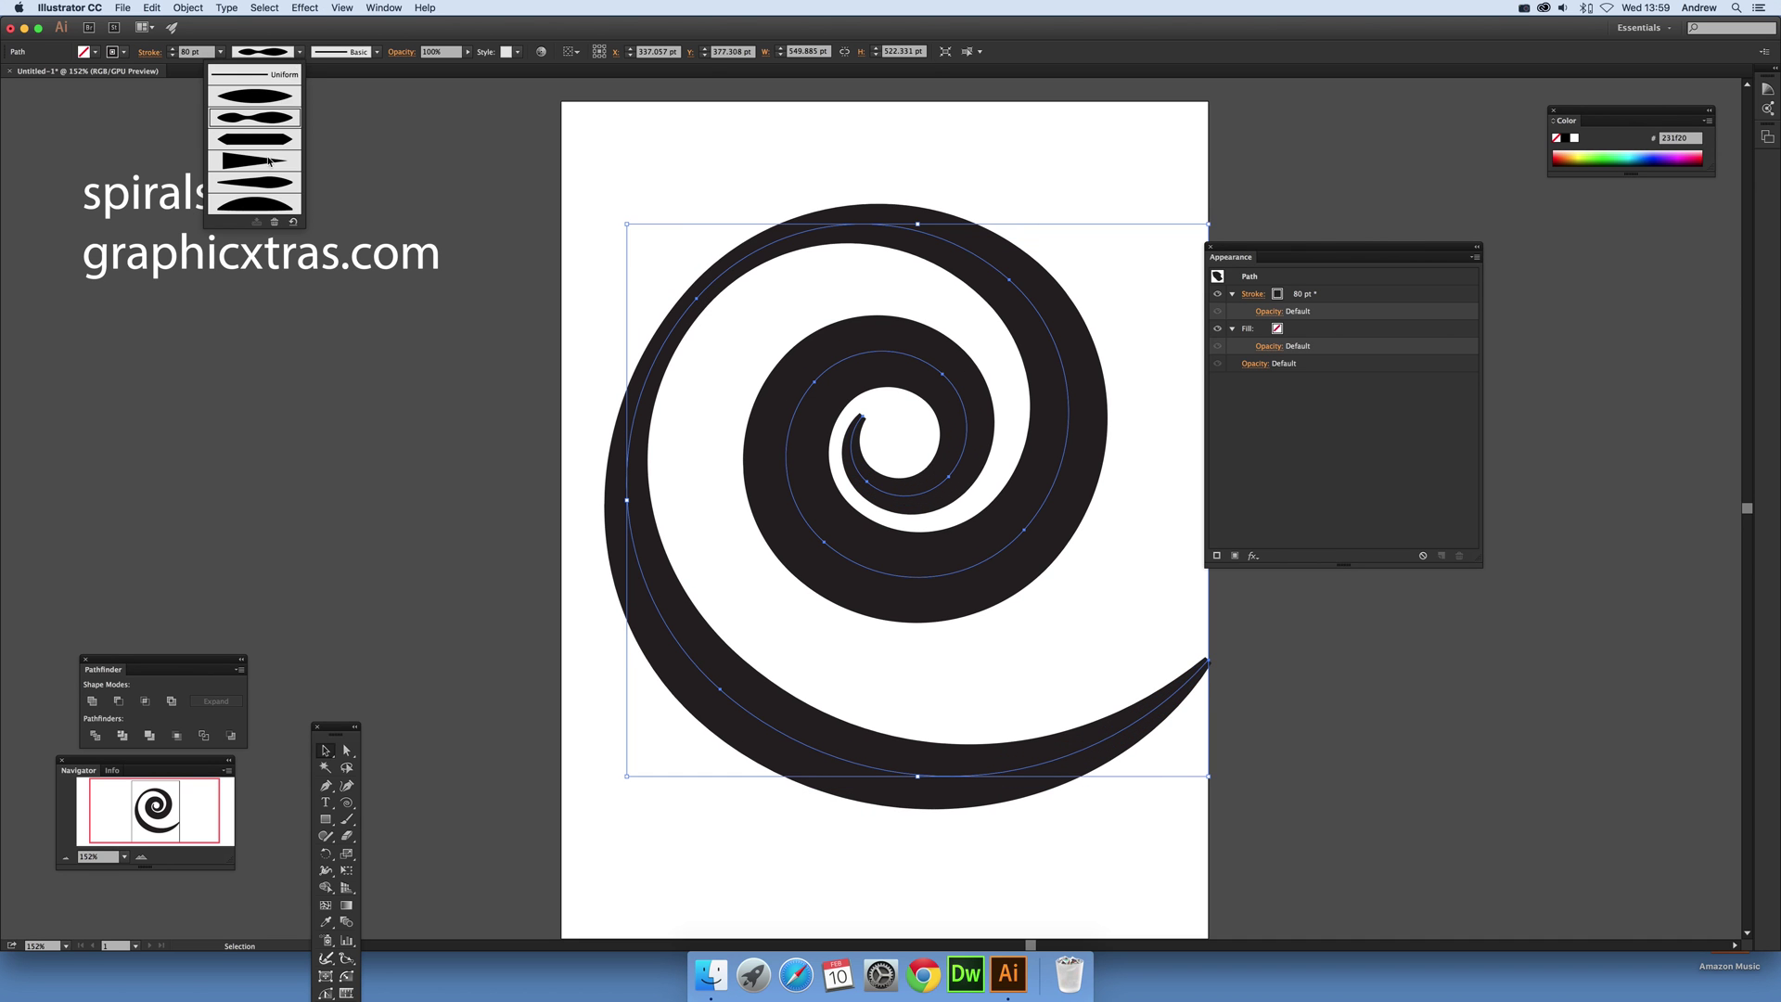
pyautogui.click(270, 140)
pyautogui.click(299, 51)
pyautogui.click(252, 160)
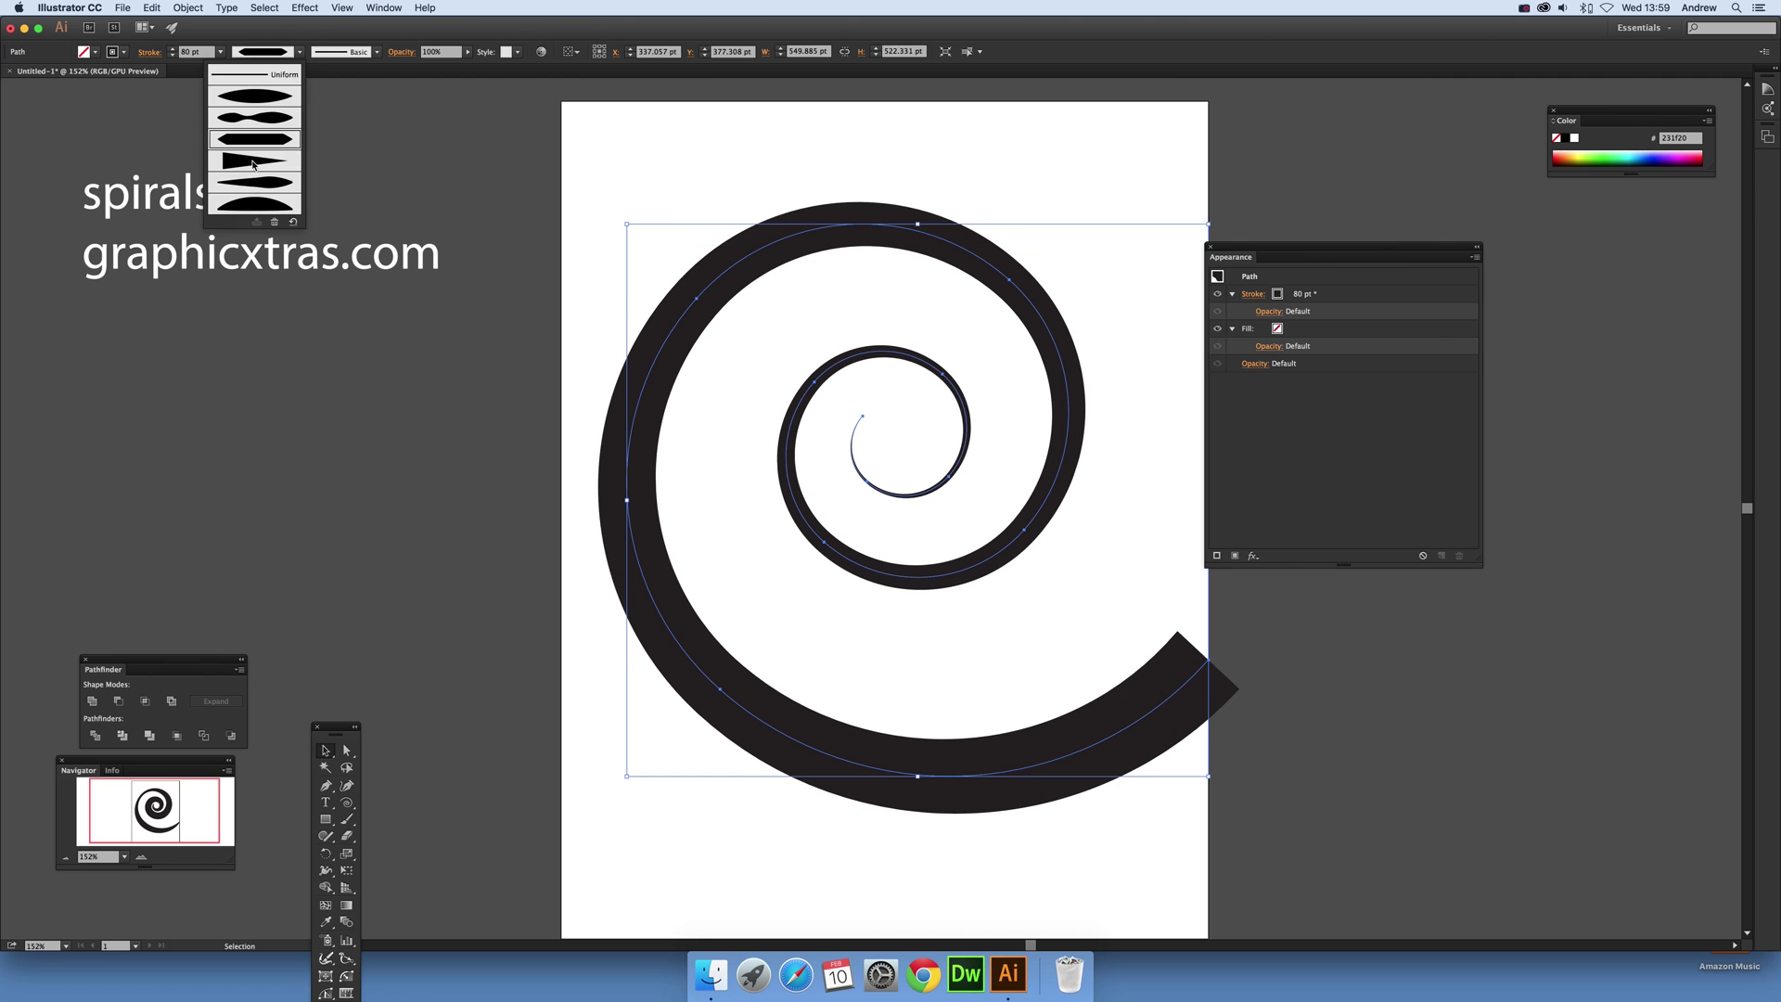
pyautogui.click(299, 52)
pyautogui.click(277, 178)
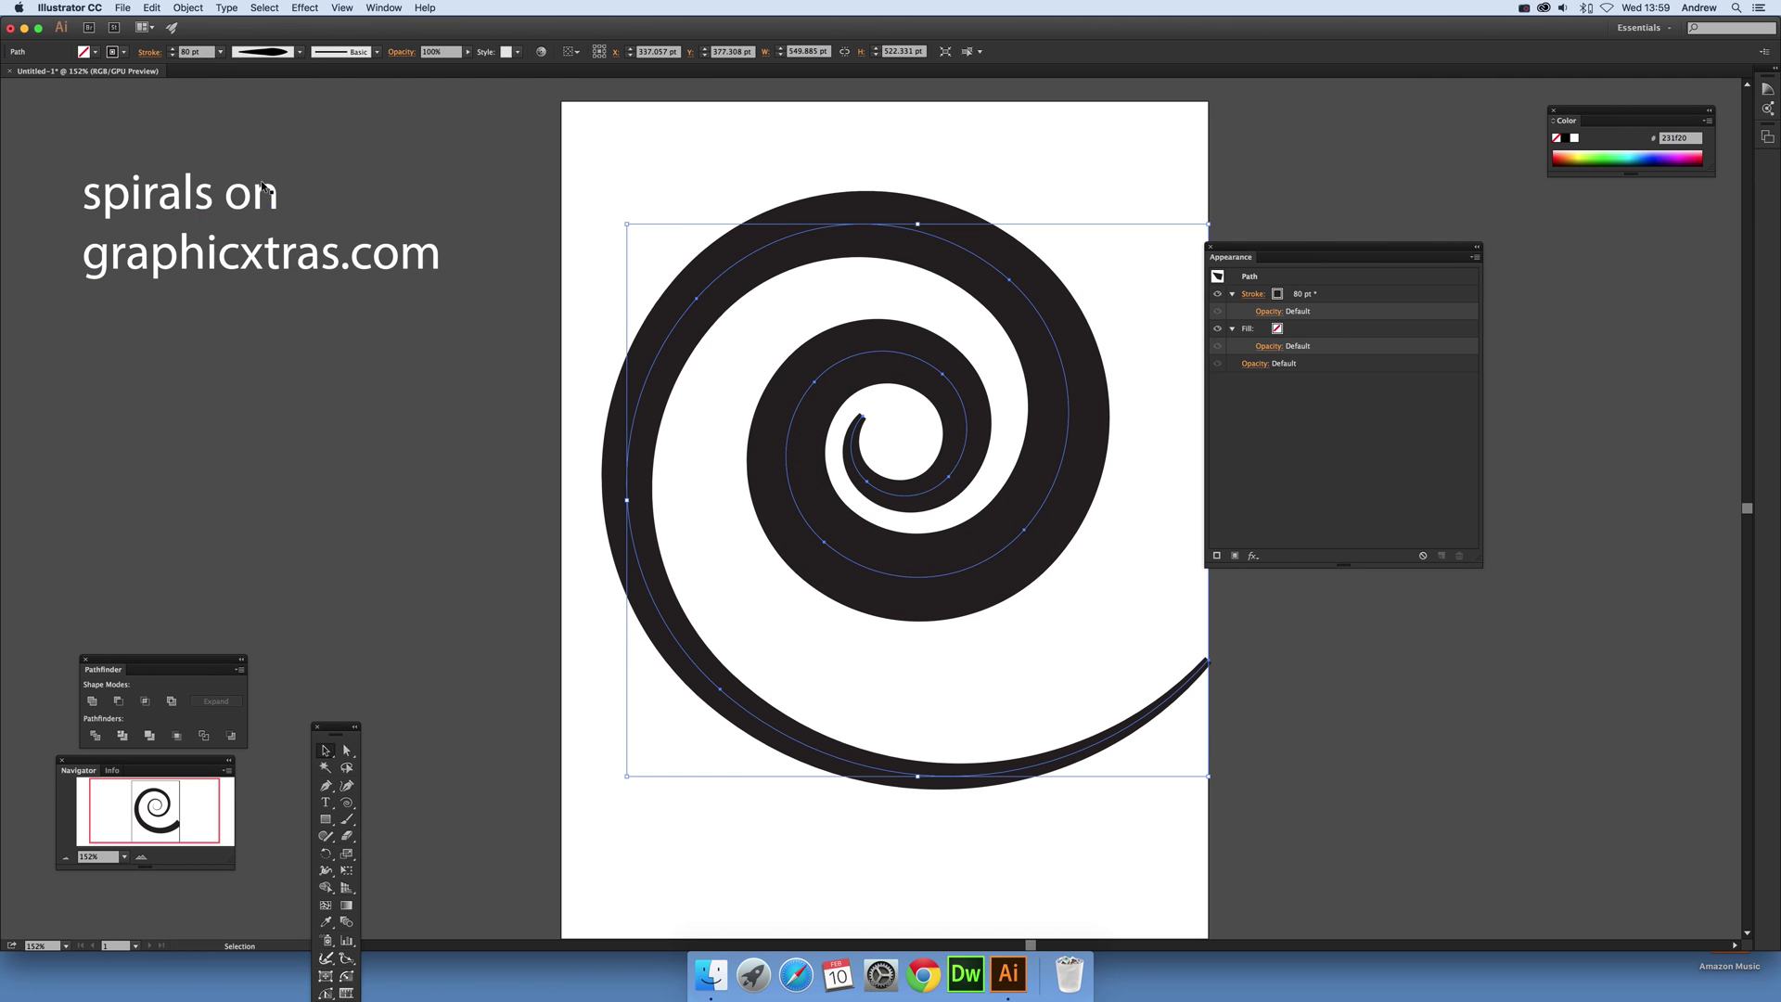
pyautogui.click(299, 52)
pyautogui.click(269, 204)
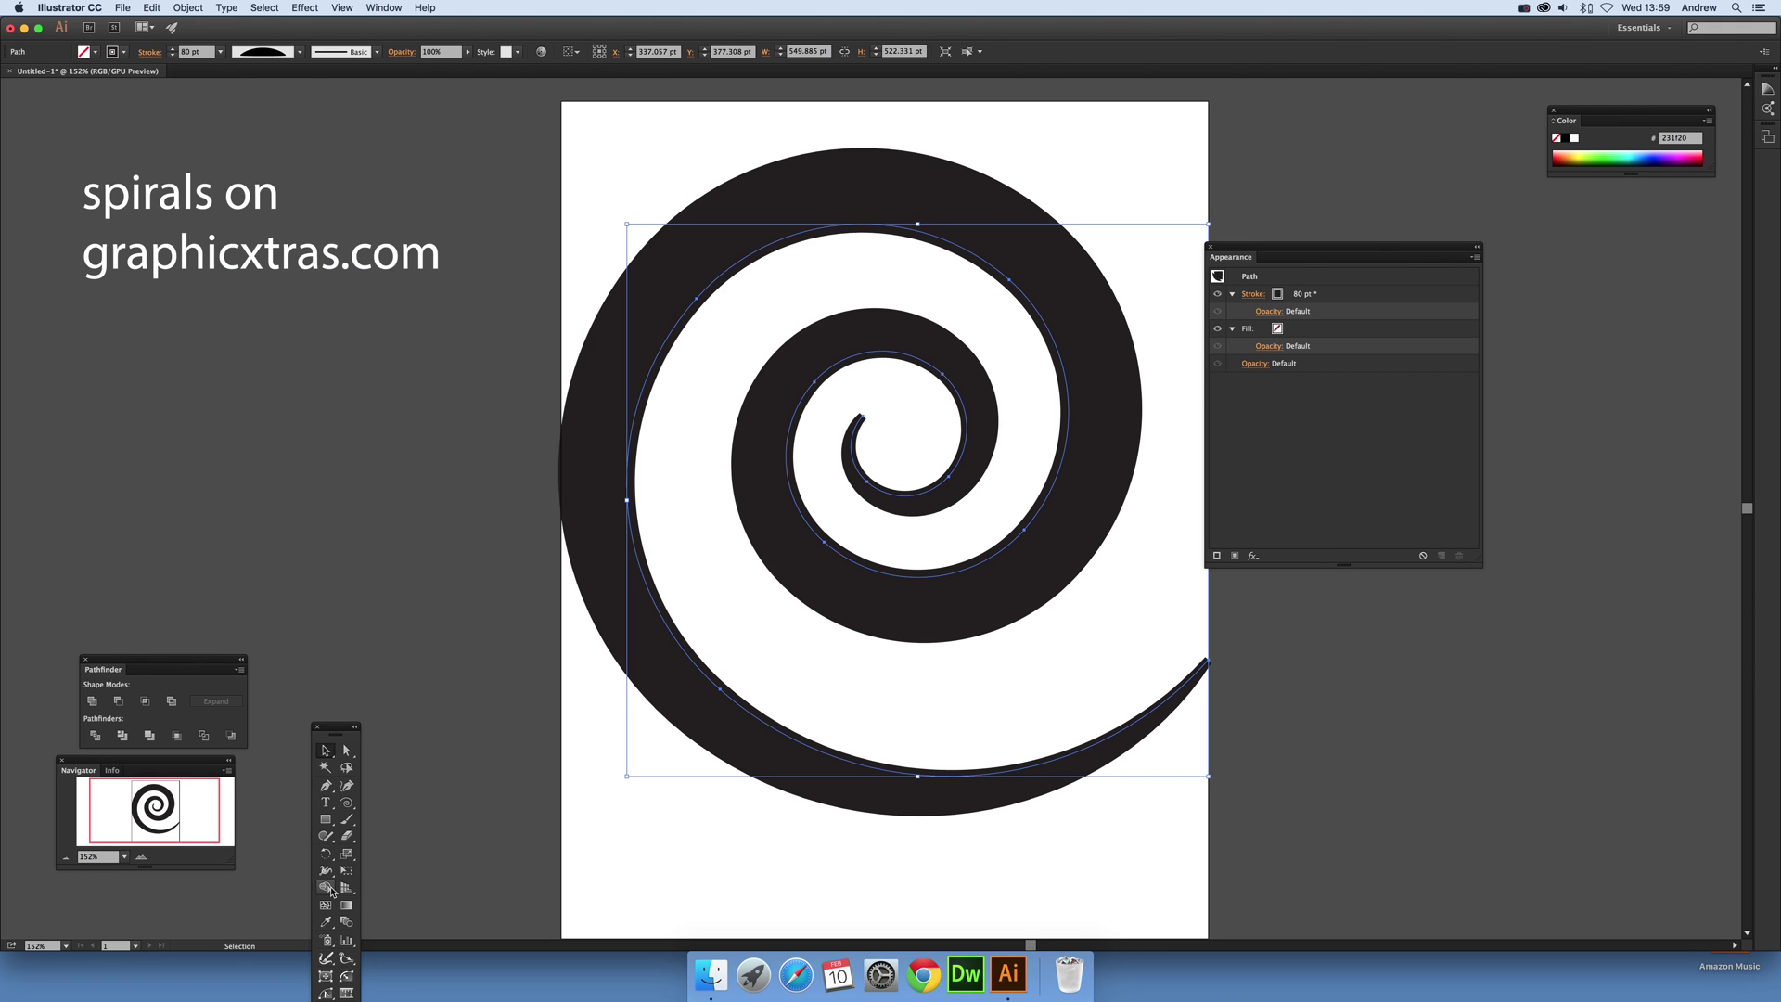
# With the Width tool, apply Width Profile 1 and drag width points to thicken inner coils and thin the outer tail.
pyautogui.moveTo(327, 872); pyautogui.dragTo(398, 760)
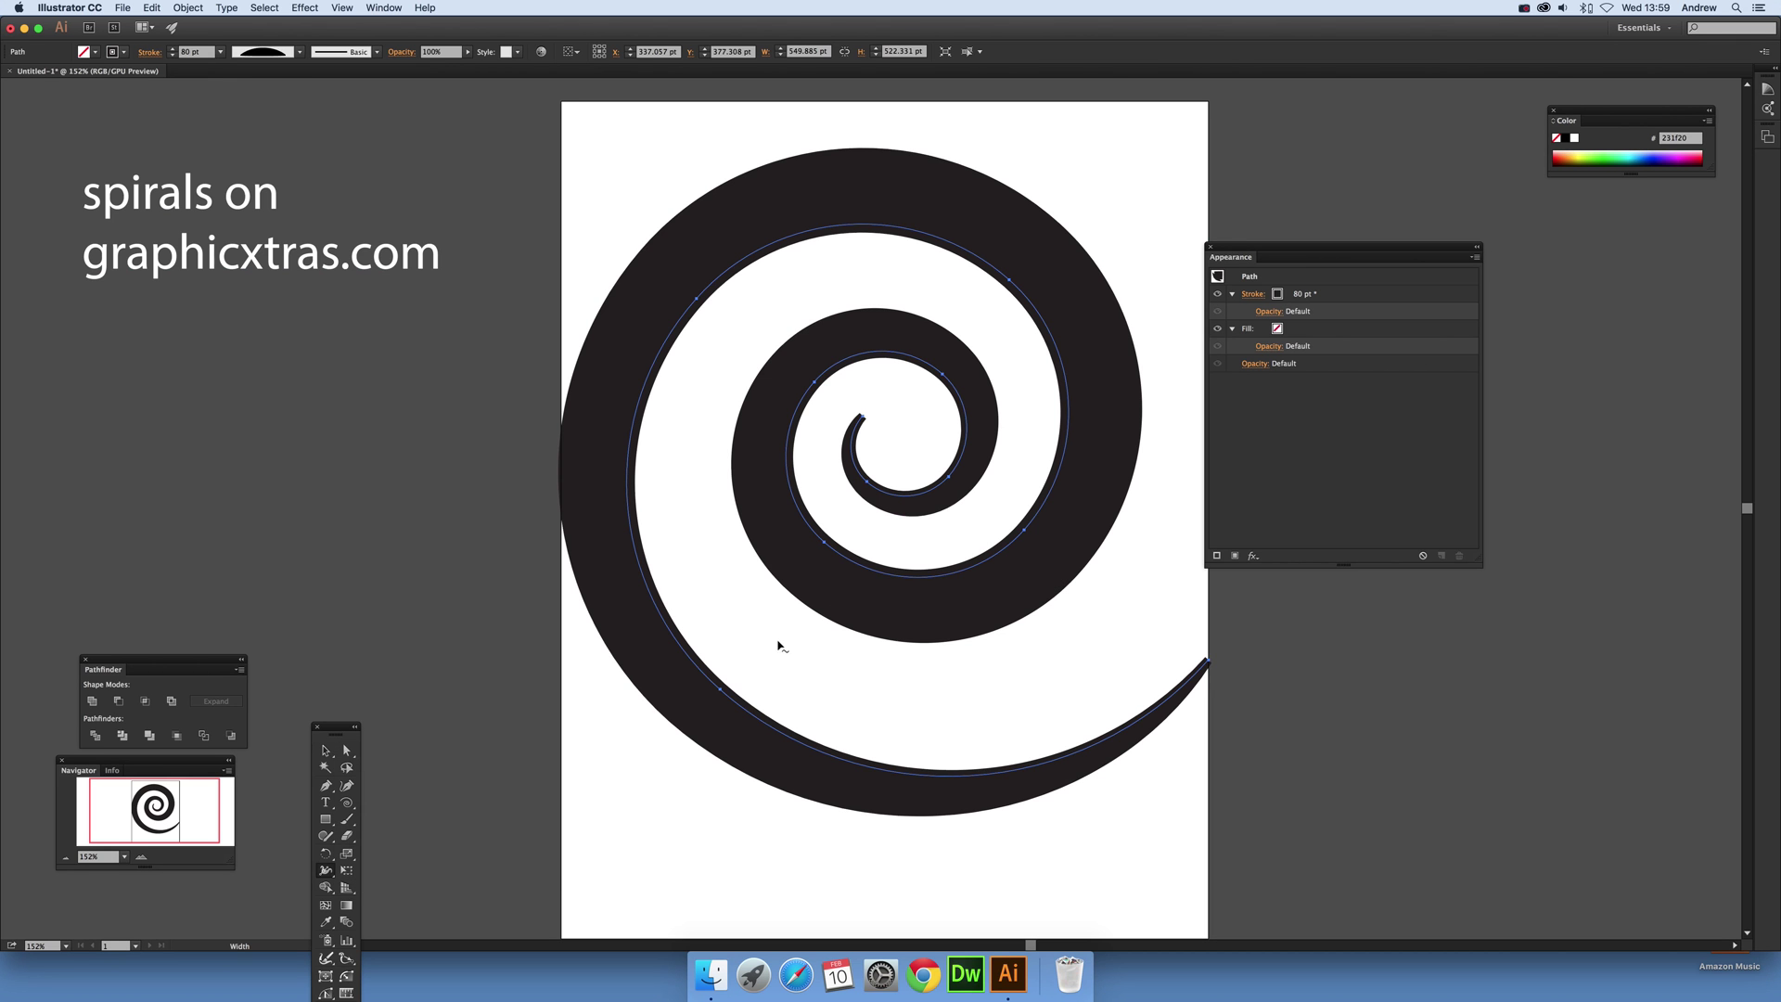
pyautogui.moveTo(721, 692)
pyautogui.mouseDown()
pyautogui.moveTo(740, 670)
pyautogui.moveTo(727, 693)
pyautogui.mouseUp()
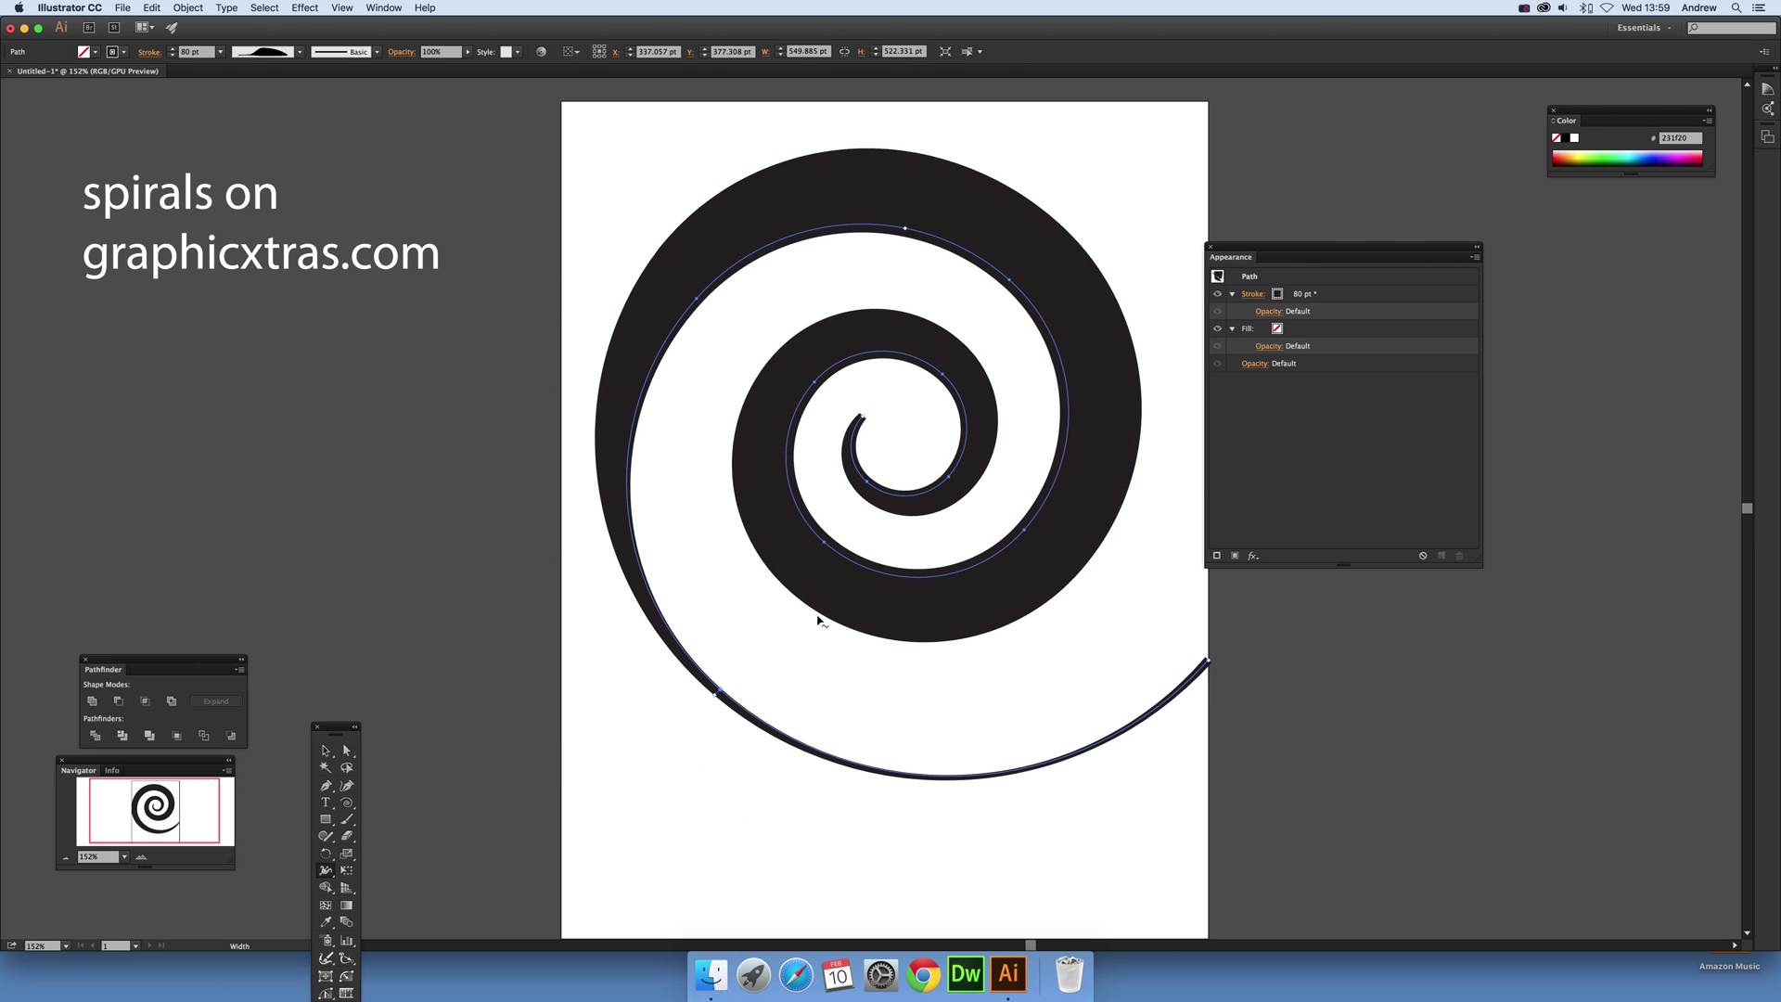
pyautogui.click(300, 52)
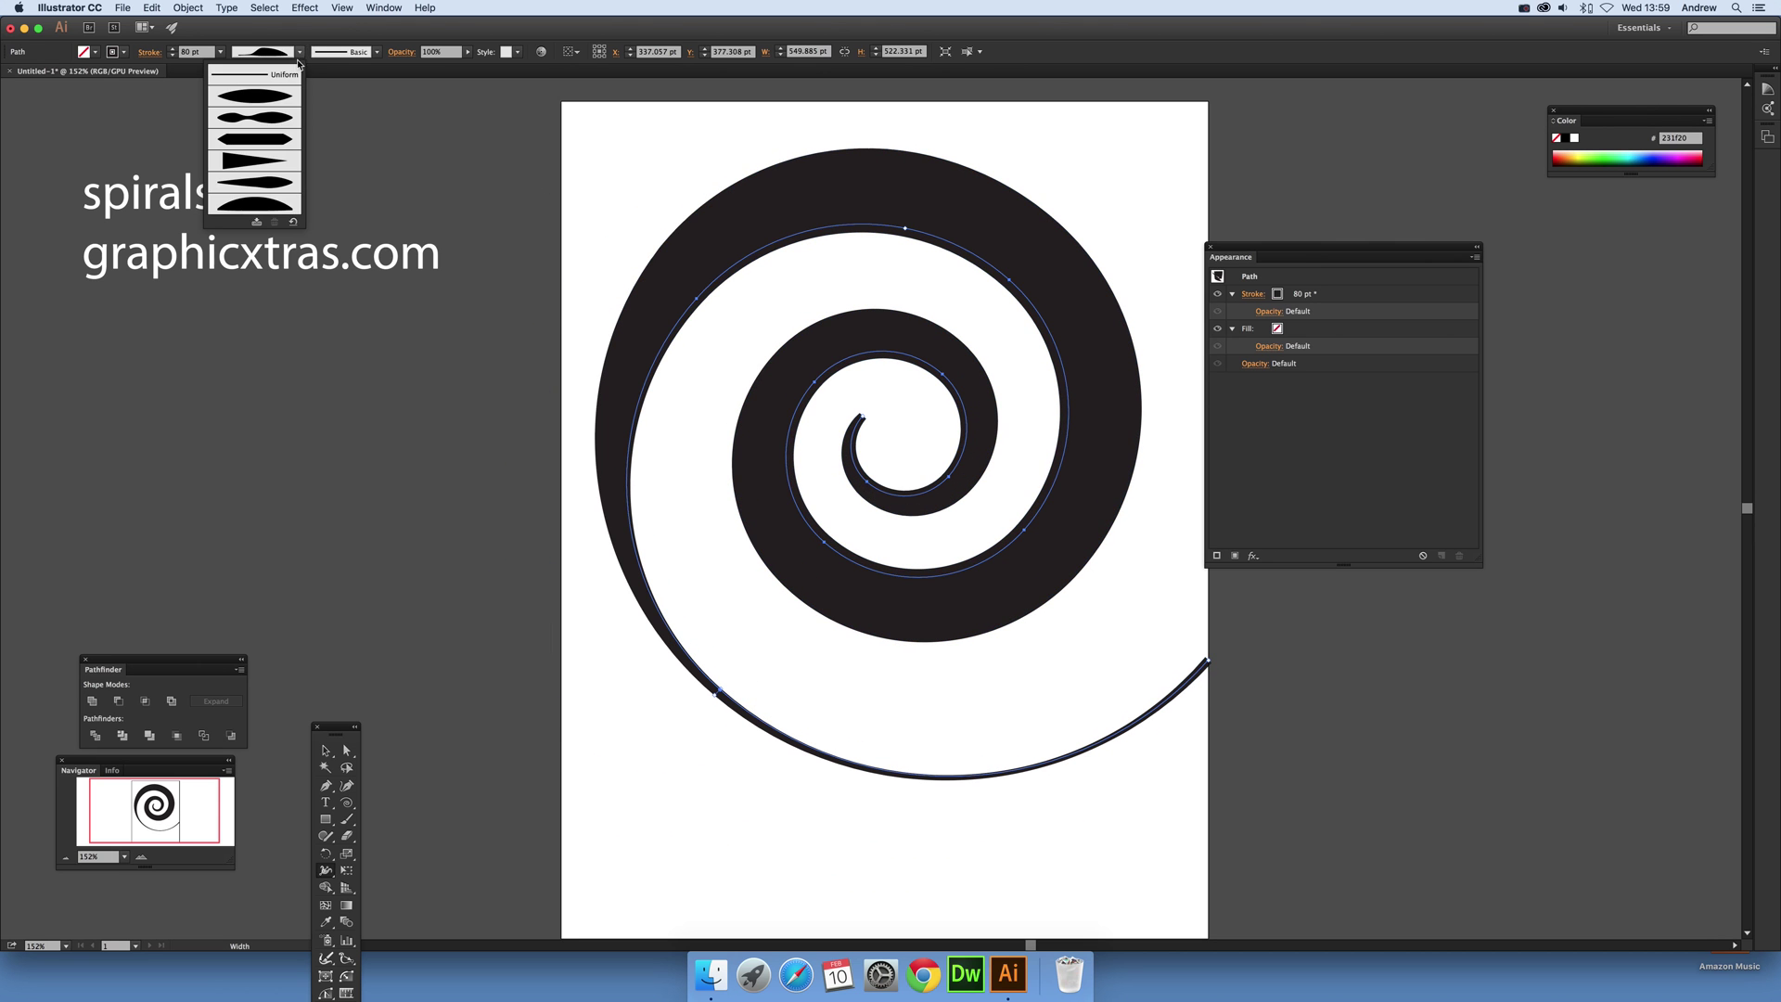
pyautogui.click(266, 104)
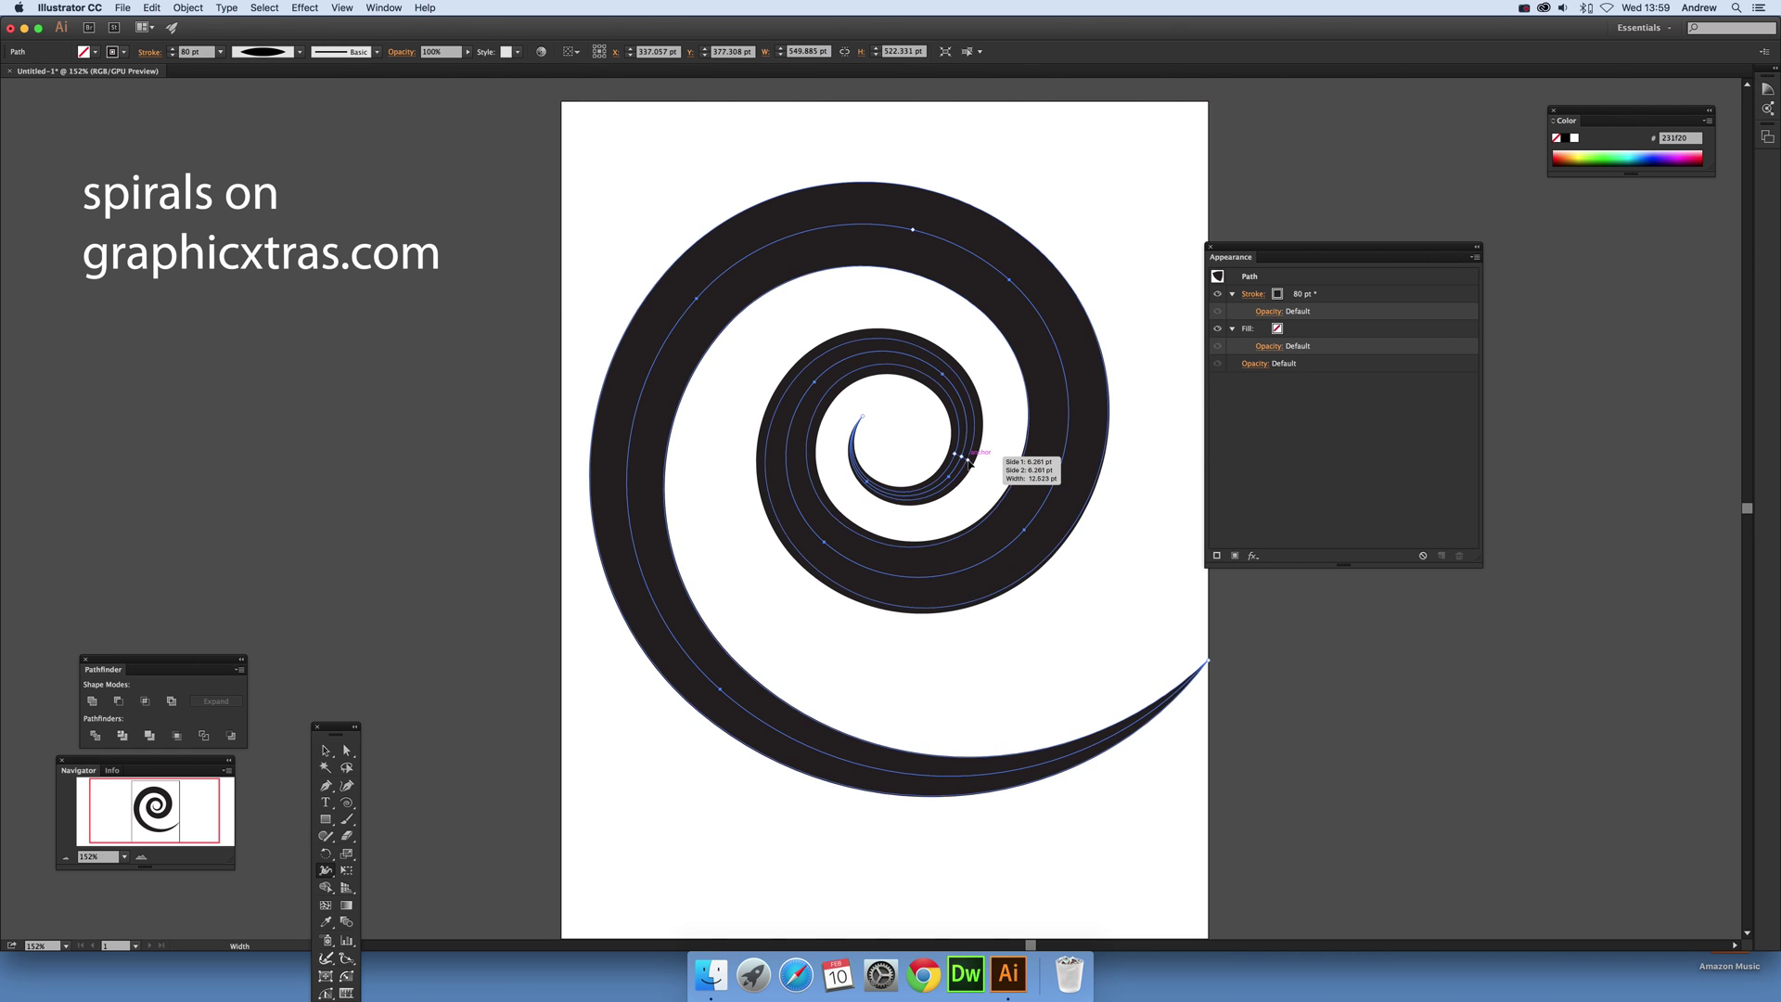
pyautogui.moveTo(970, 461); pyautogui.dragTo(986, 480)
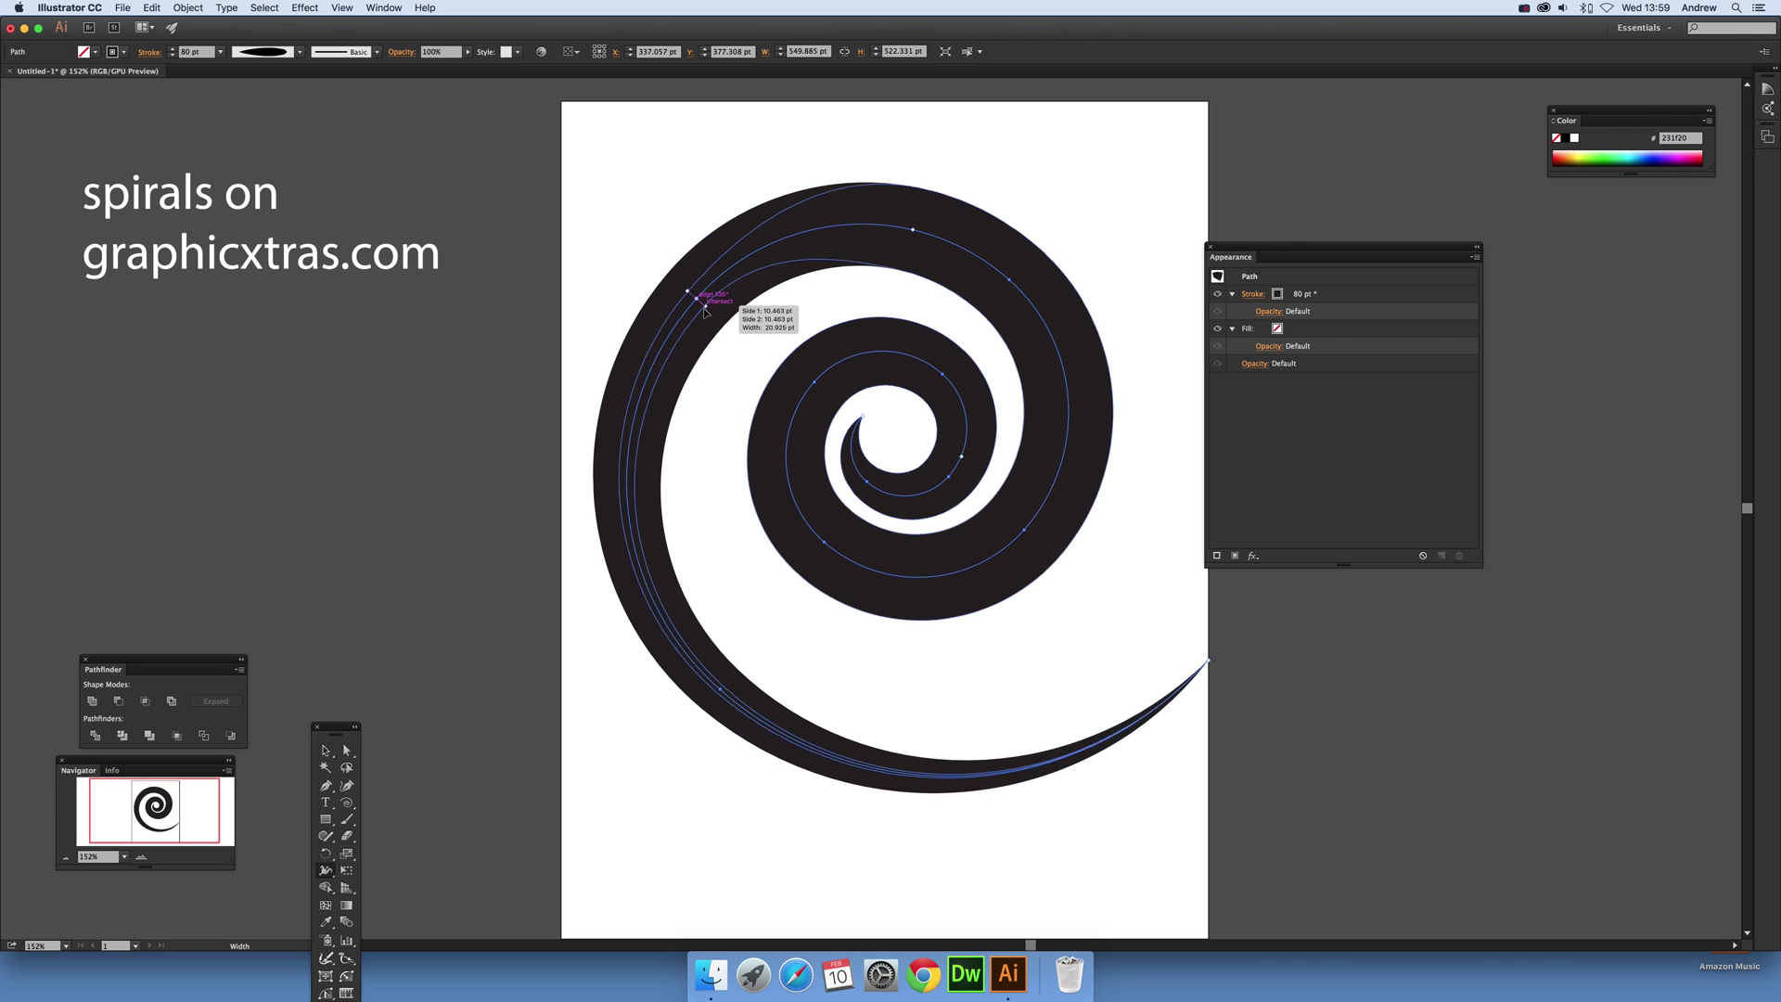
pyautogui.moveTo(705, 311); pyautogui.dragTo(702, 307)
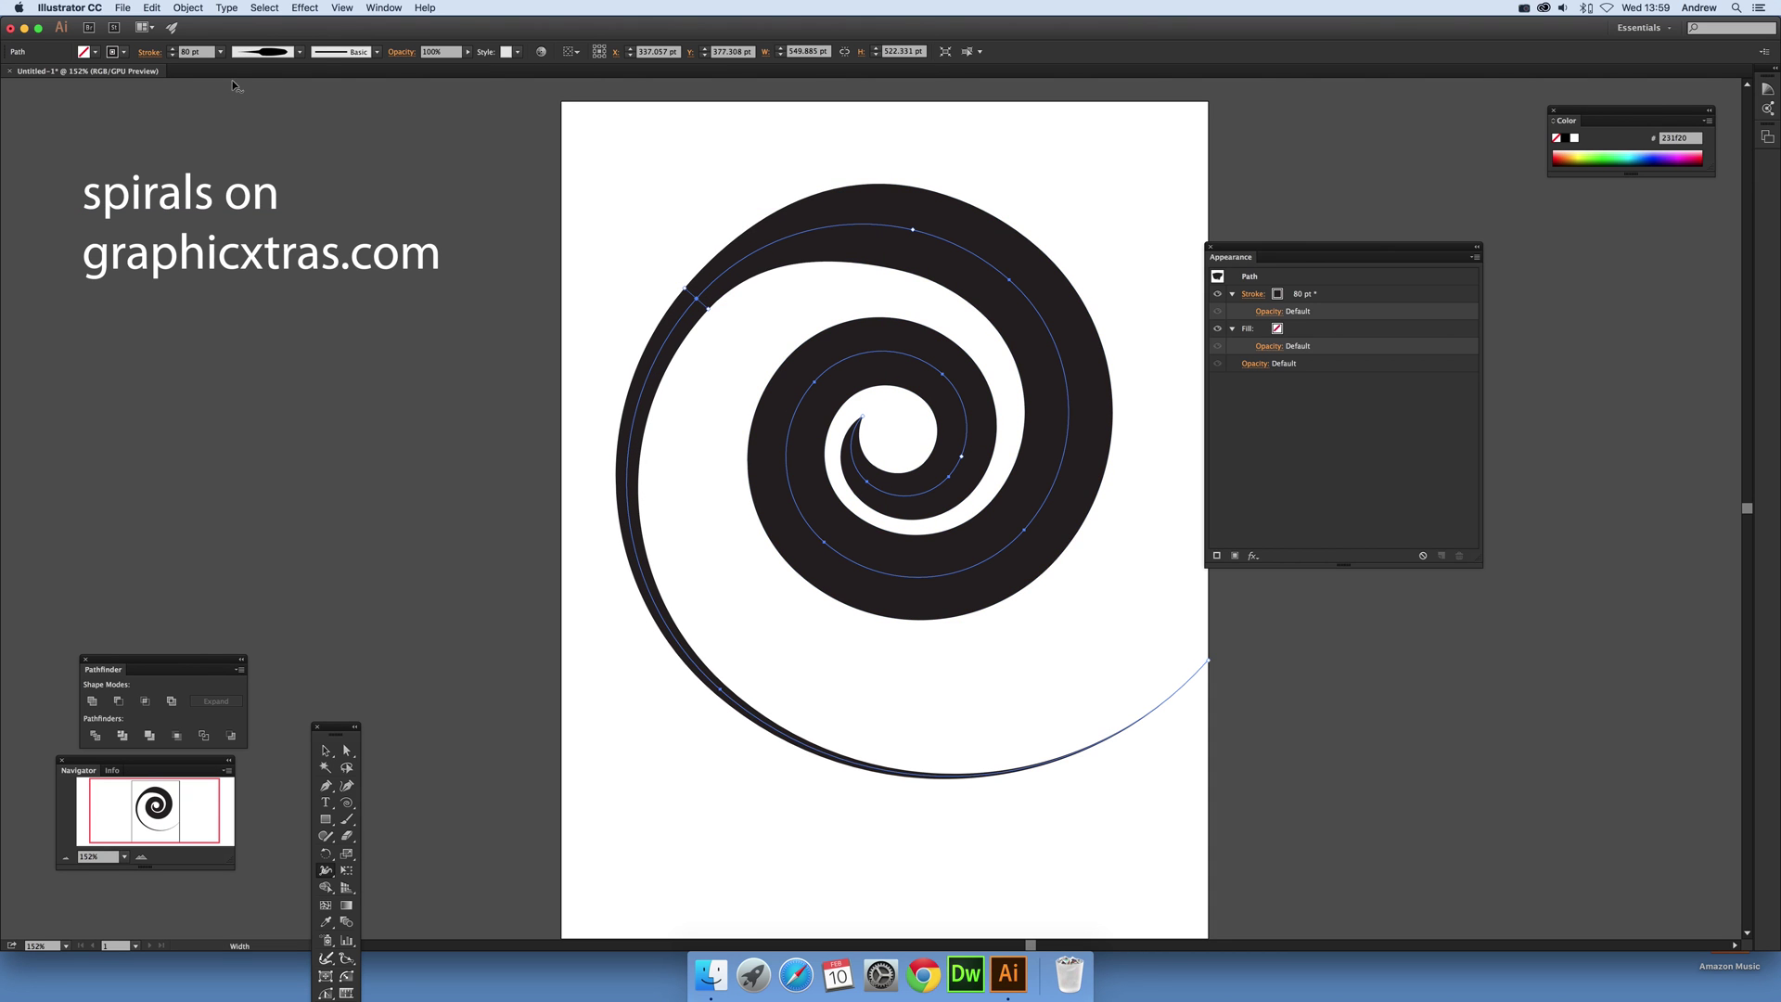
# Apply the Charcoal - Feather brush to the spiral's stroke.
pyautogui.click(378, 53)
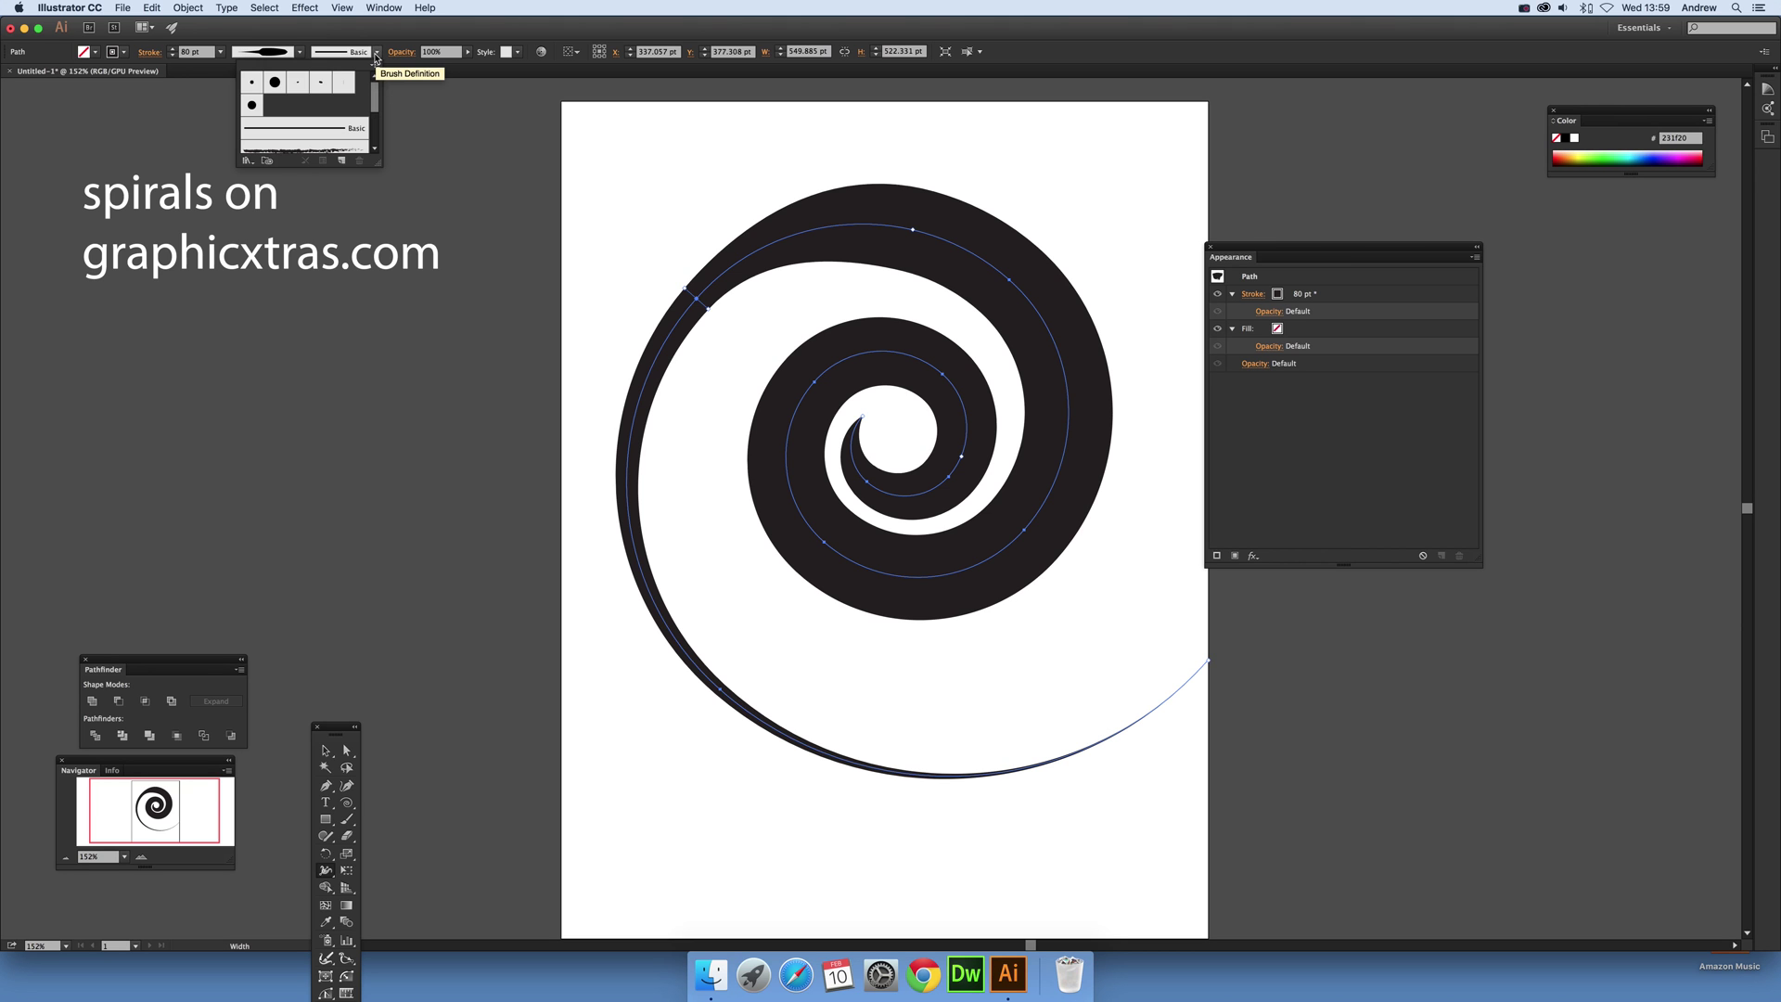
pyautogui.scroll(-1, 320, 137)
pyautogui.click(331, 144)
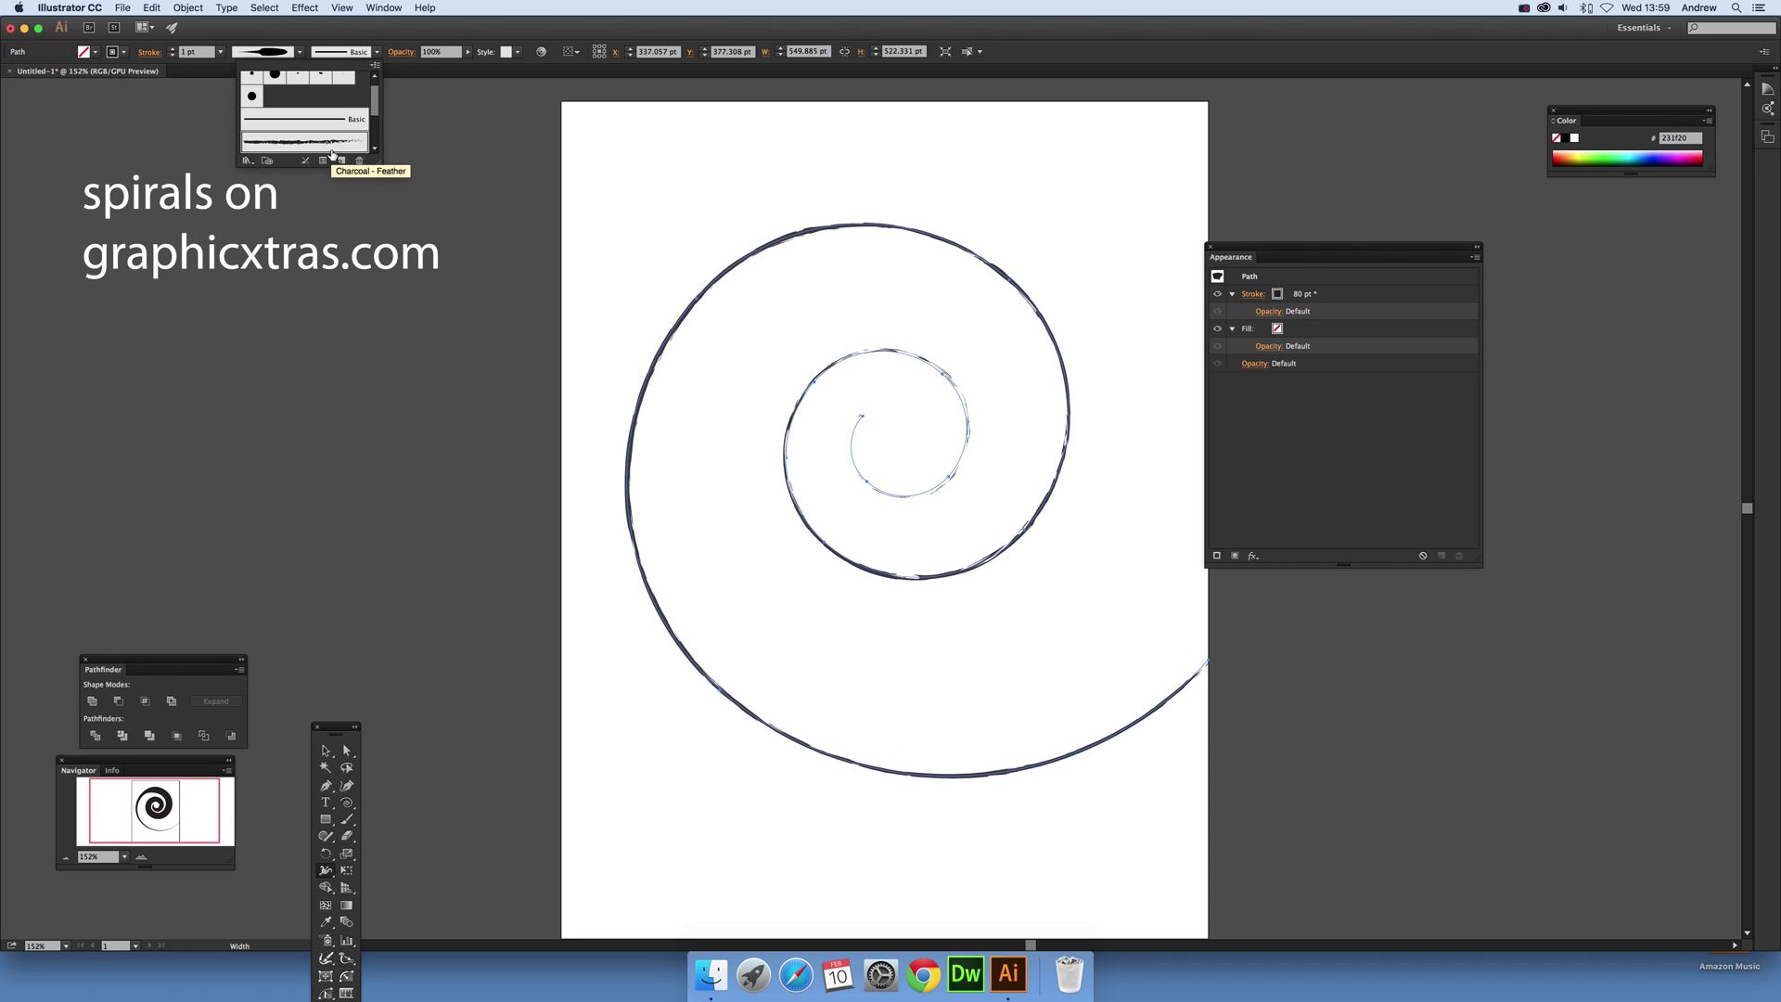
pyautogui.click(220, 52)
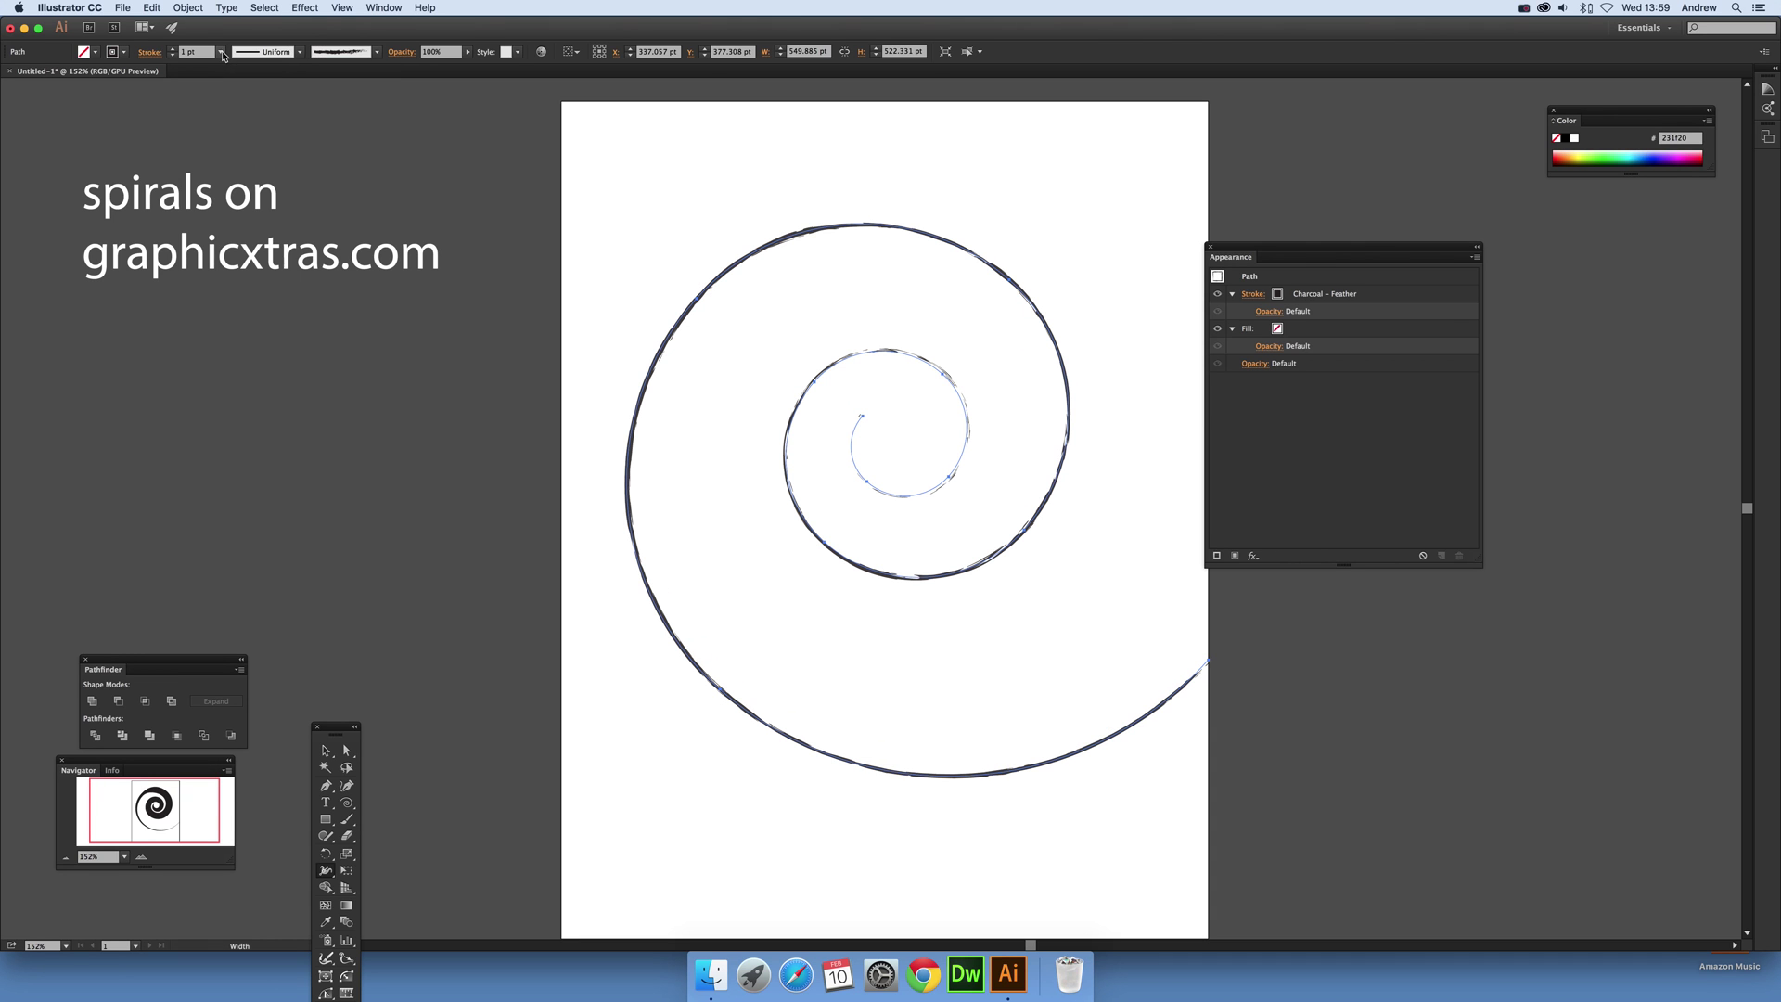
# Set the brushed stroke weight to 60 pt, then 40 pt, and finally 18 pt.
pyautogui.click(220, 52)
pyautogui.click(242, 362)
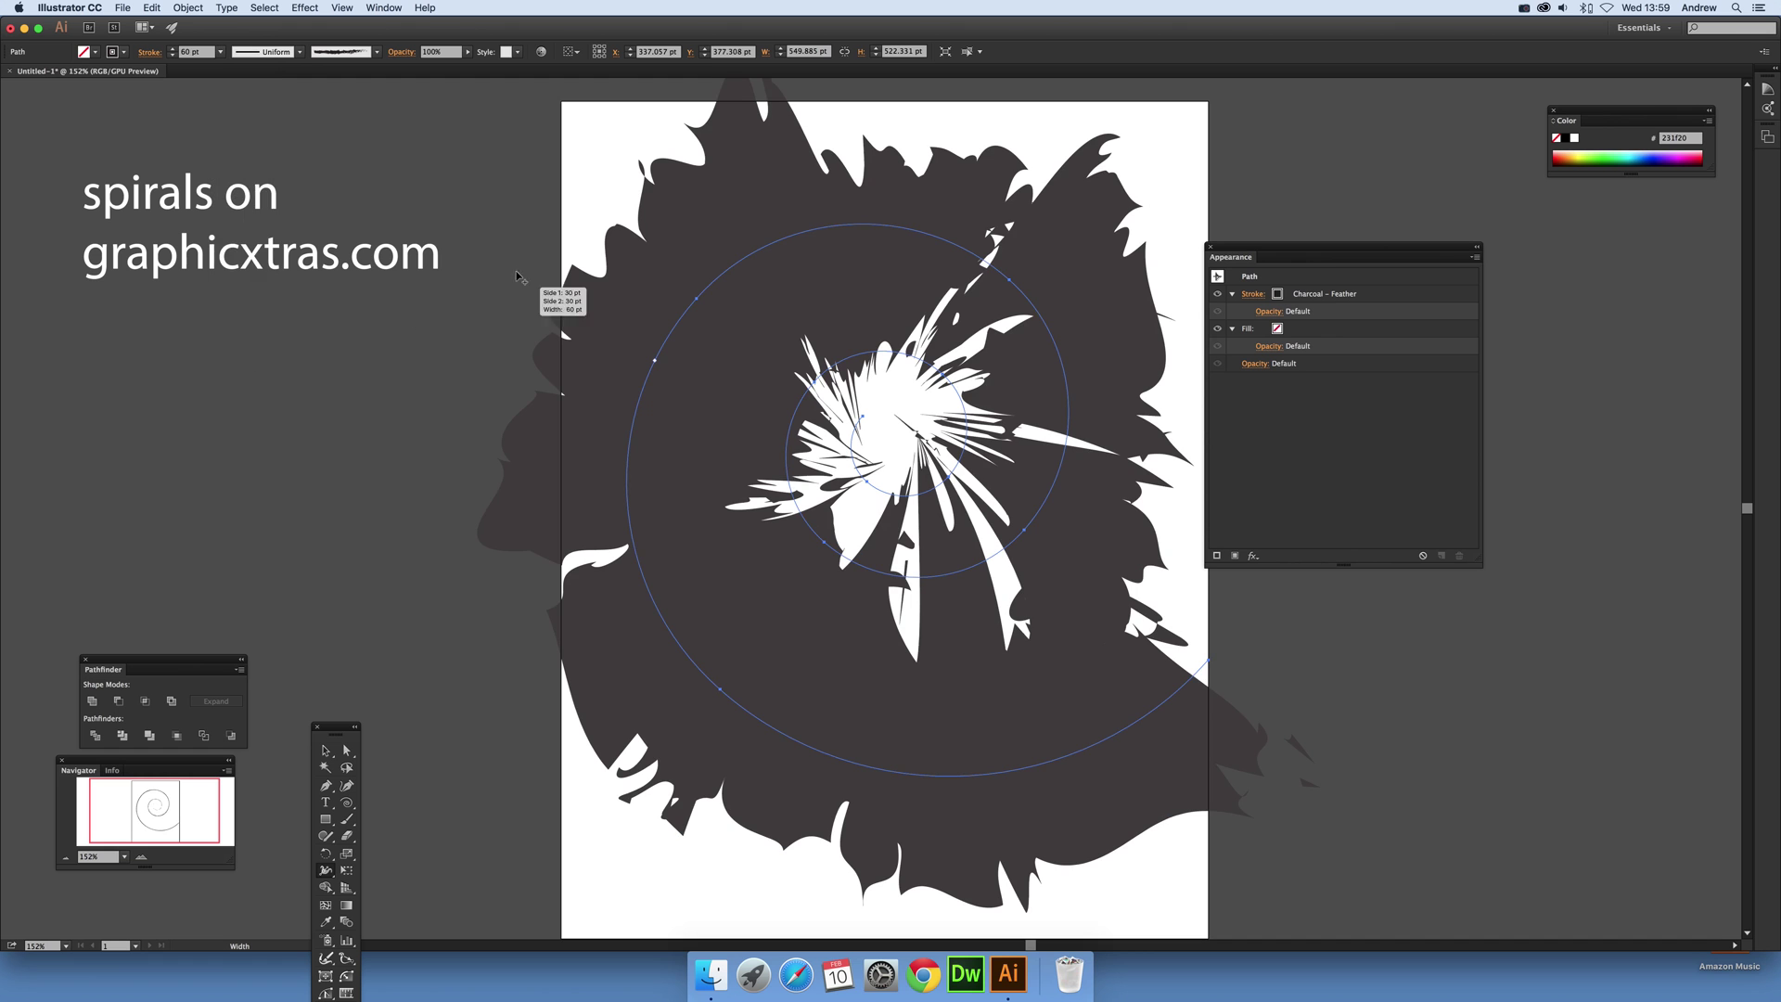
pyautogui.click(219, 52)
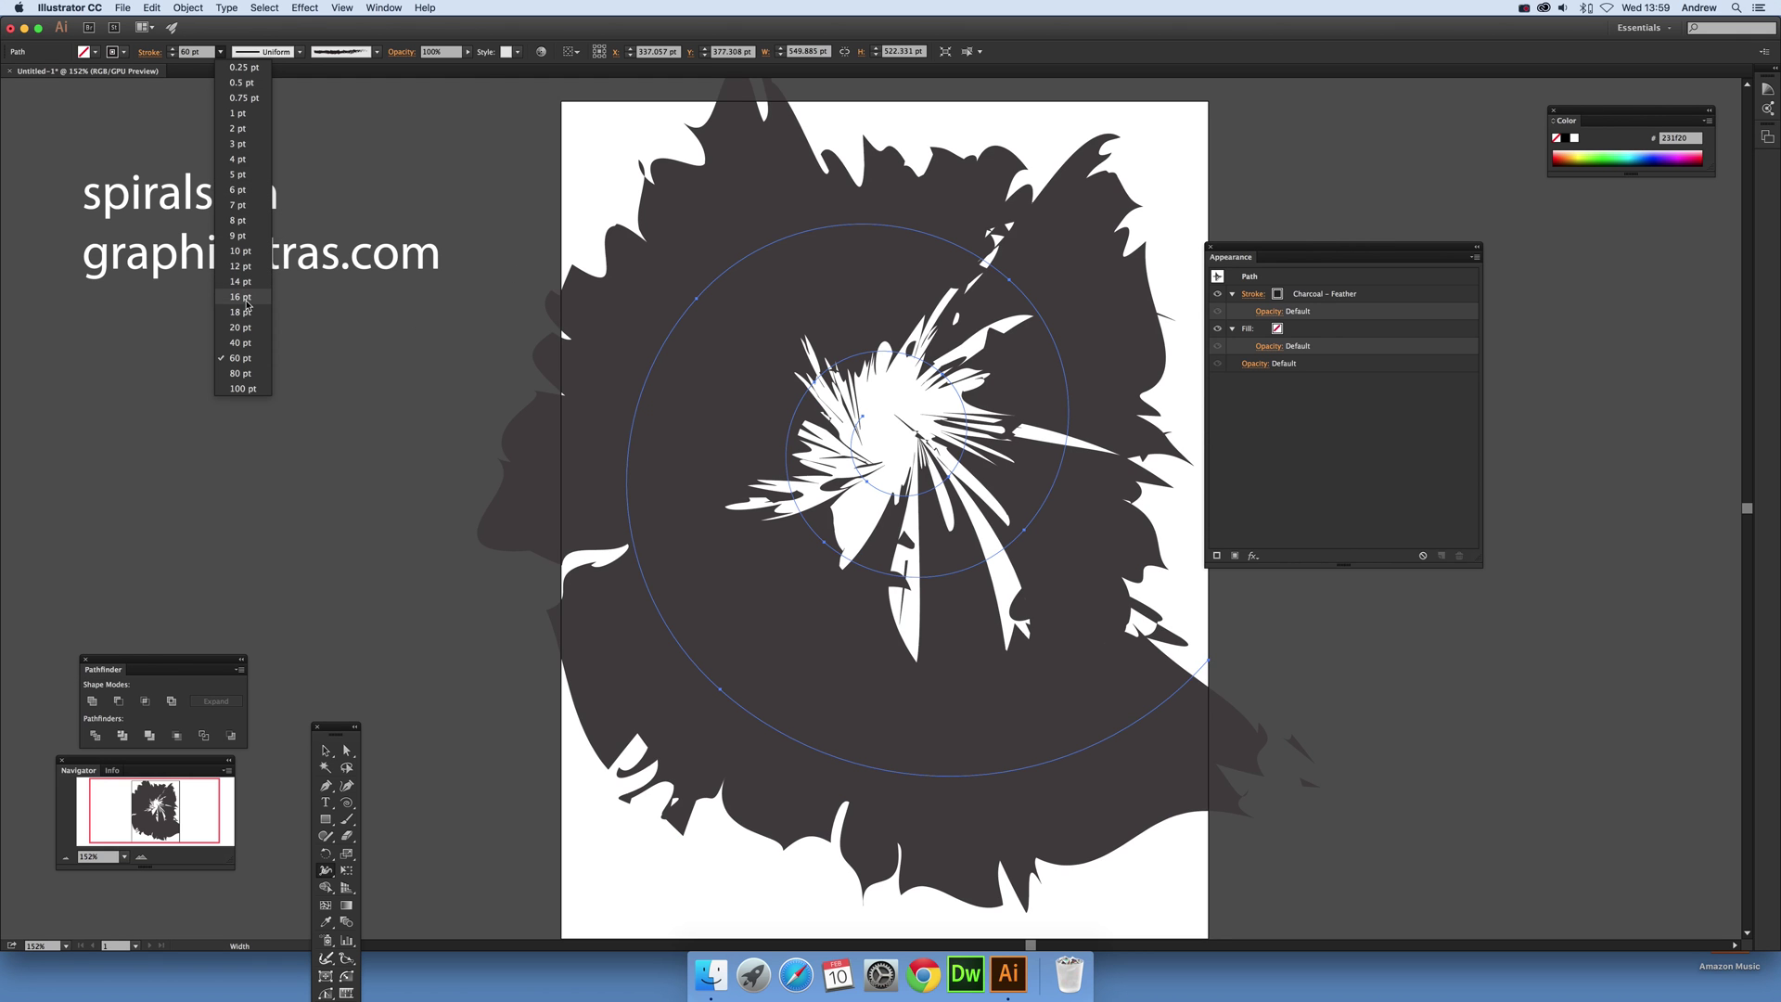
pyautogui.click(244, 343)
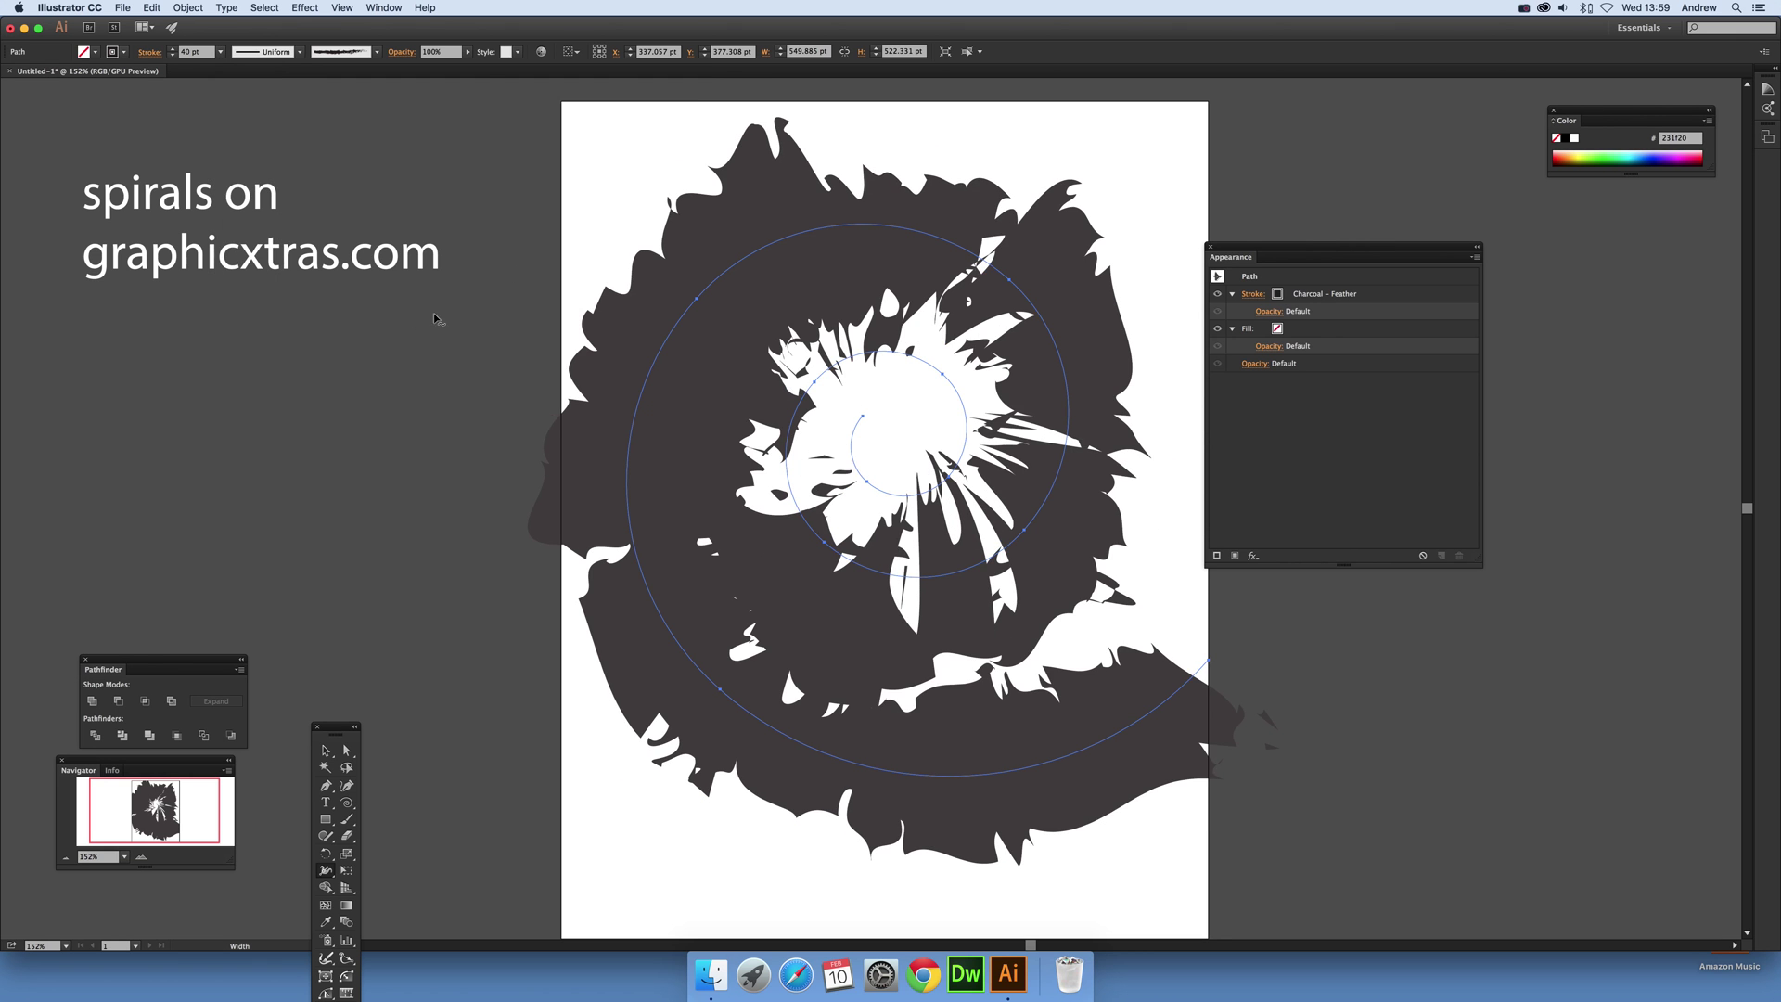
pyautogui.click(220, 52)
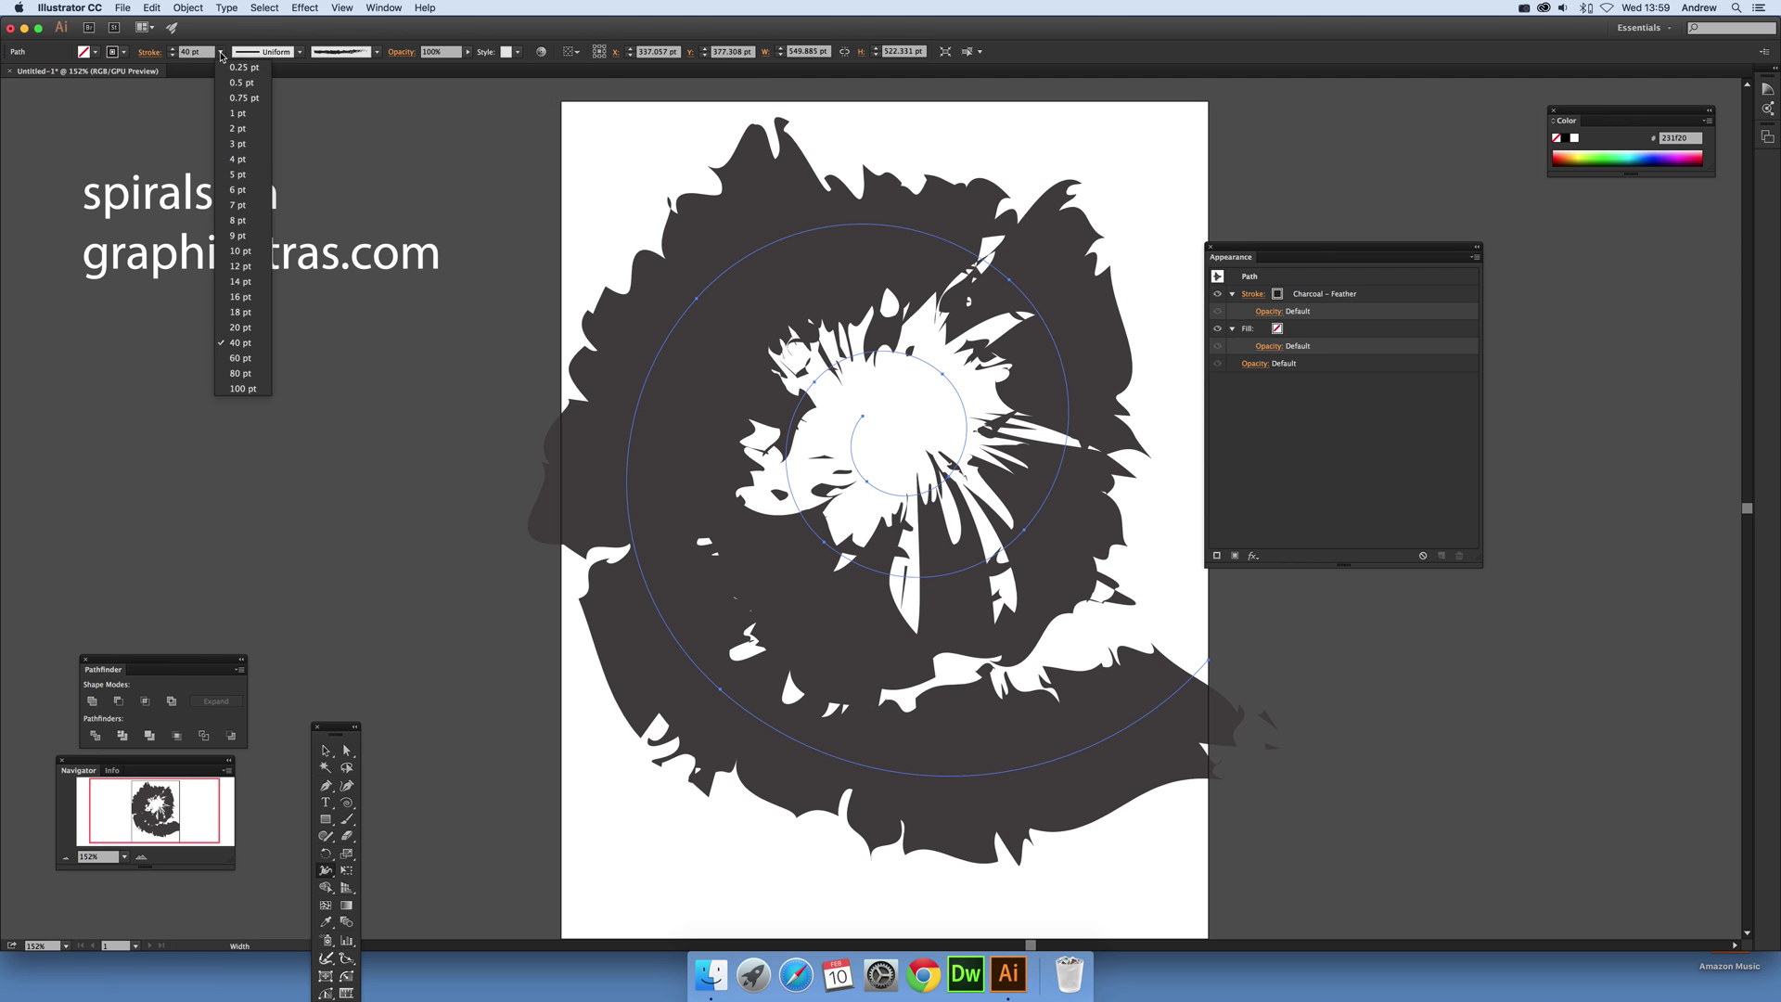
pyautogui.click(243, 312)
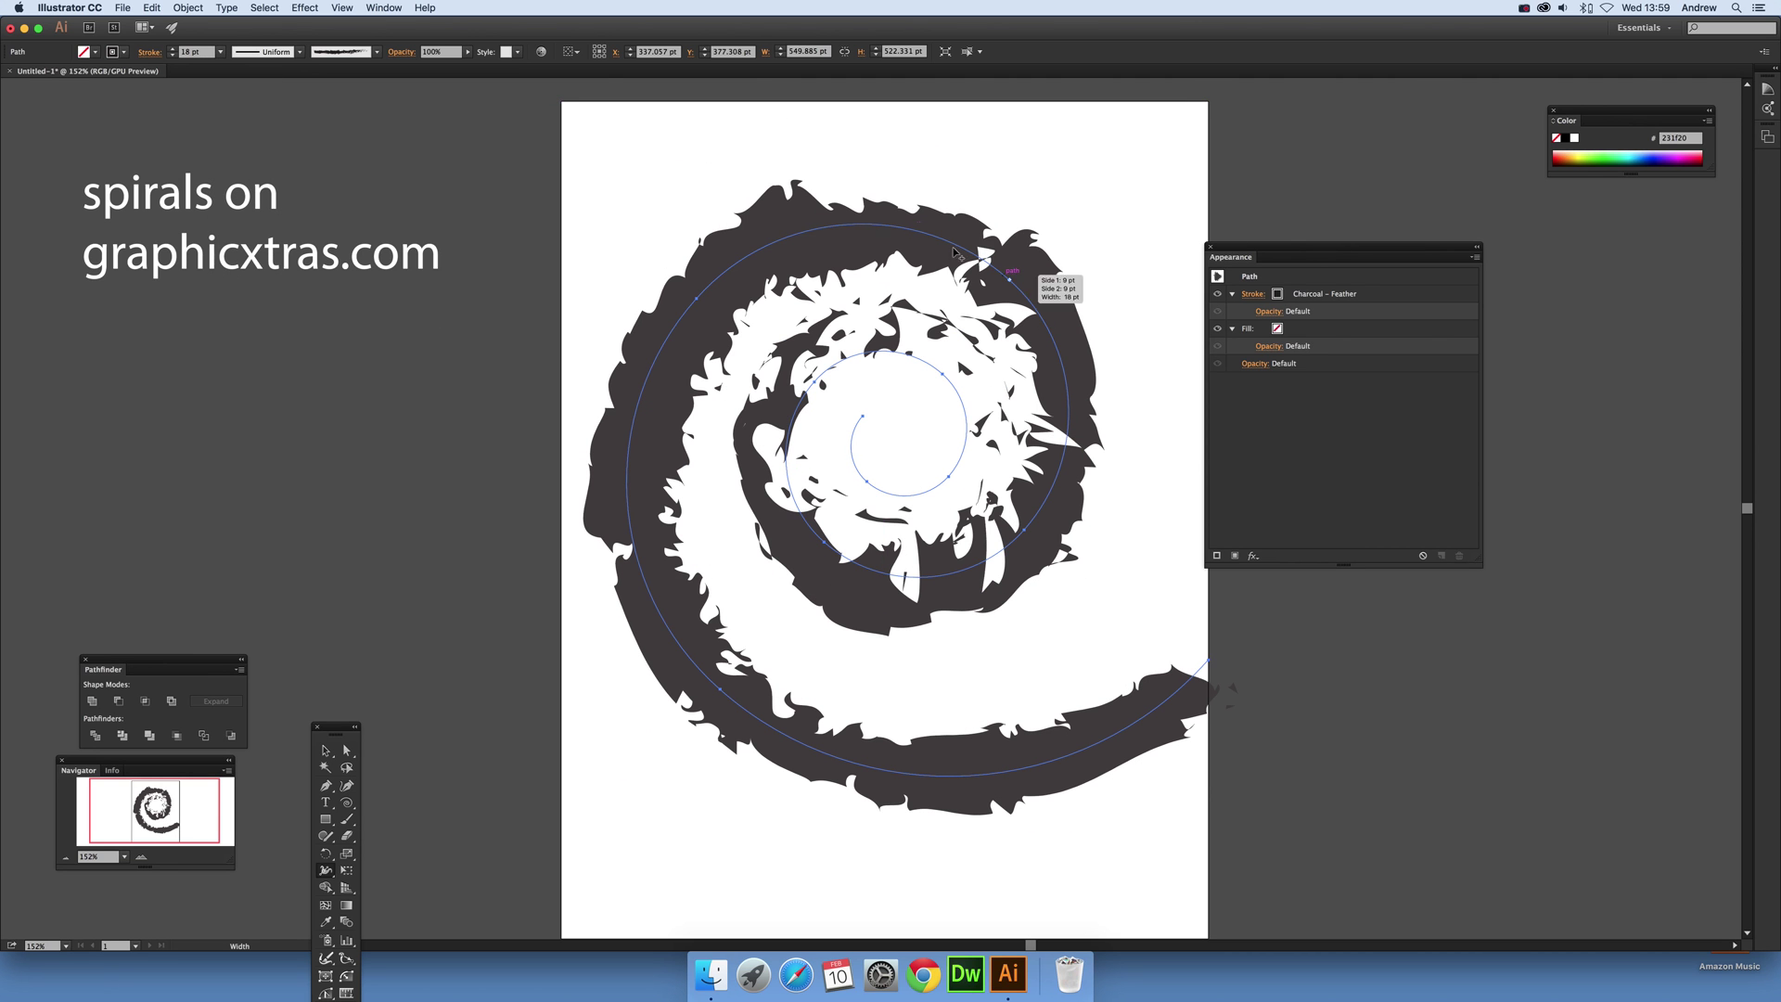
pyautogui.click(298, 52)
pyautogui.click(378, 52)
# Remove the charcoal brush stroke from the spiral.
pyautogui.click(377, 51)
pyautogui.click(376, 65)
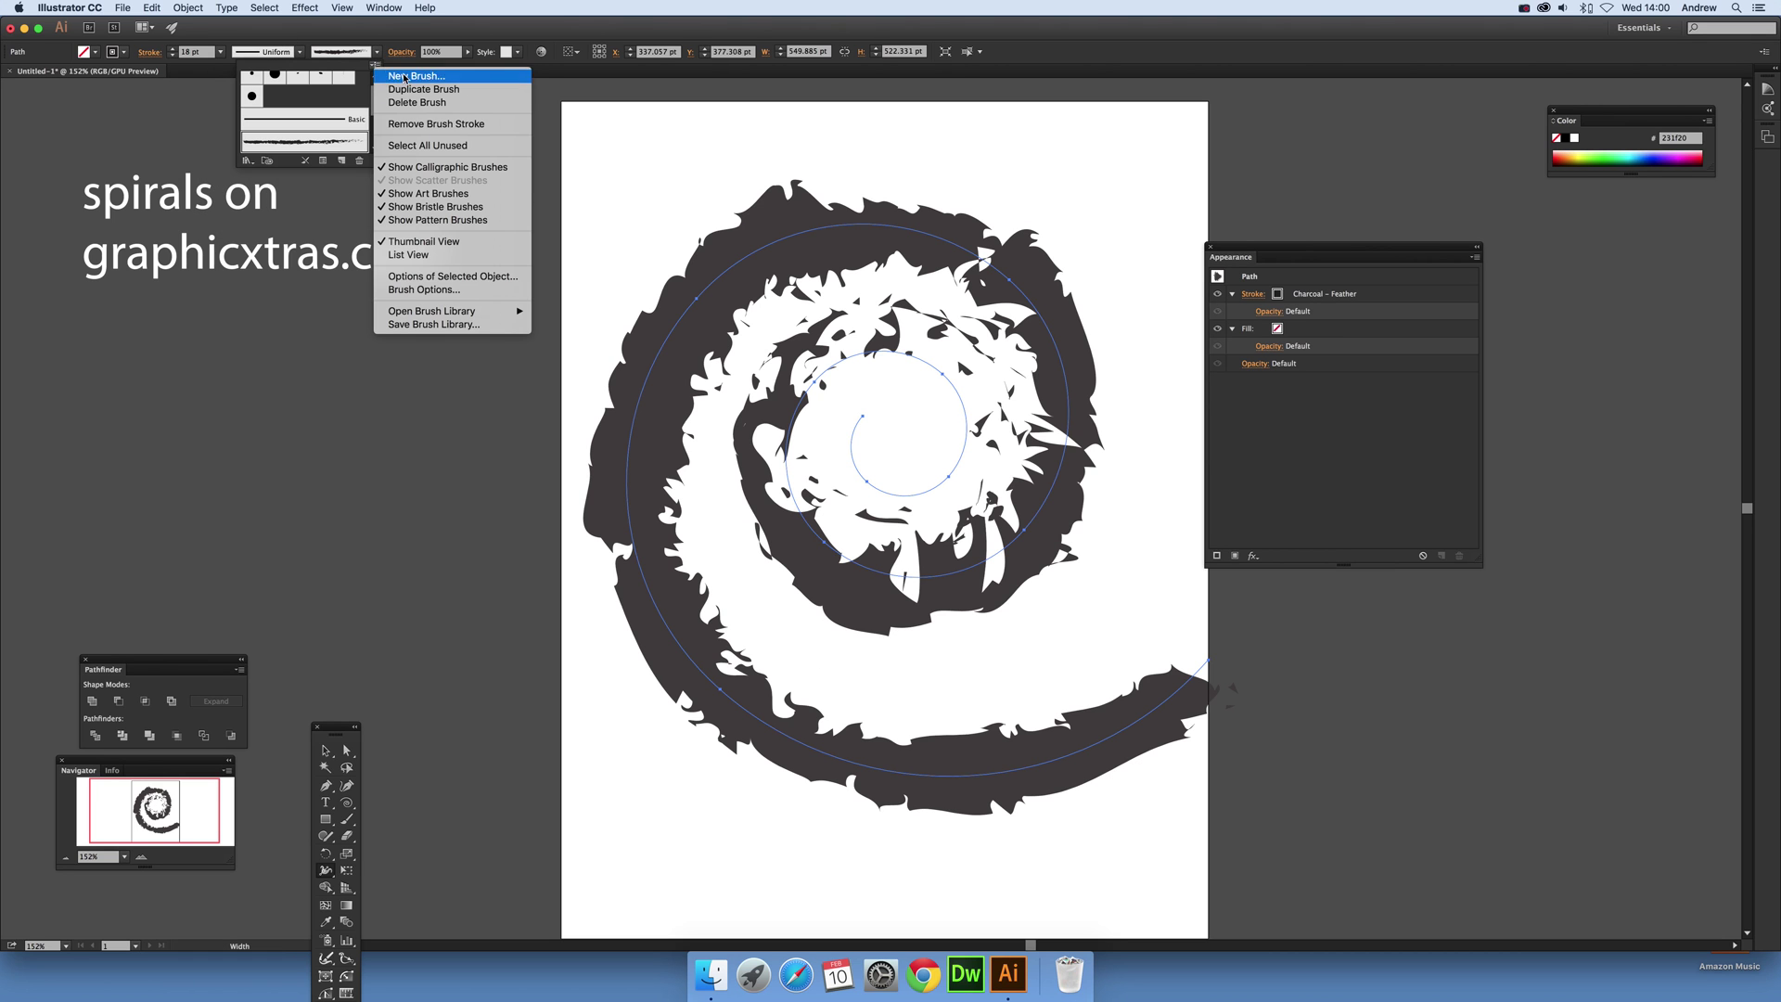
pyautogui.click(431, 123)
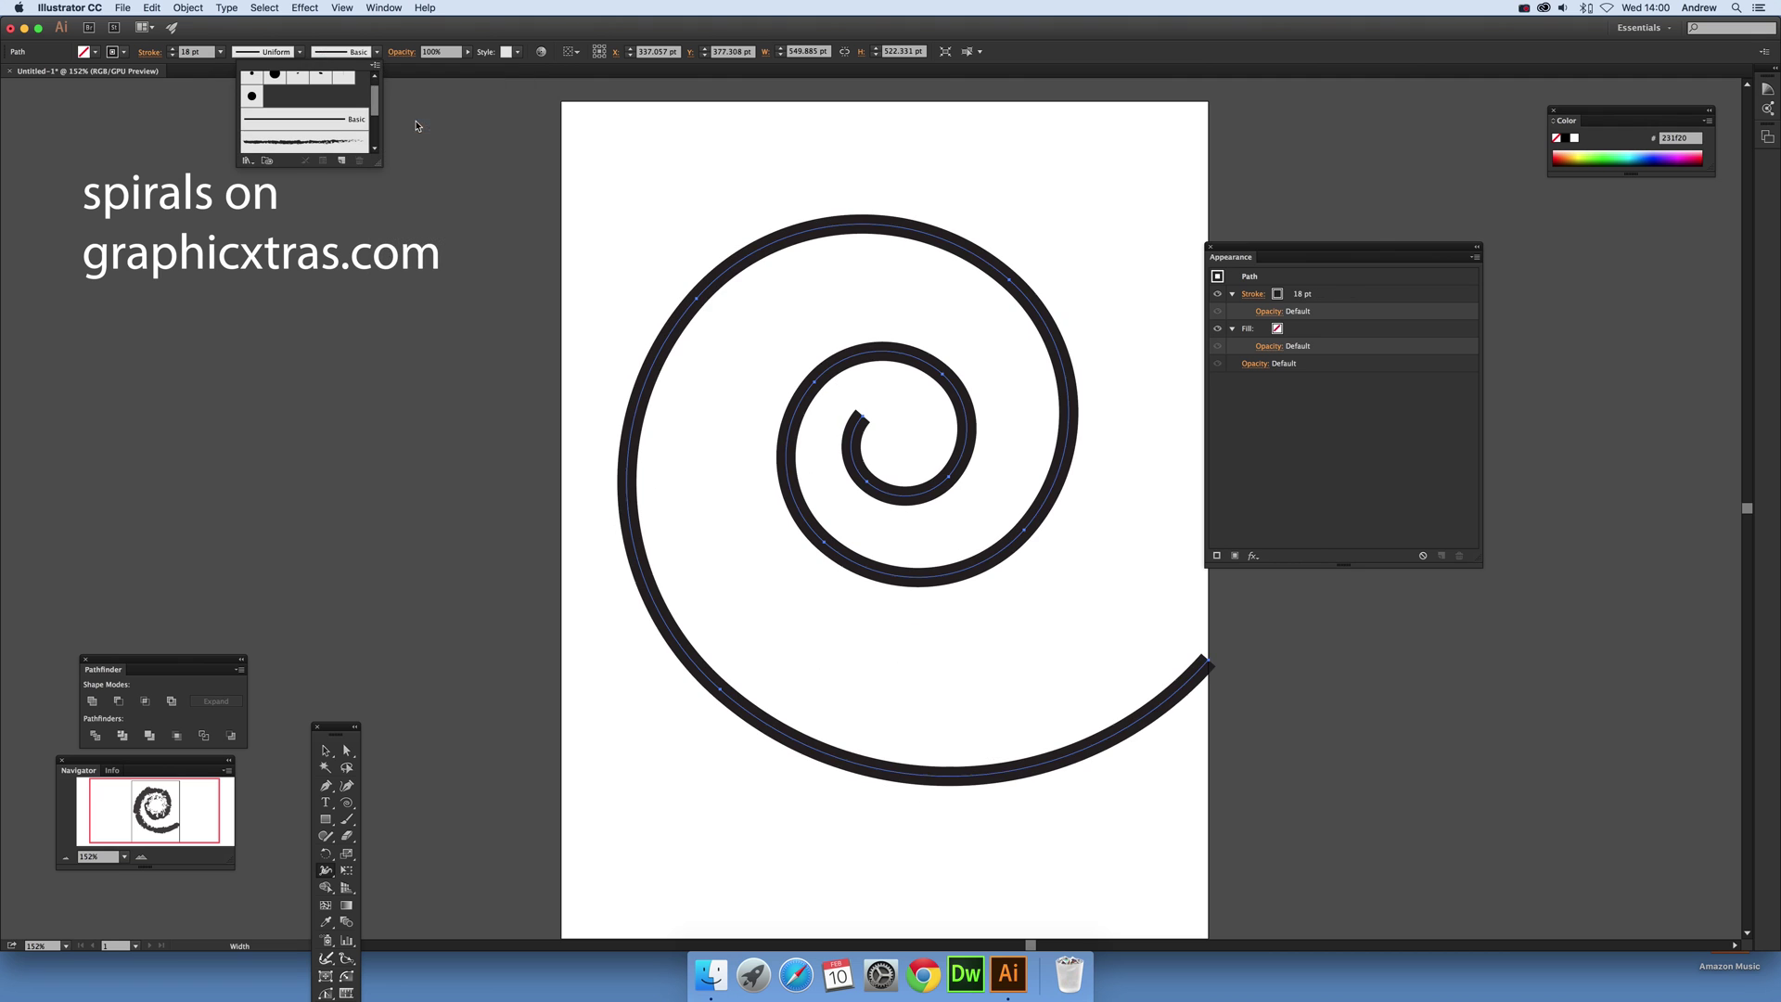
# Give the plain stroke a both-ends taper width profile and a 60 pt weight.
pyautogui.click(300, 52)
pyautogui.click(262, 104)
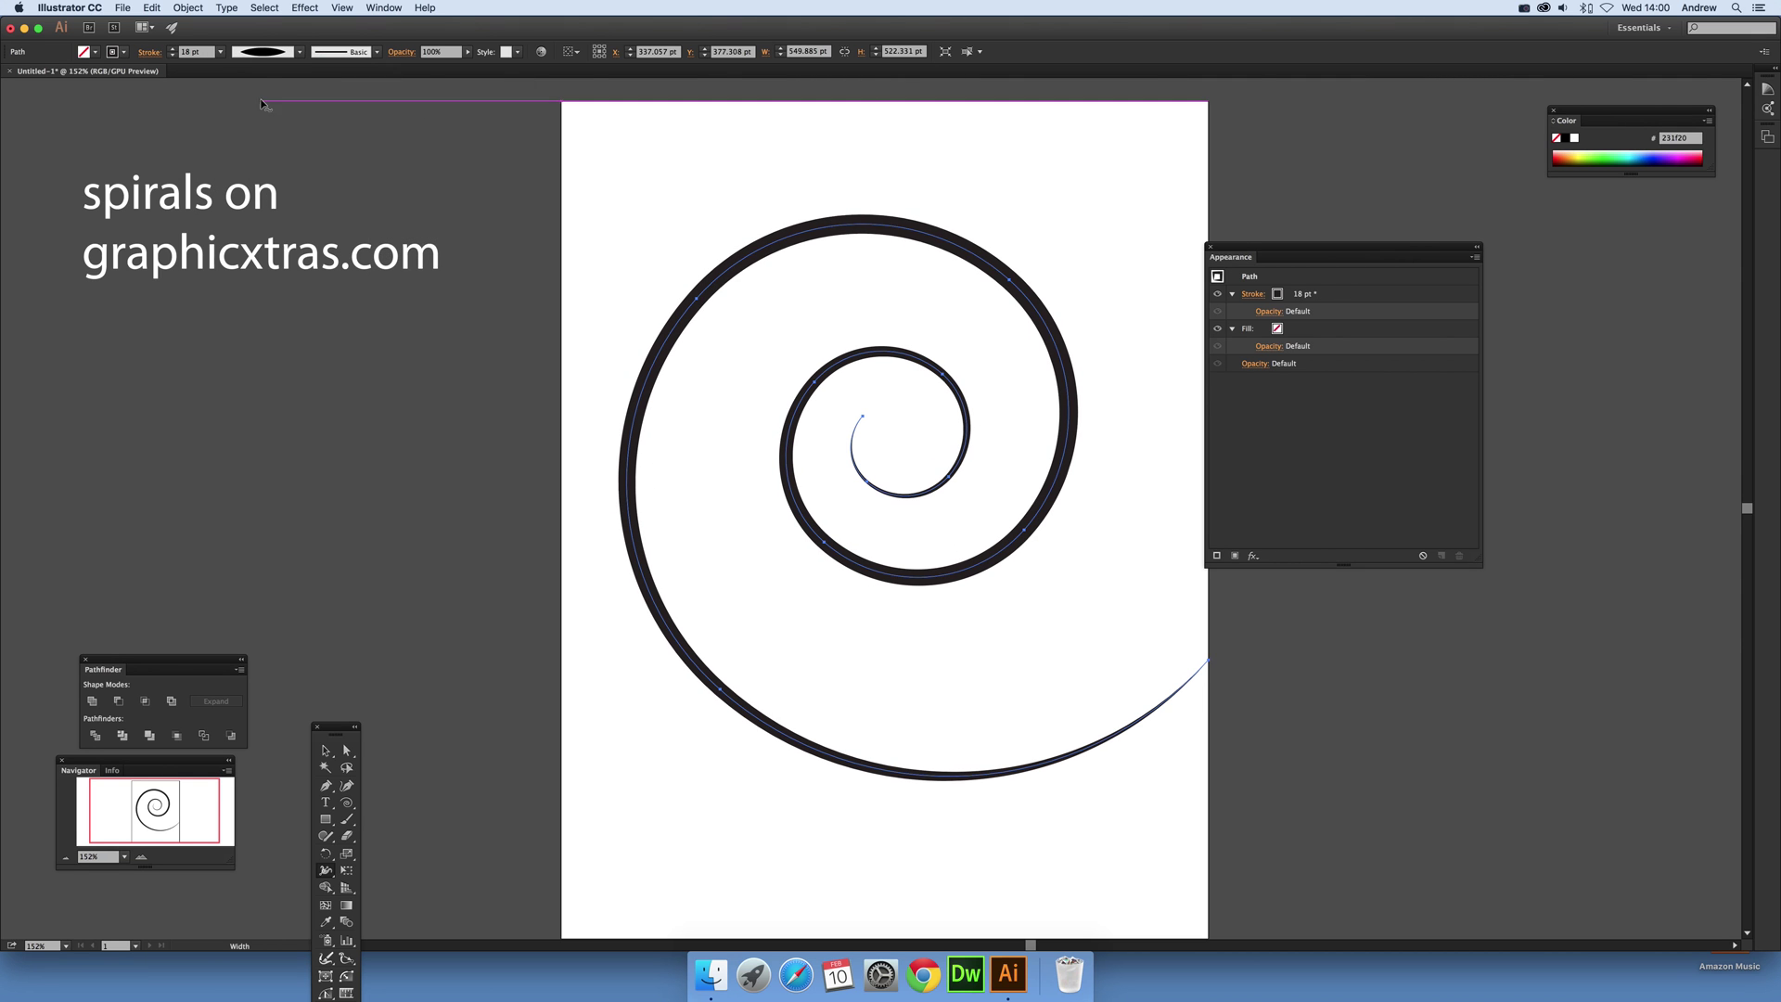
pyautogui.click(220, 52)
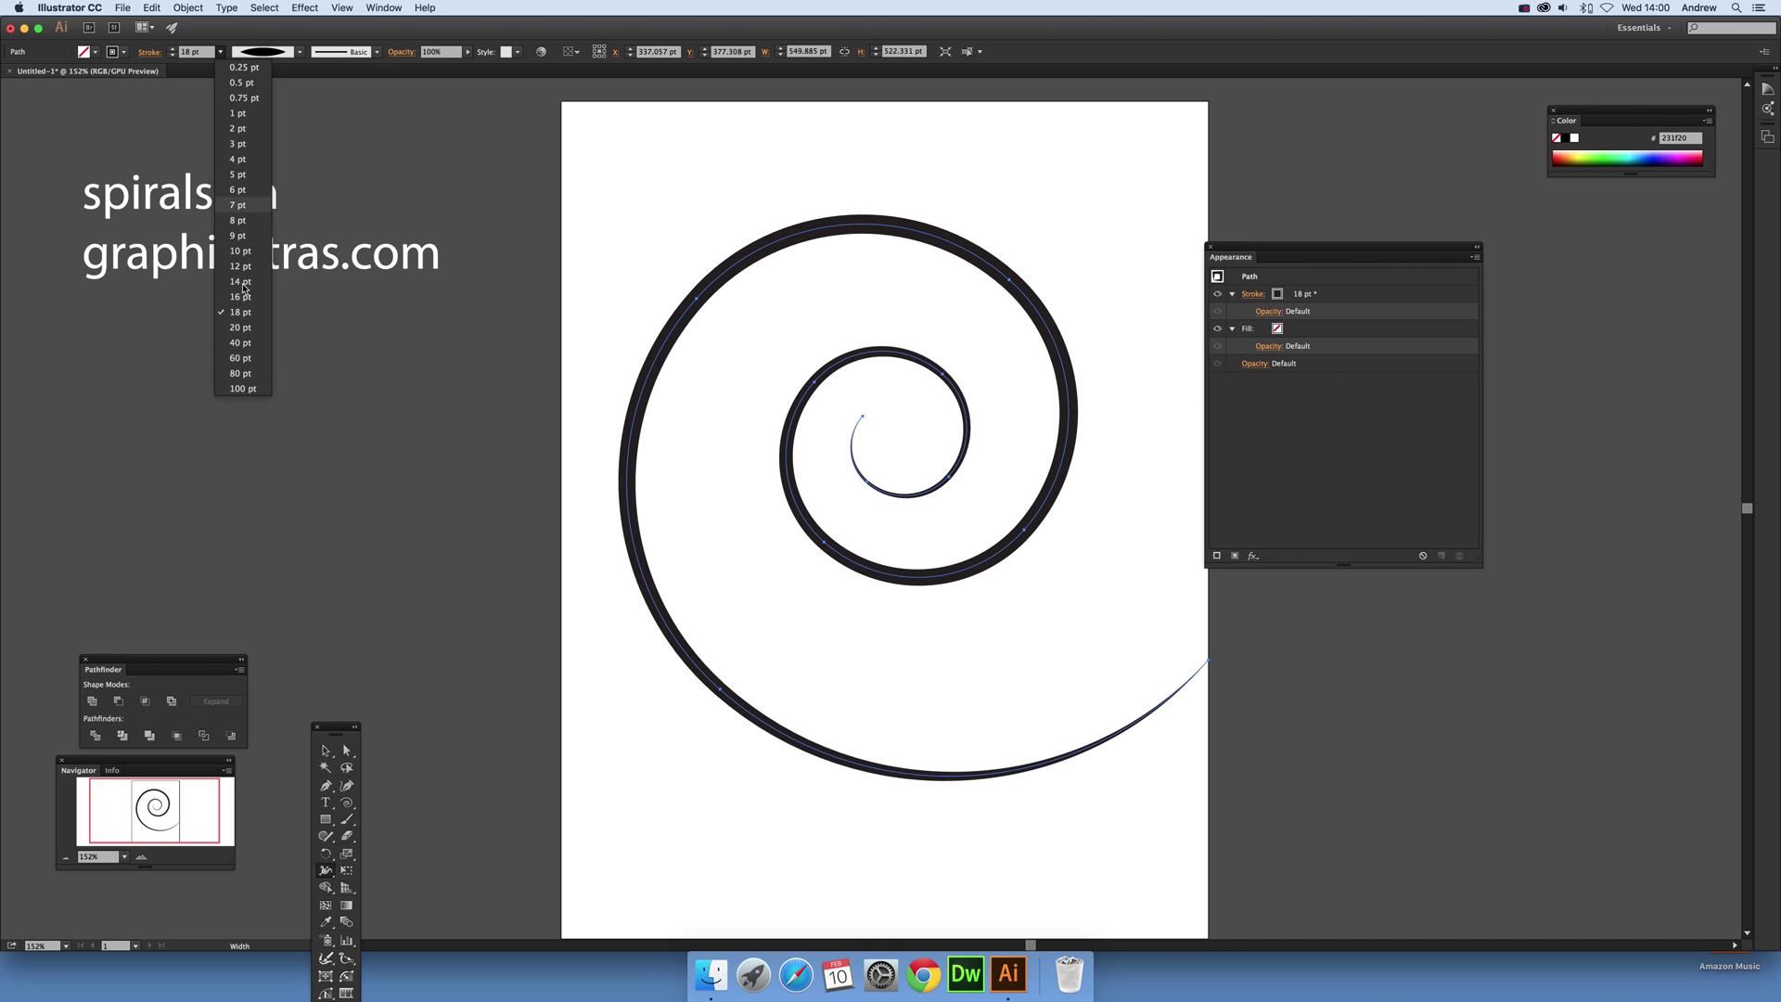
pyautogui.click(242, 361)
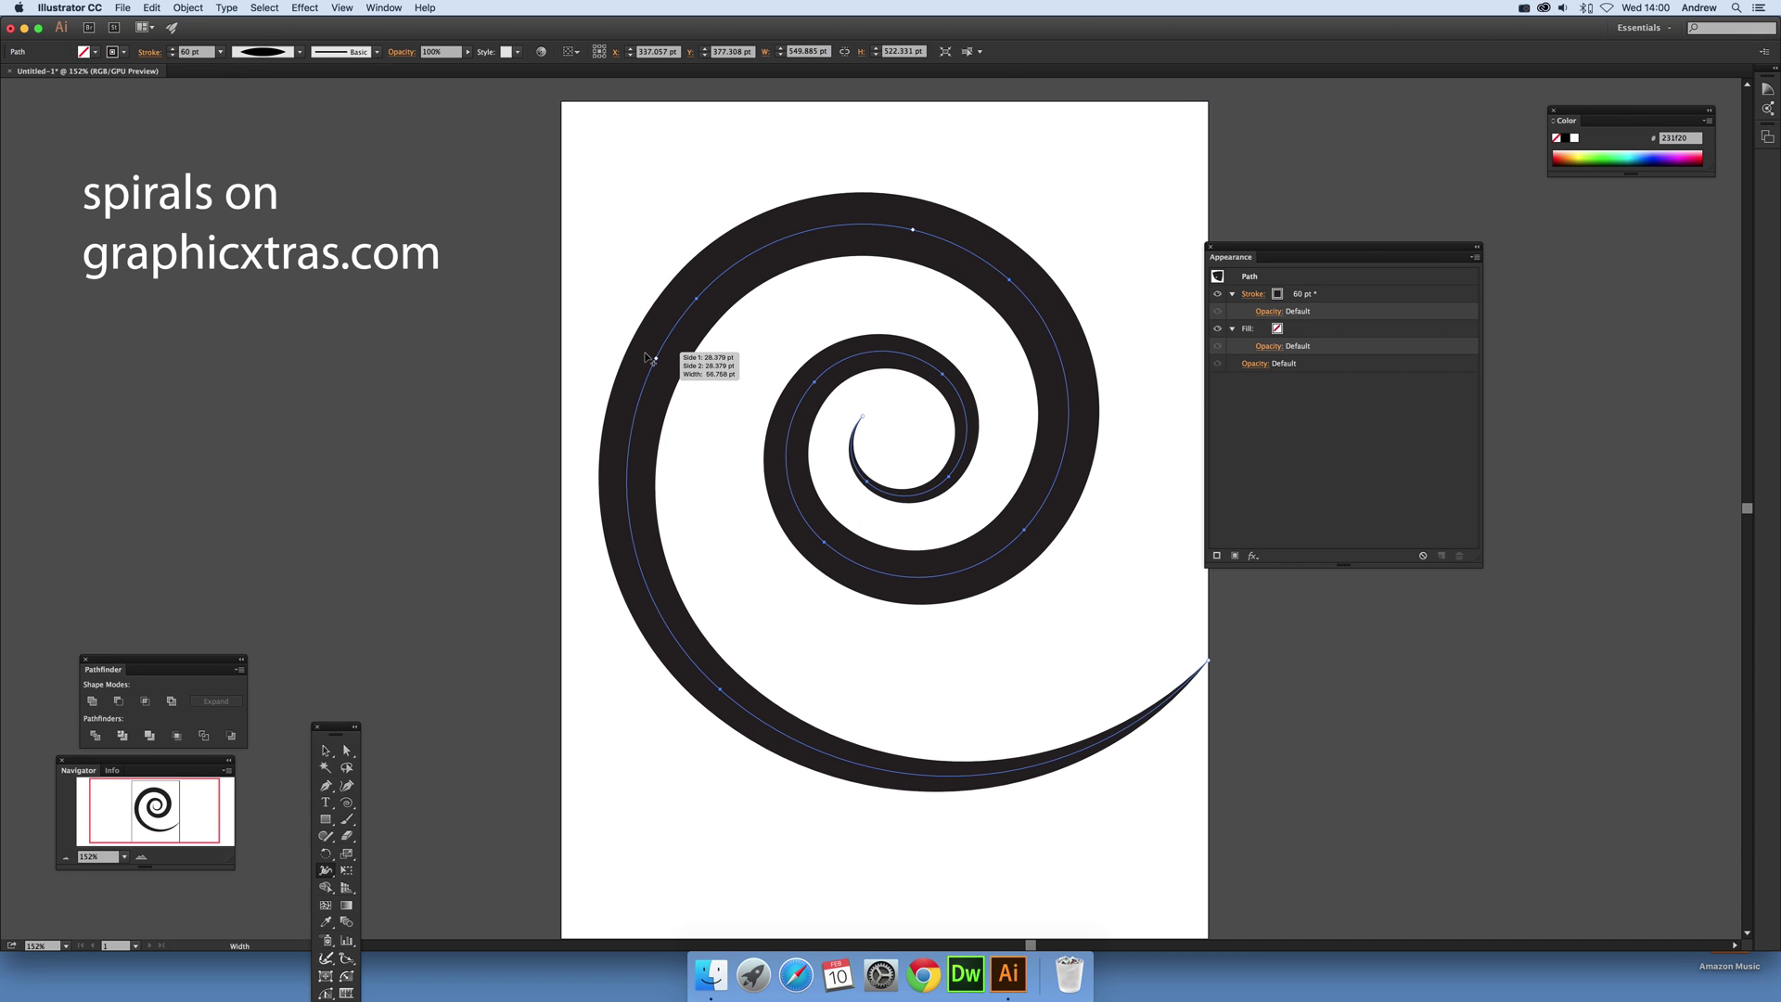
pyautogui.moveTo(1266, 255); pyautogui.dragTo(1303, 235)
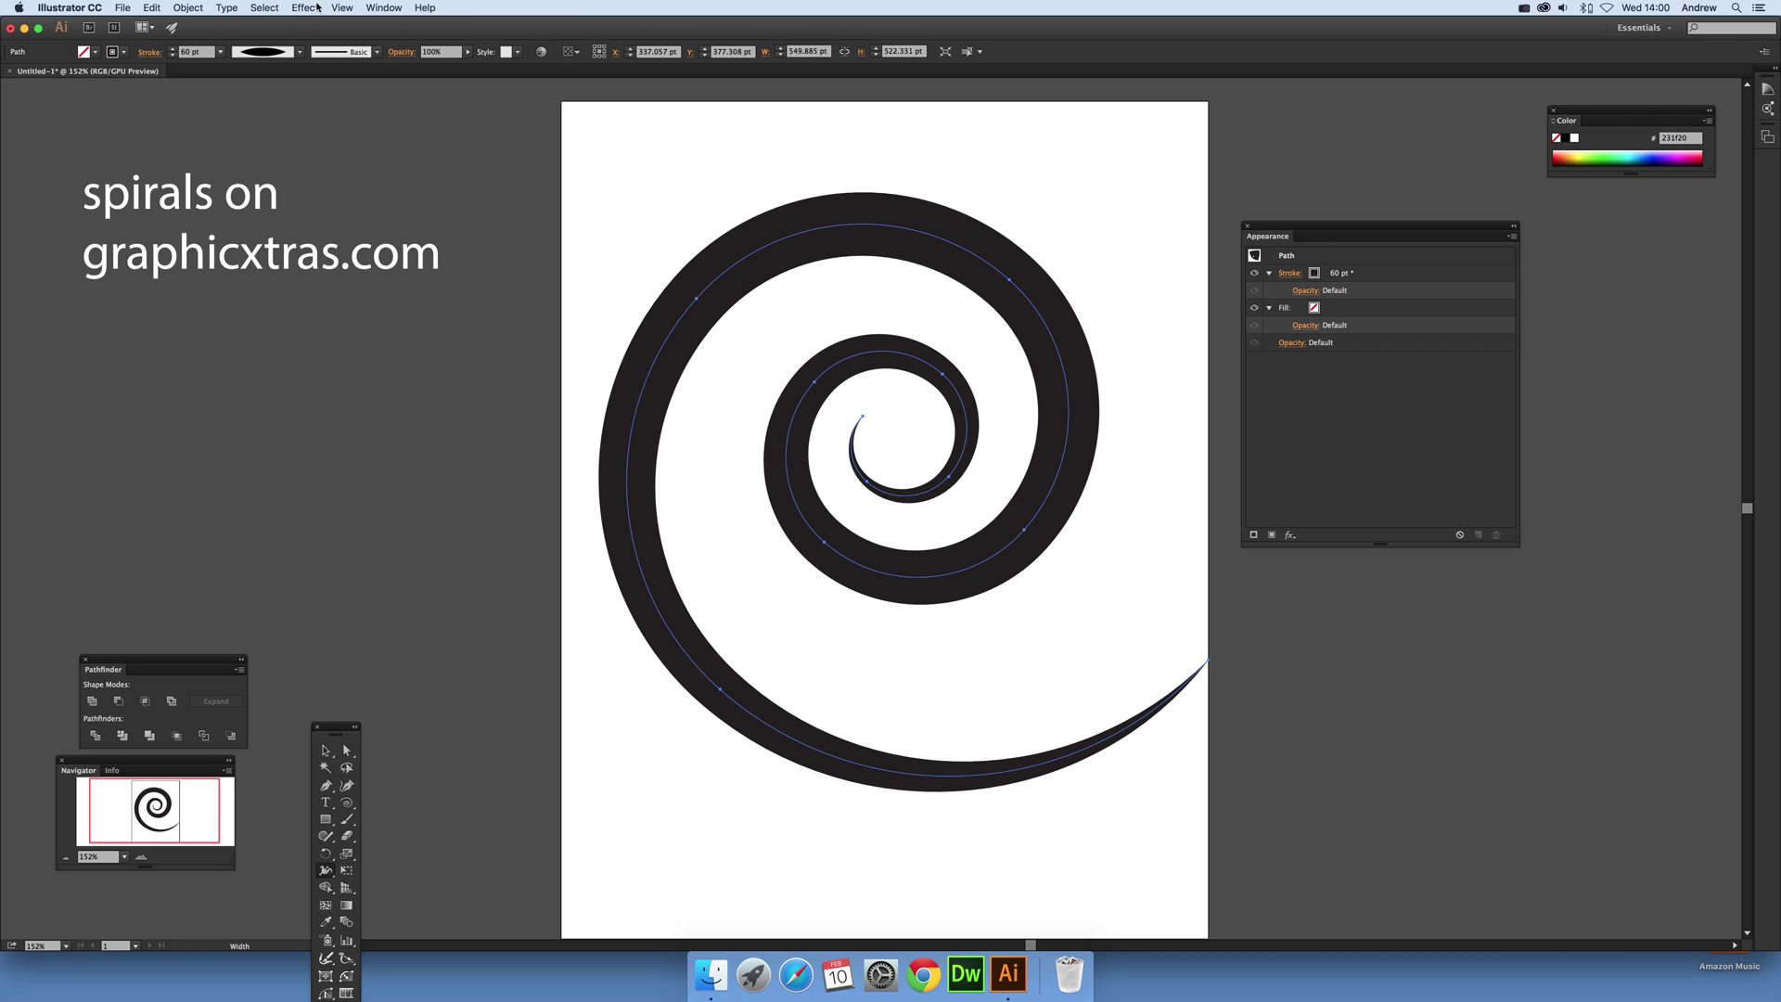
# Select the spiral's stroke in the Appearance panel and add a second stroke.
pyautogui.click(384, 7)
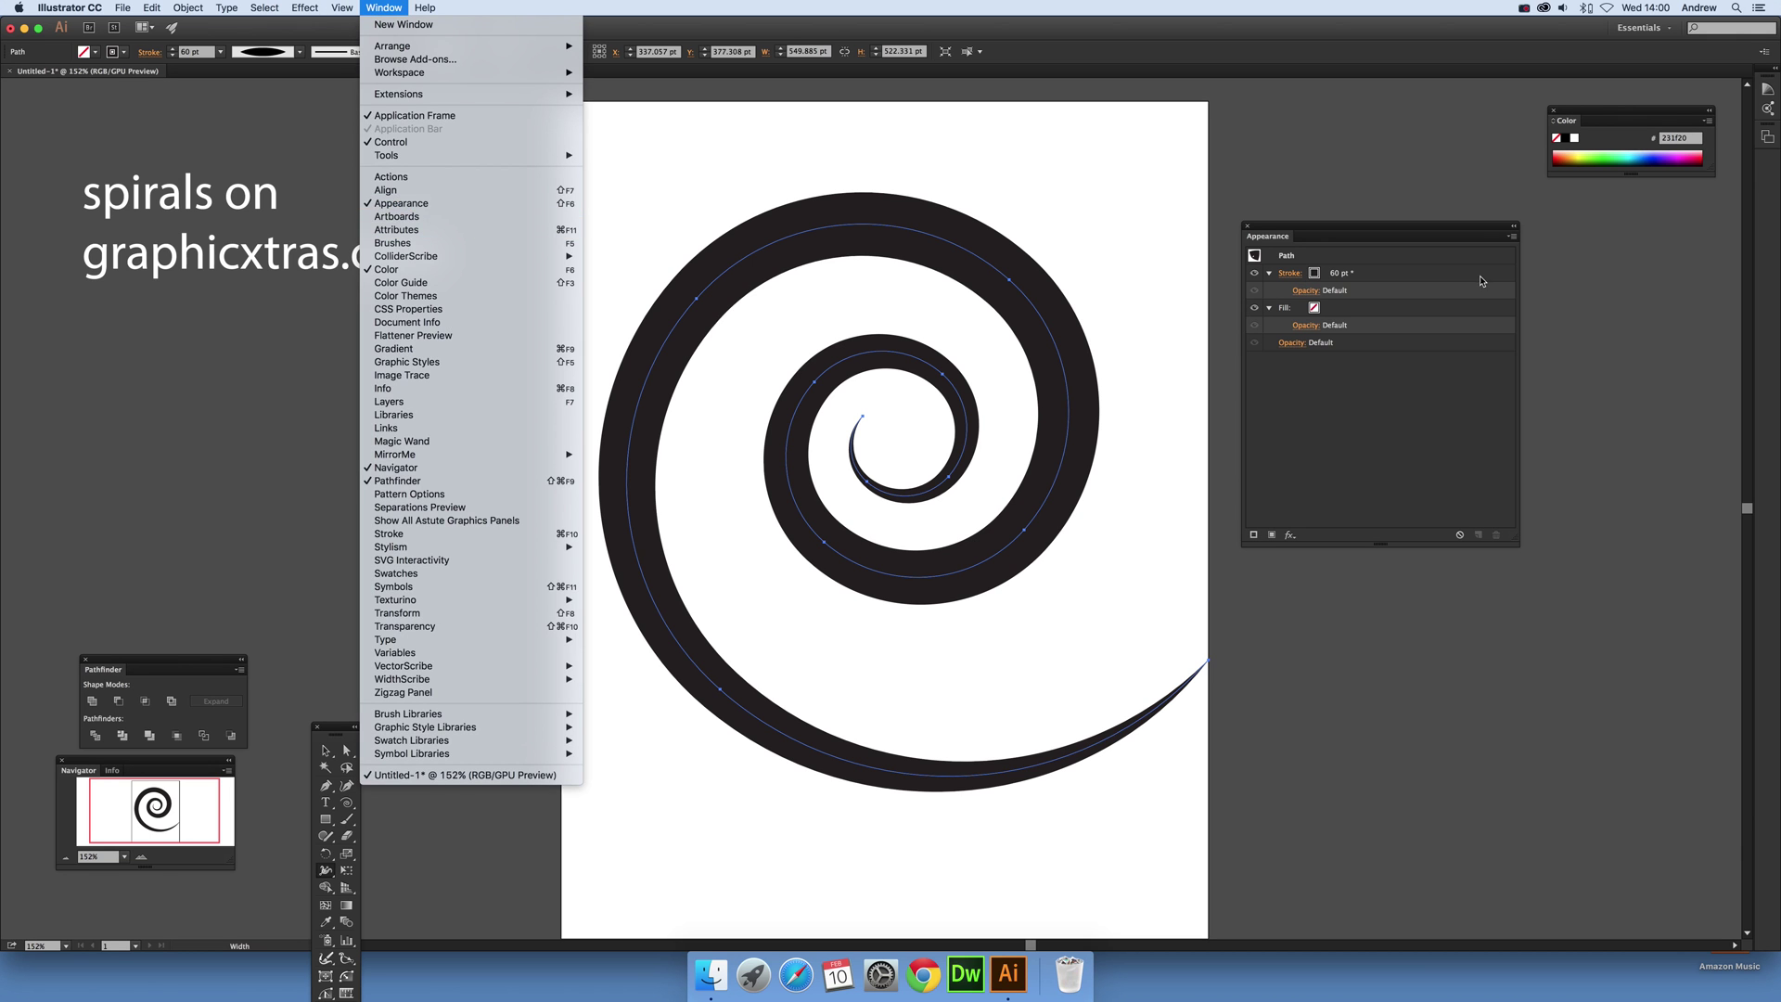
pyautogui.click(1481, 278)
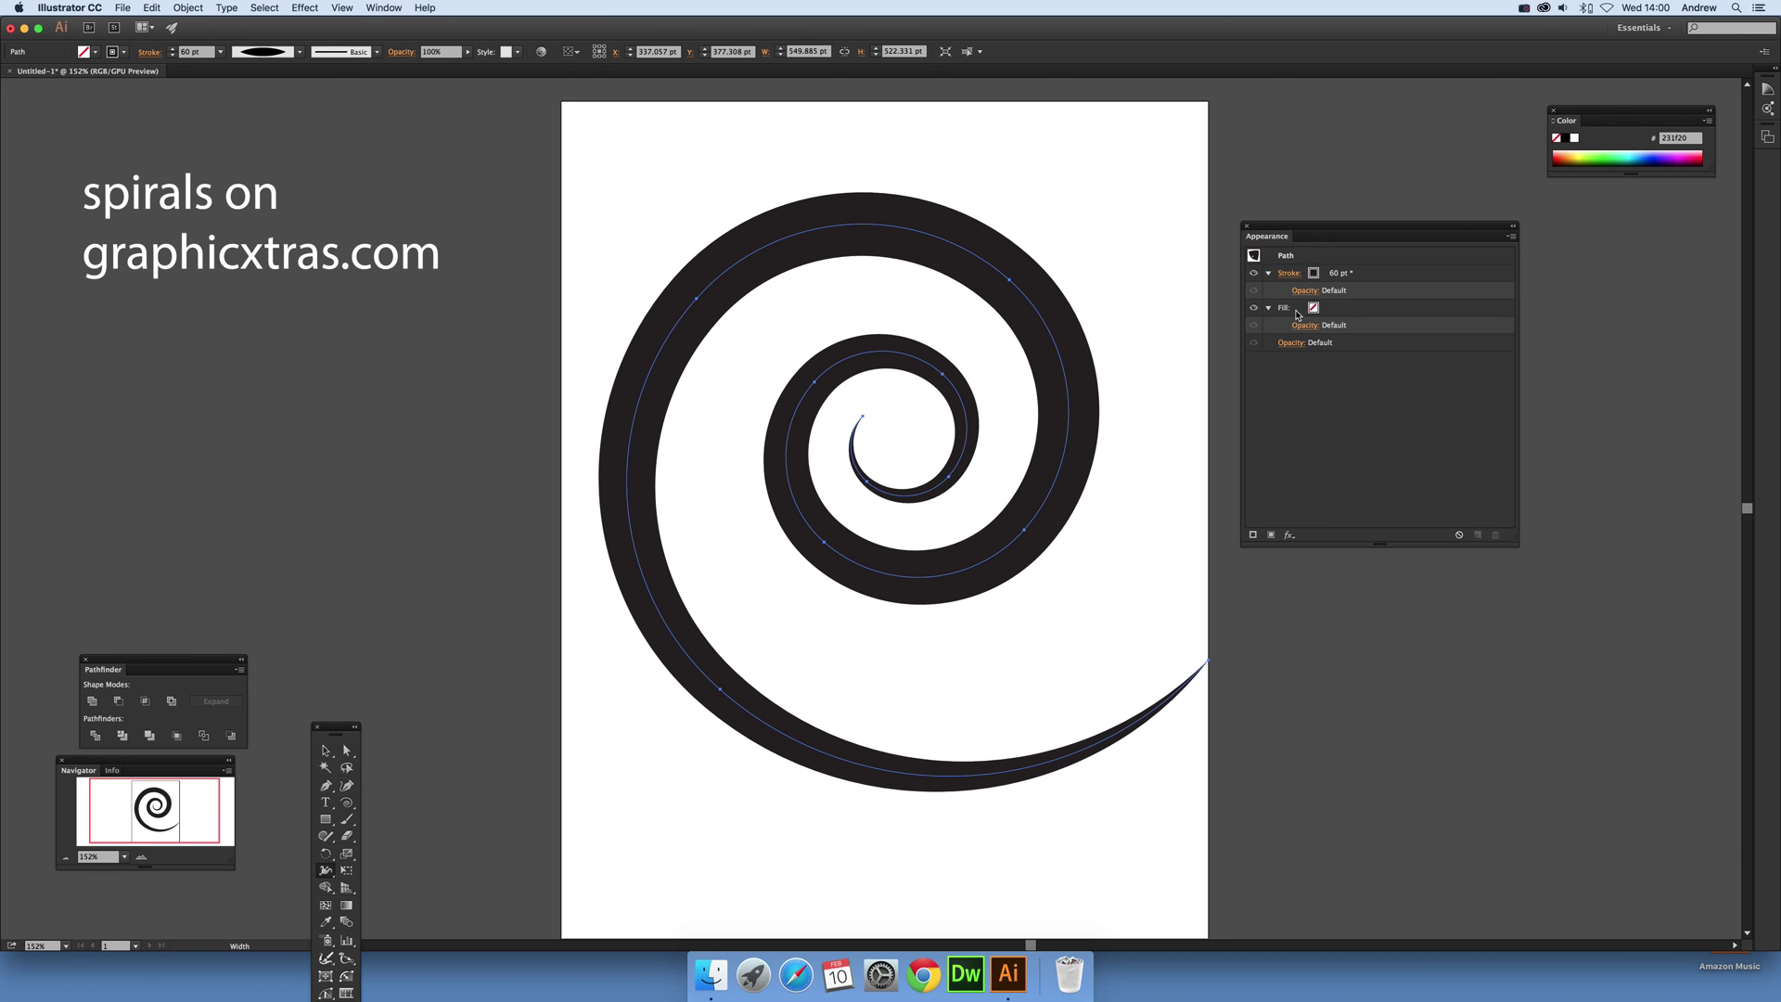
pyautogui.click(1374, 278)
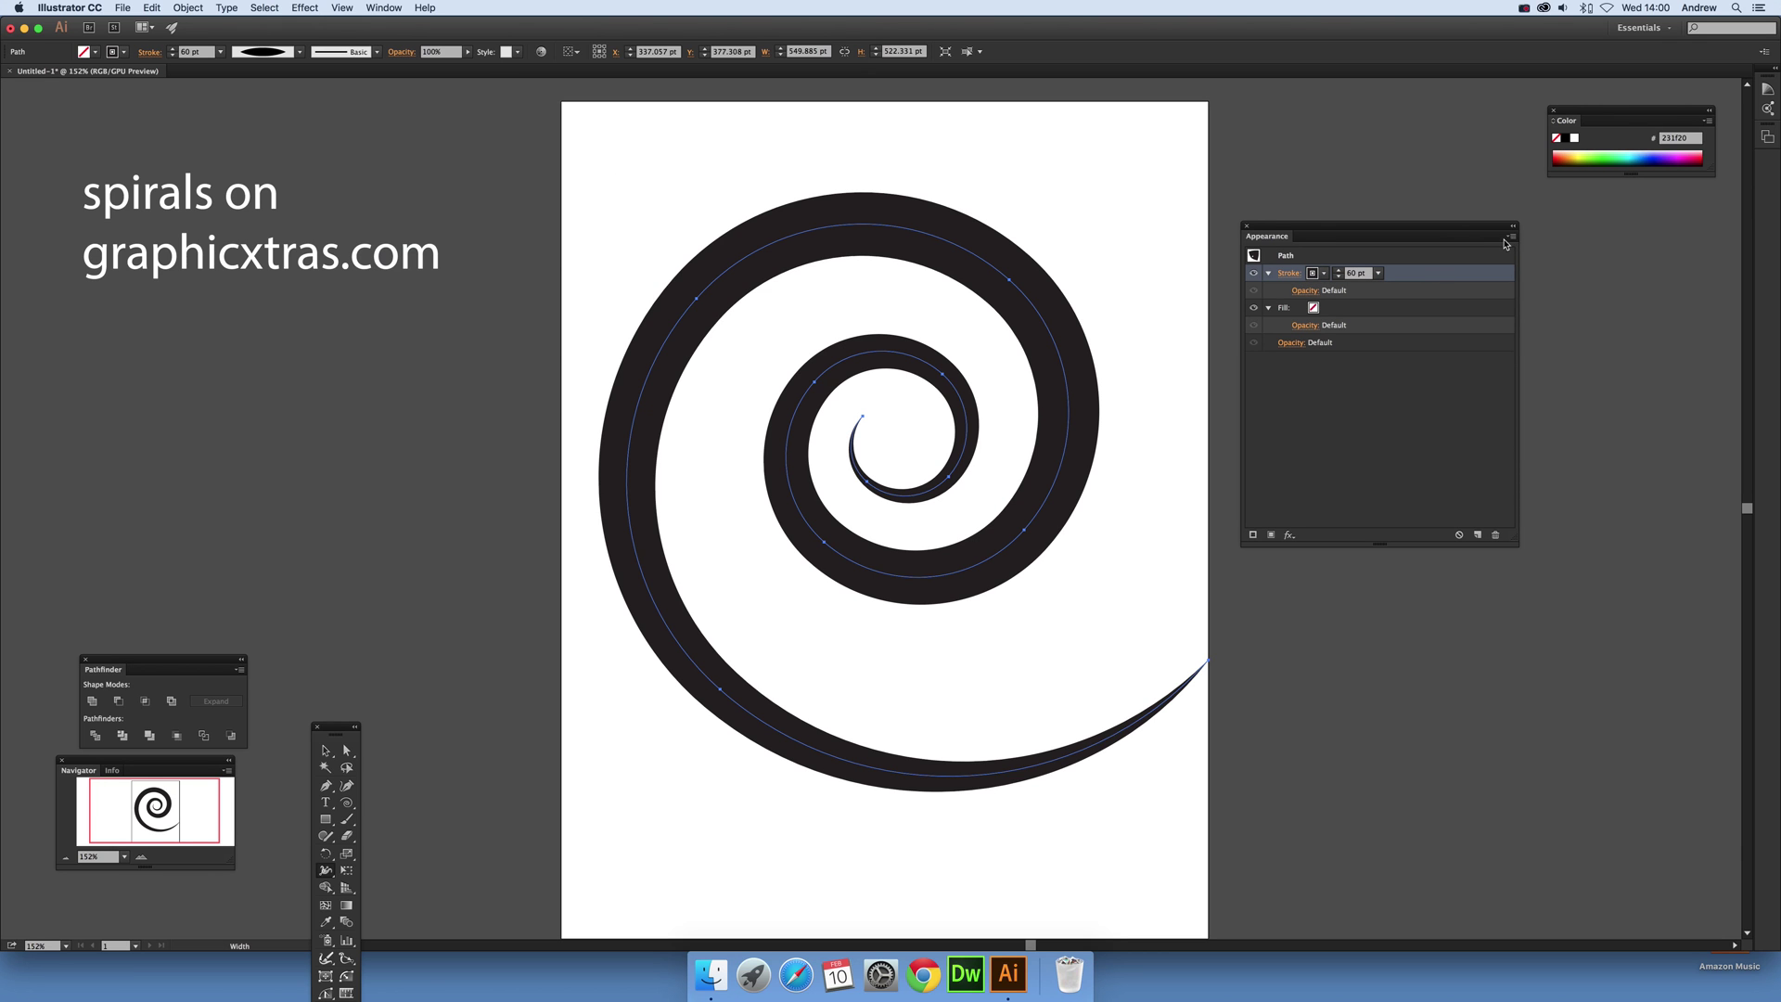
pyautogui.click(1511, 235)
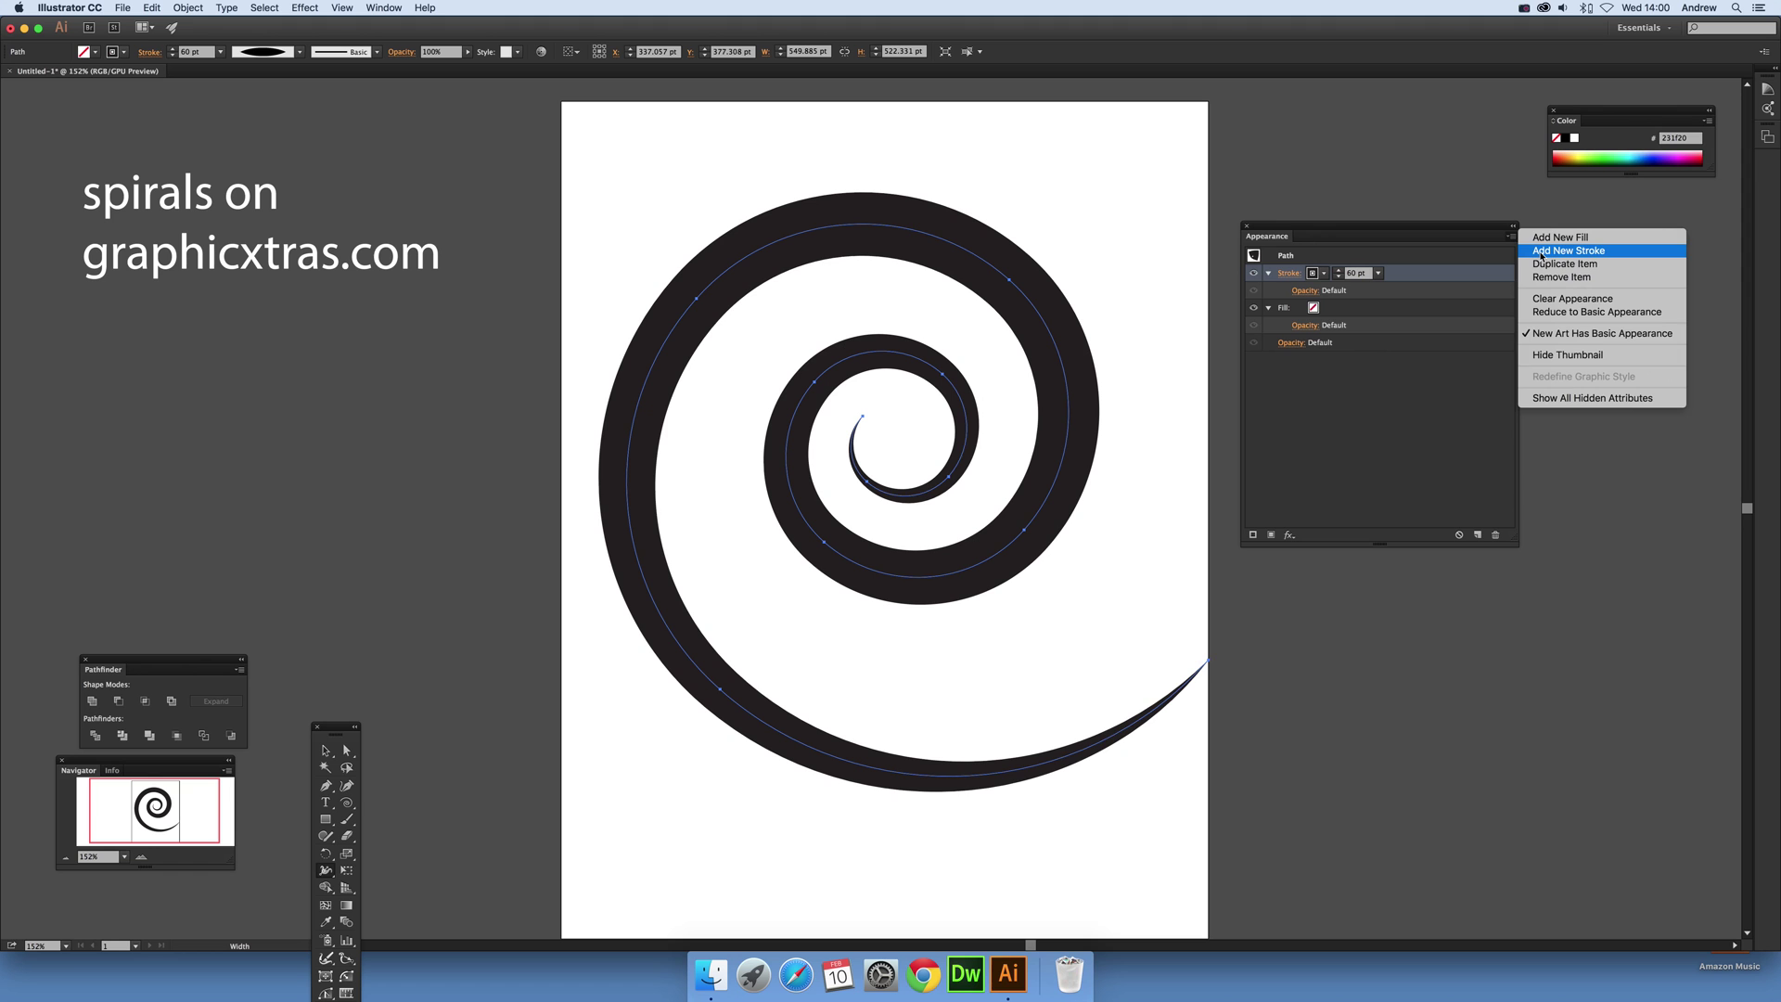
pyautogui.click(1542, 252)
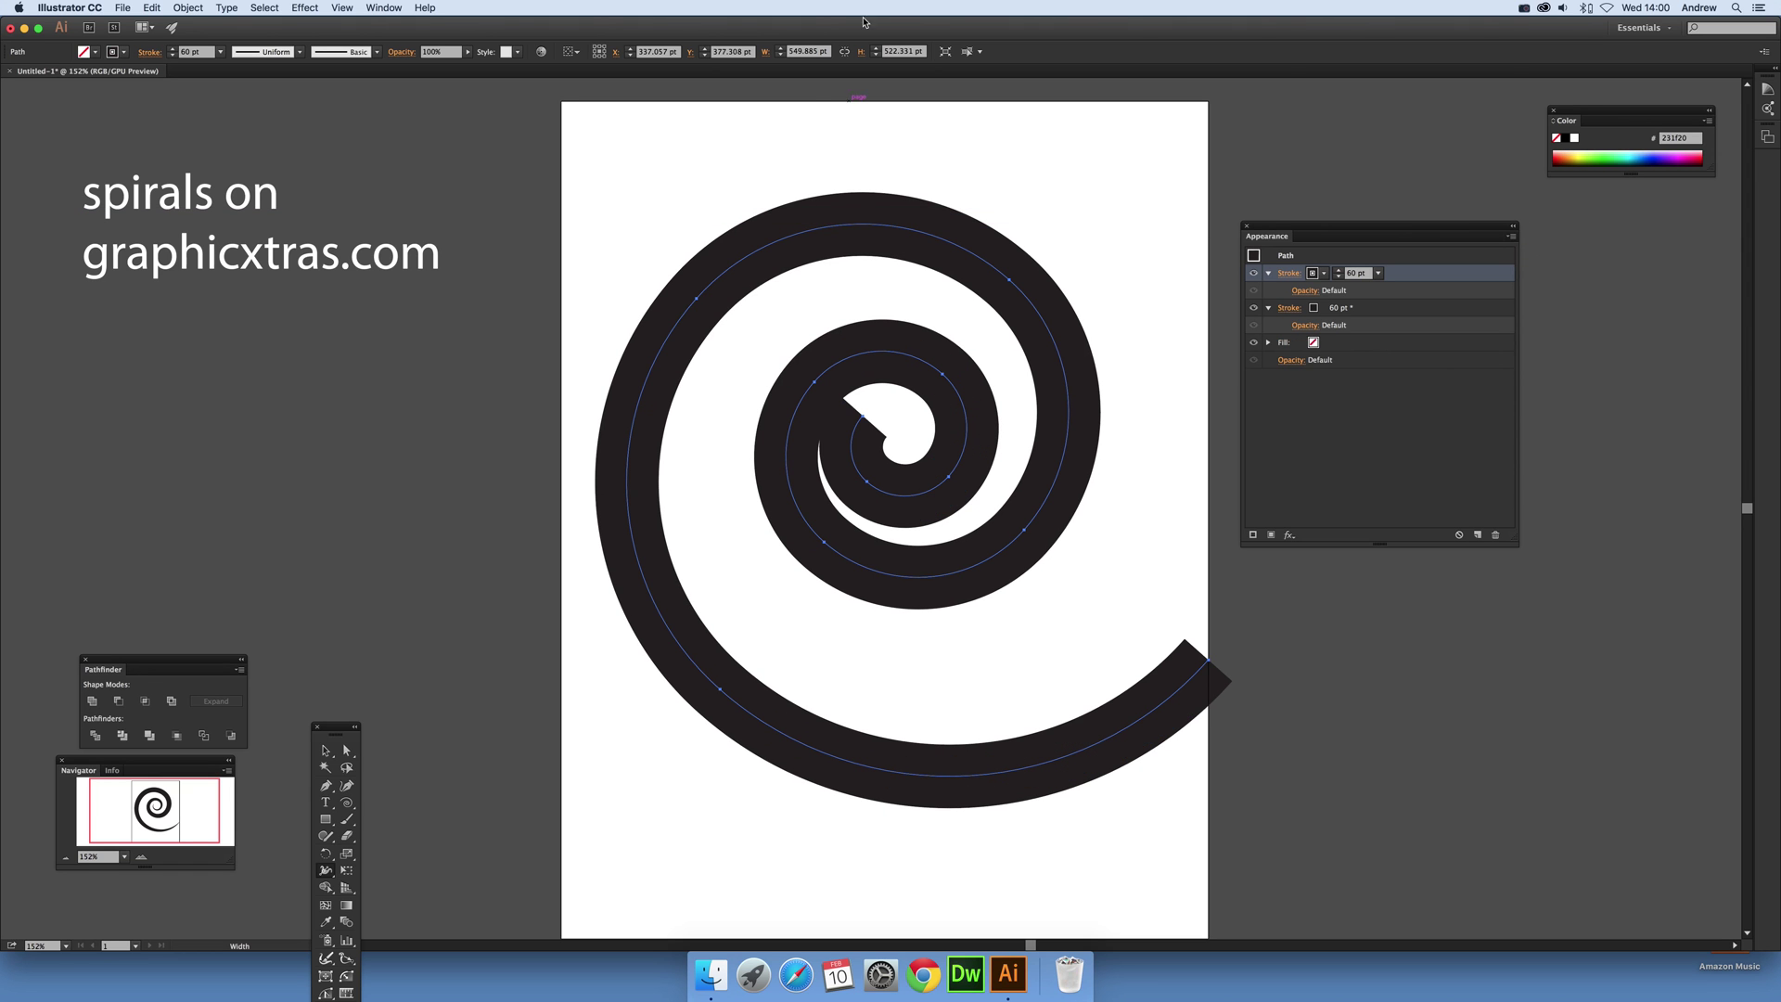
# Make the new stroke blue, 20 pt, with a both-ends taper width profile.
pyautogui.click(299, 52)
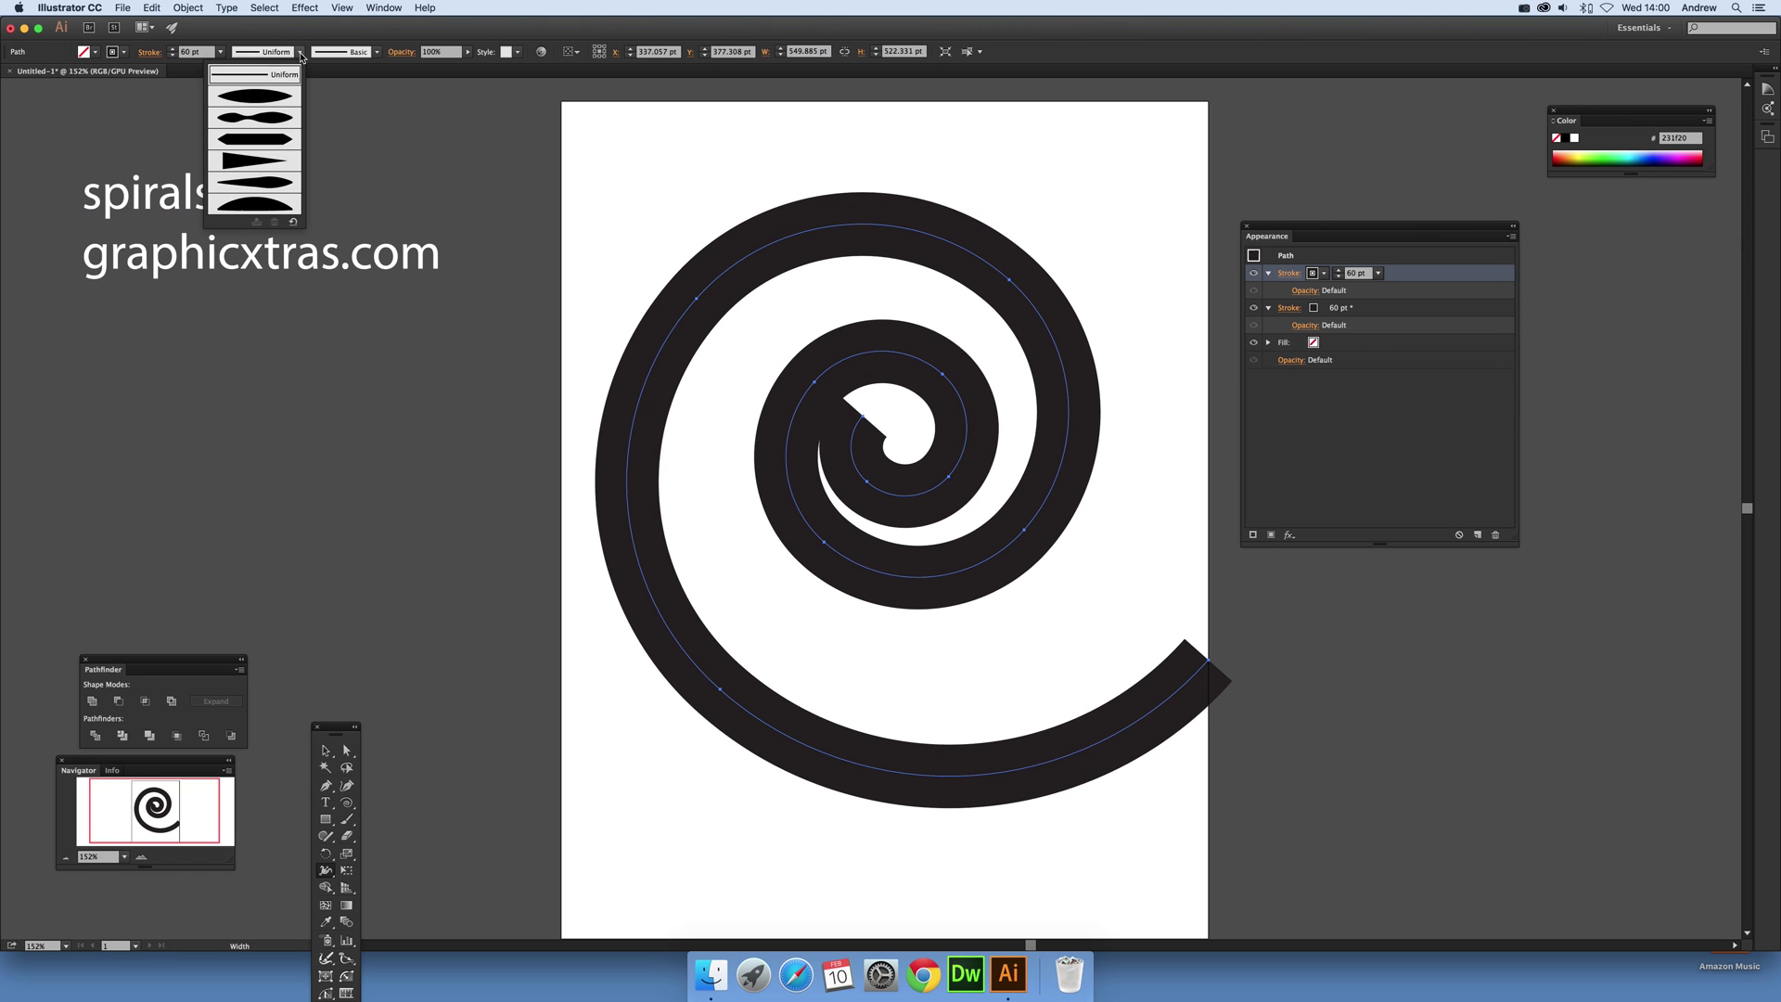
pyautogui.click(259, 119)
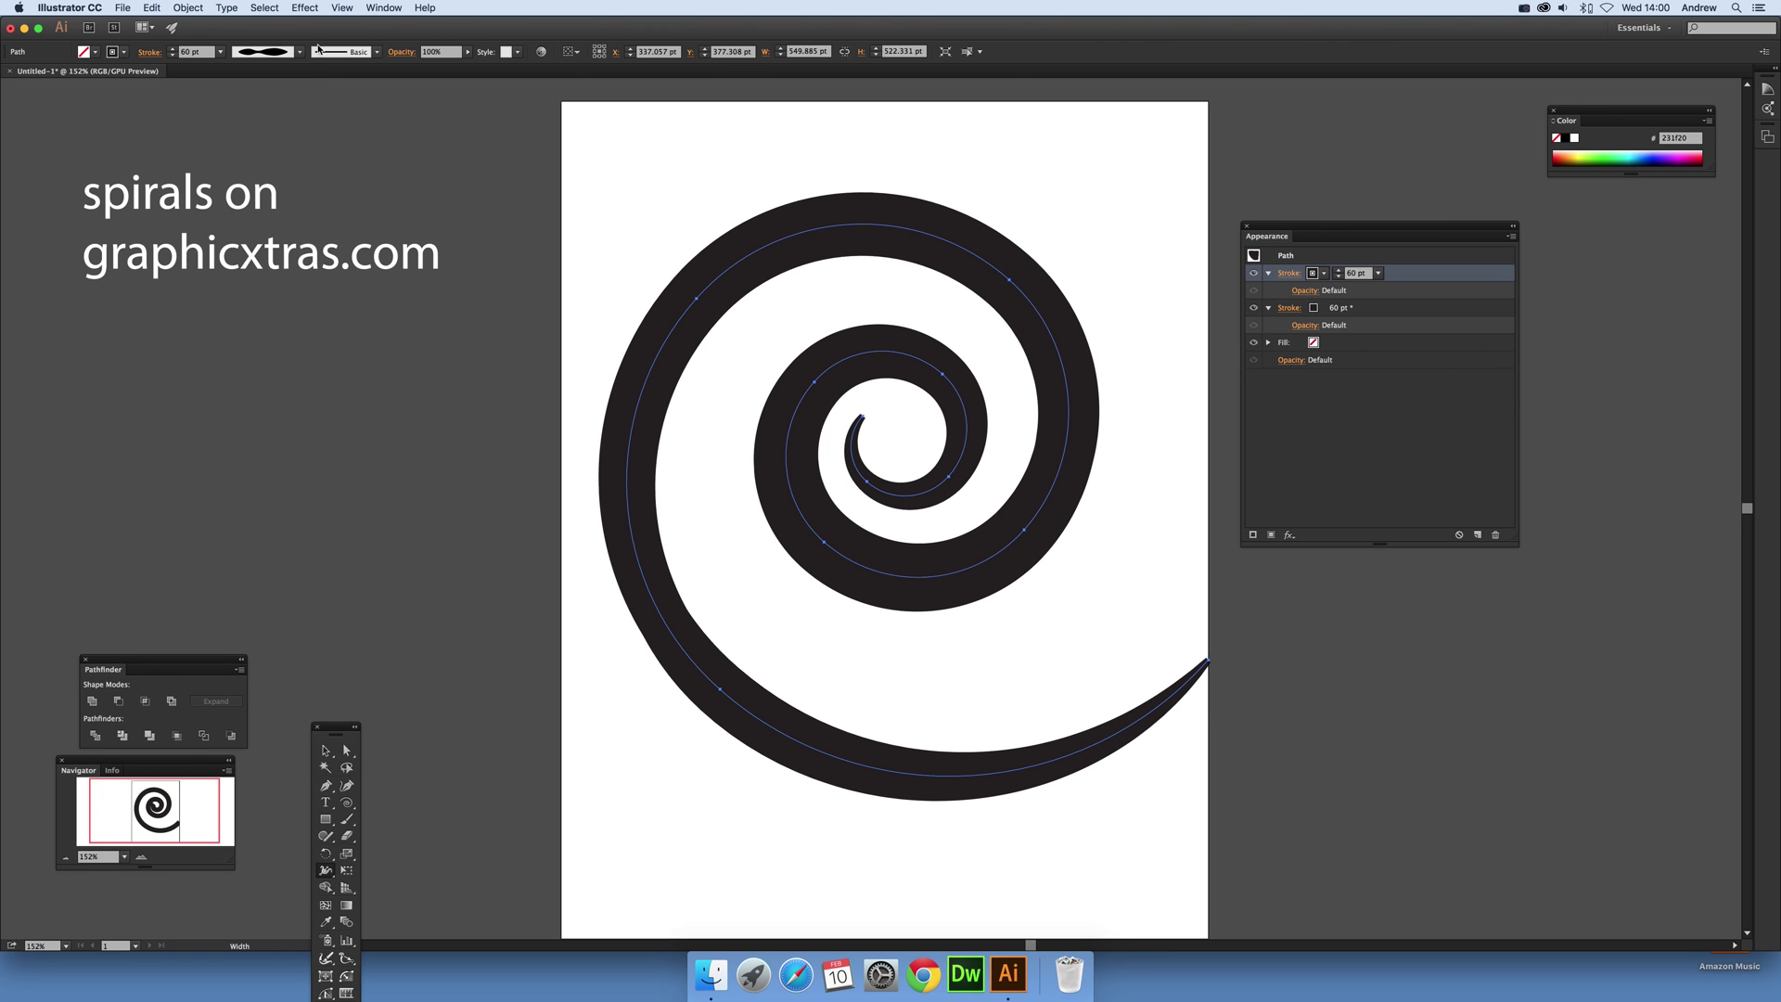
pyautogui.click(1644, 151)
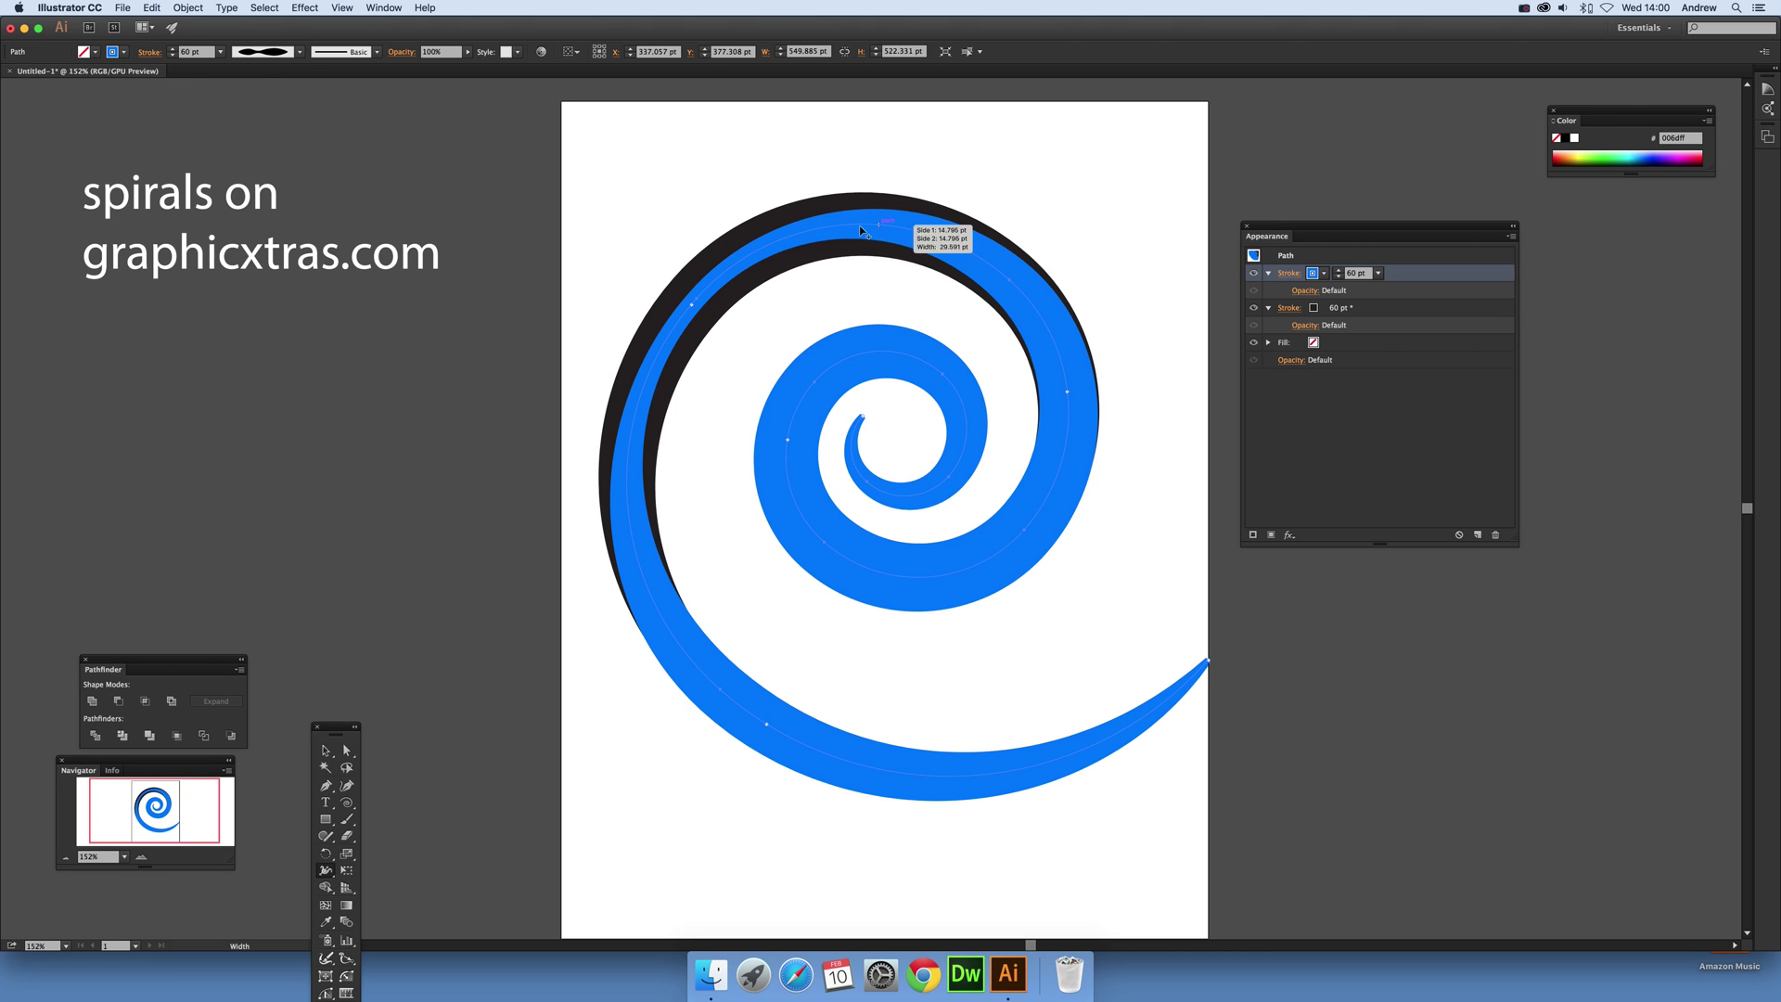
pyautogui.click(220, 52)
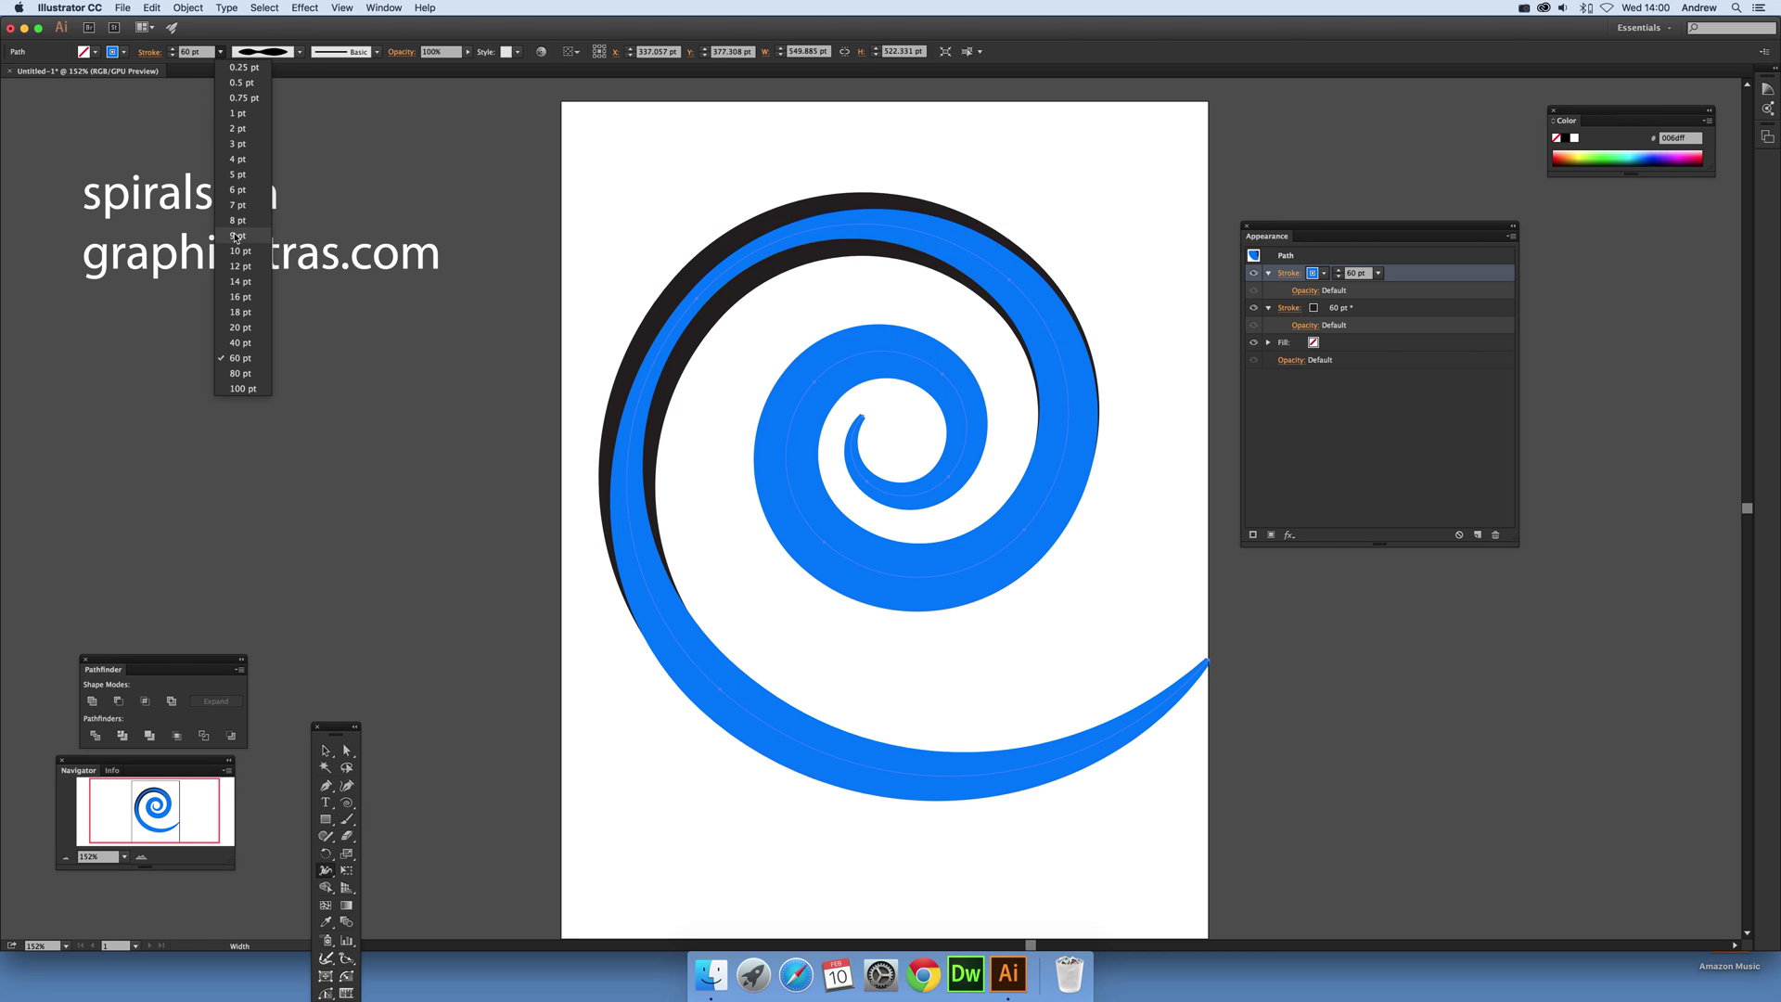
pyautogui.click(239, 328)
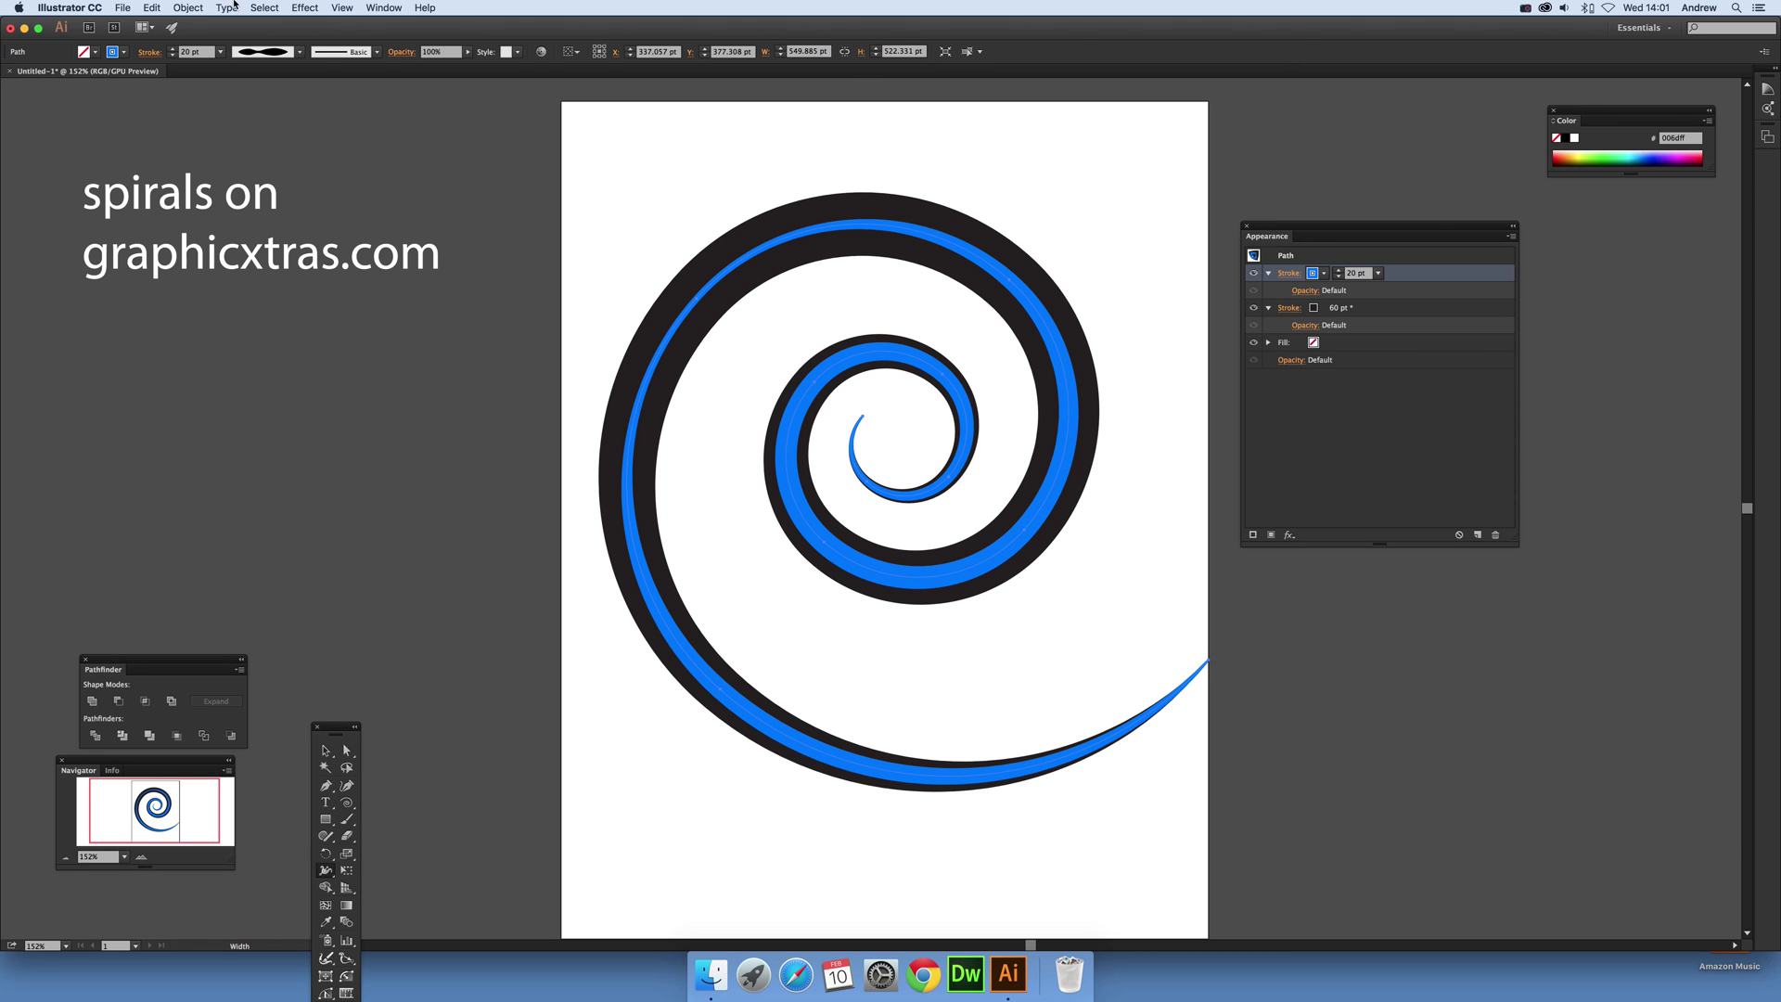
# Expand the spiral's appearance into filled shapes and open Object > Path > Simplify.
pyautogui.click(186, 8)
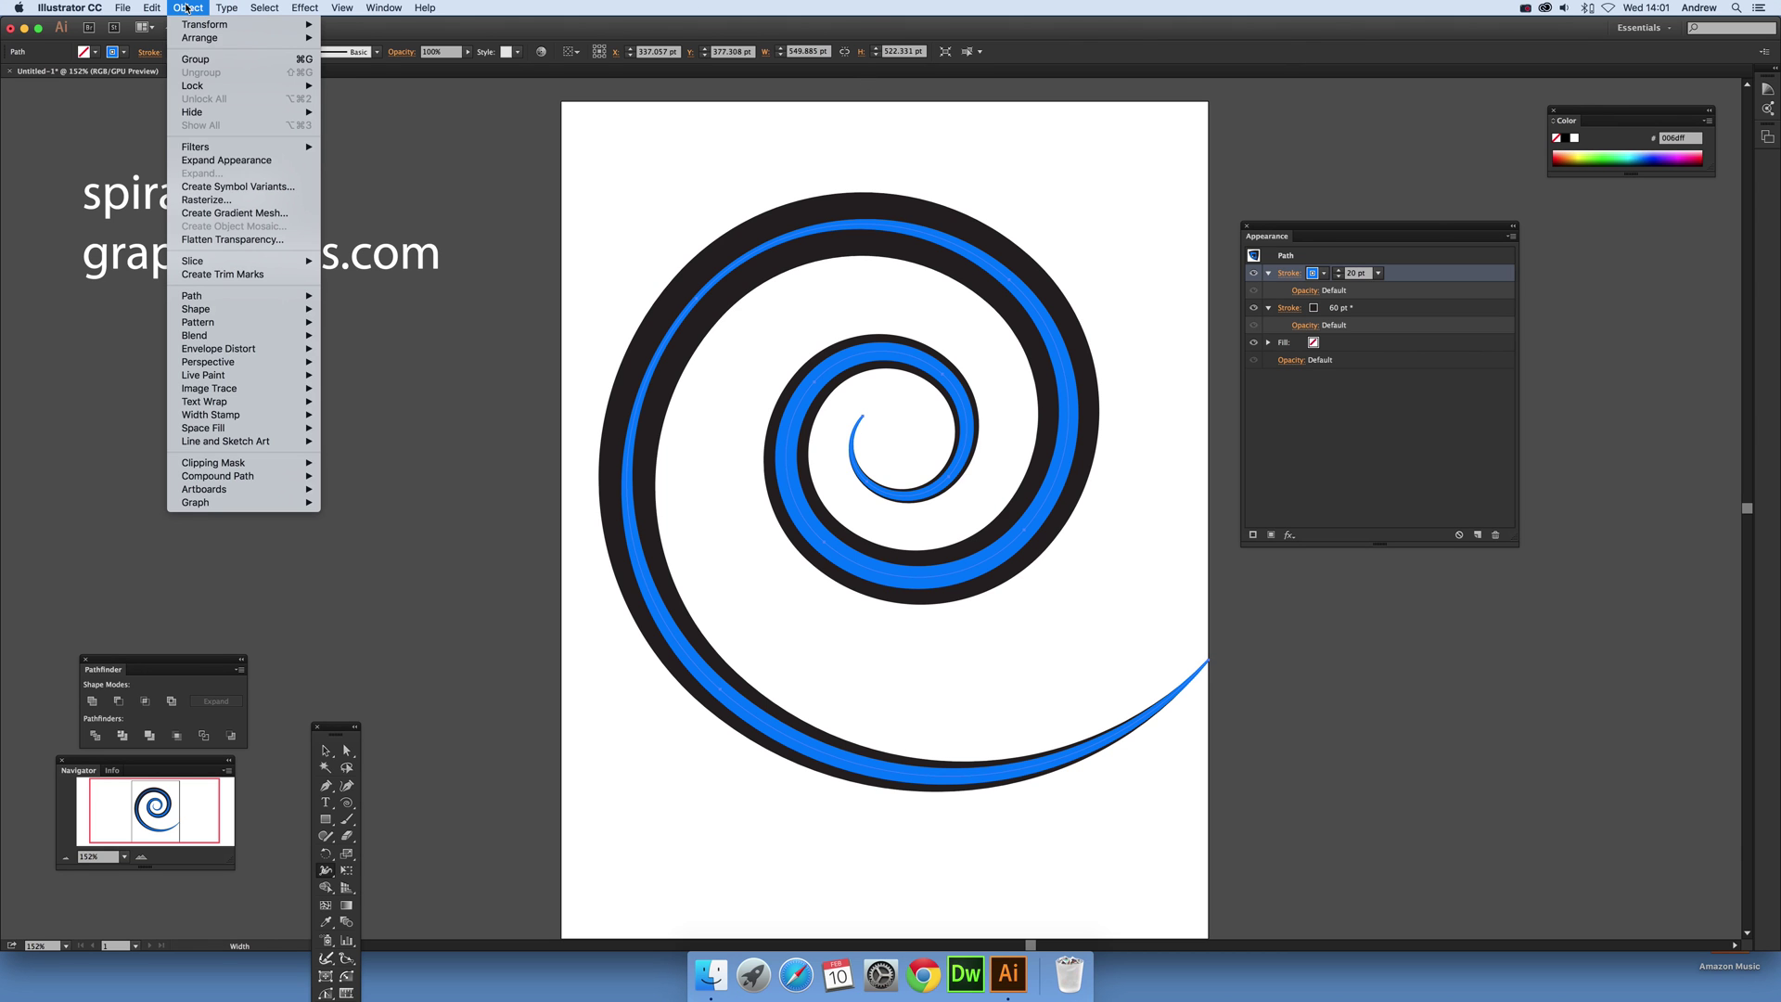
pyautogui.click(228, 163)
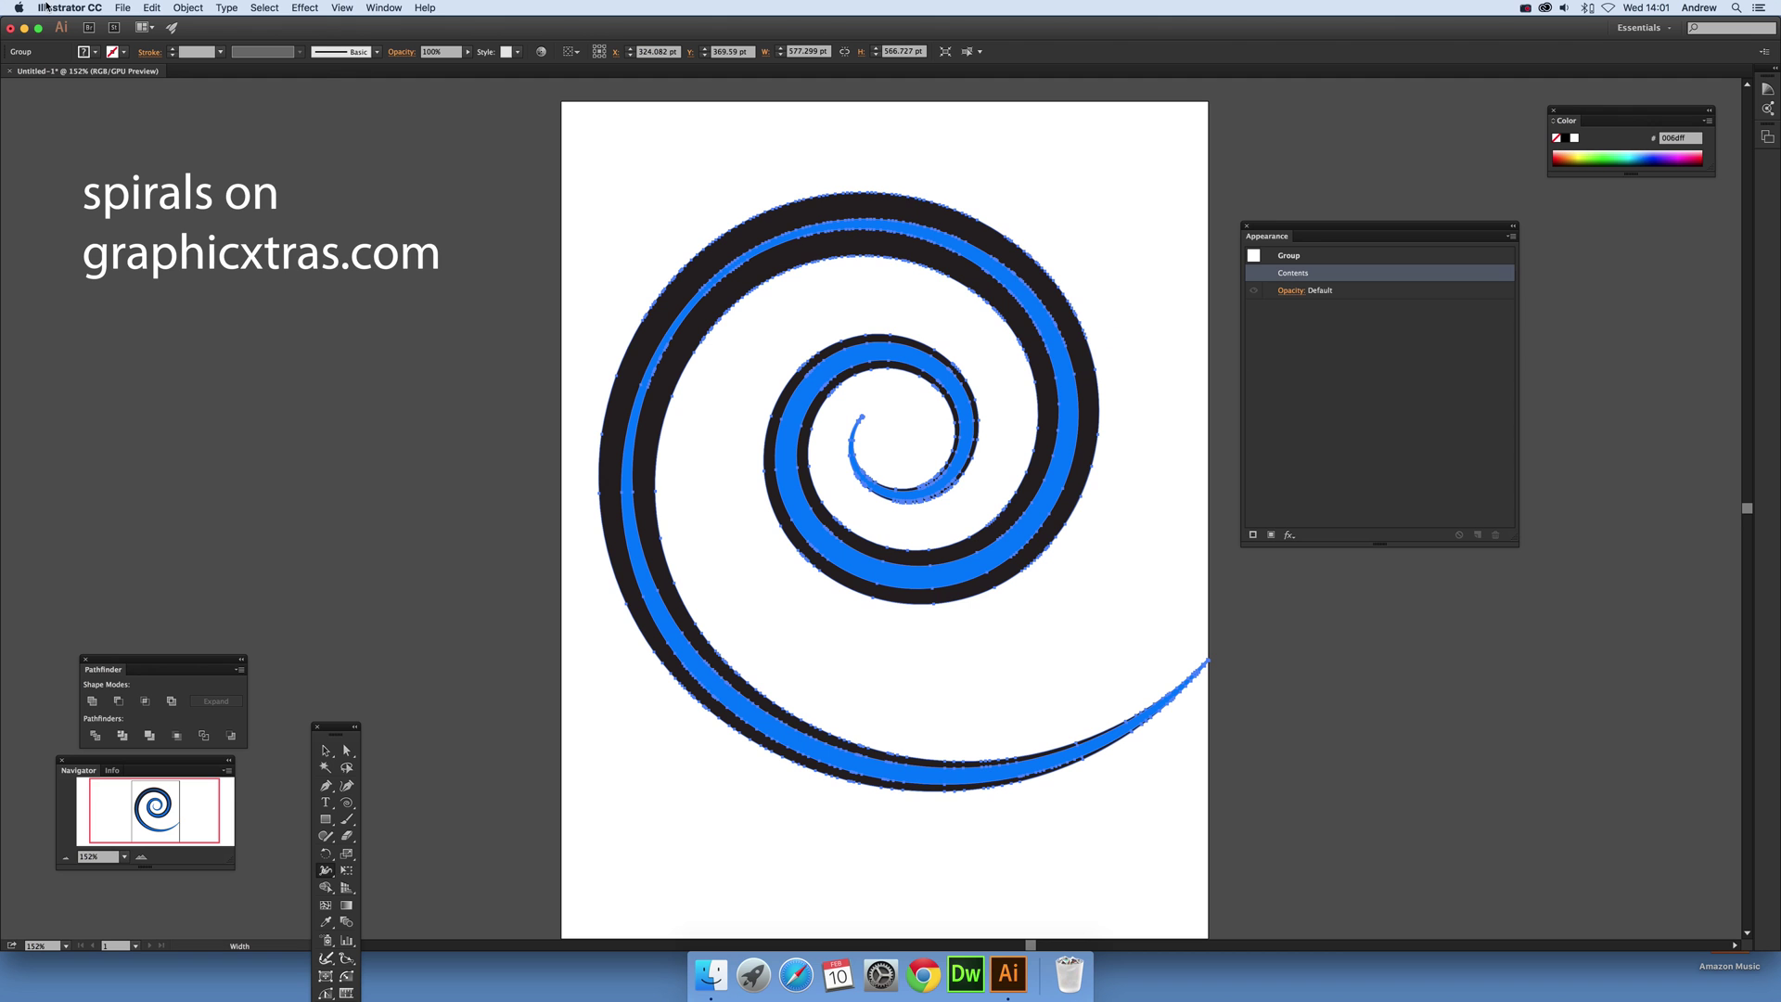
pyautogui.click(189, 7)
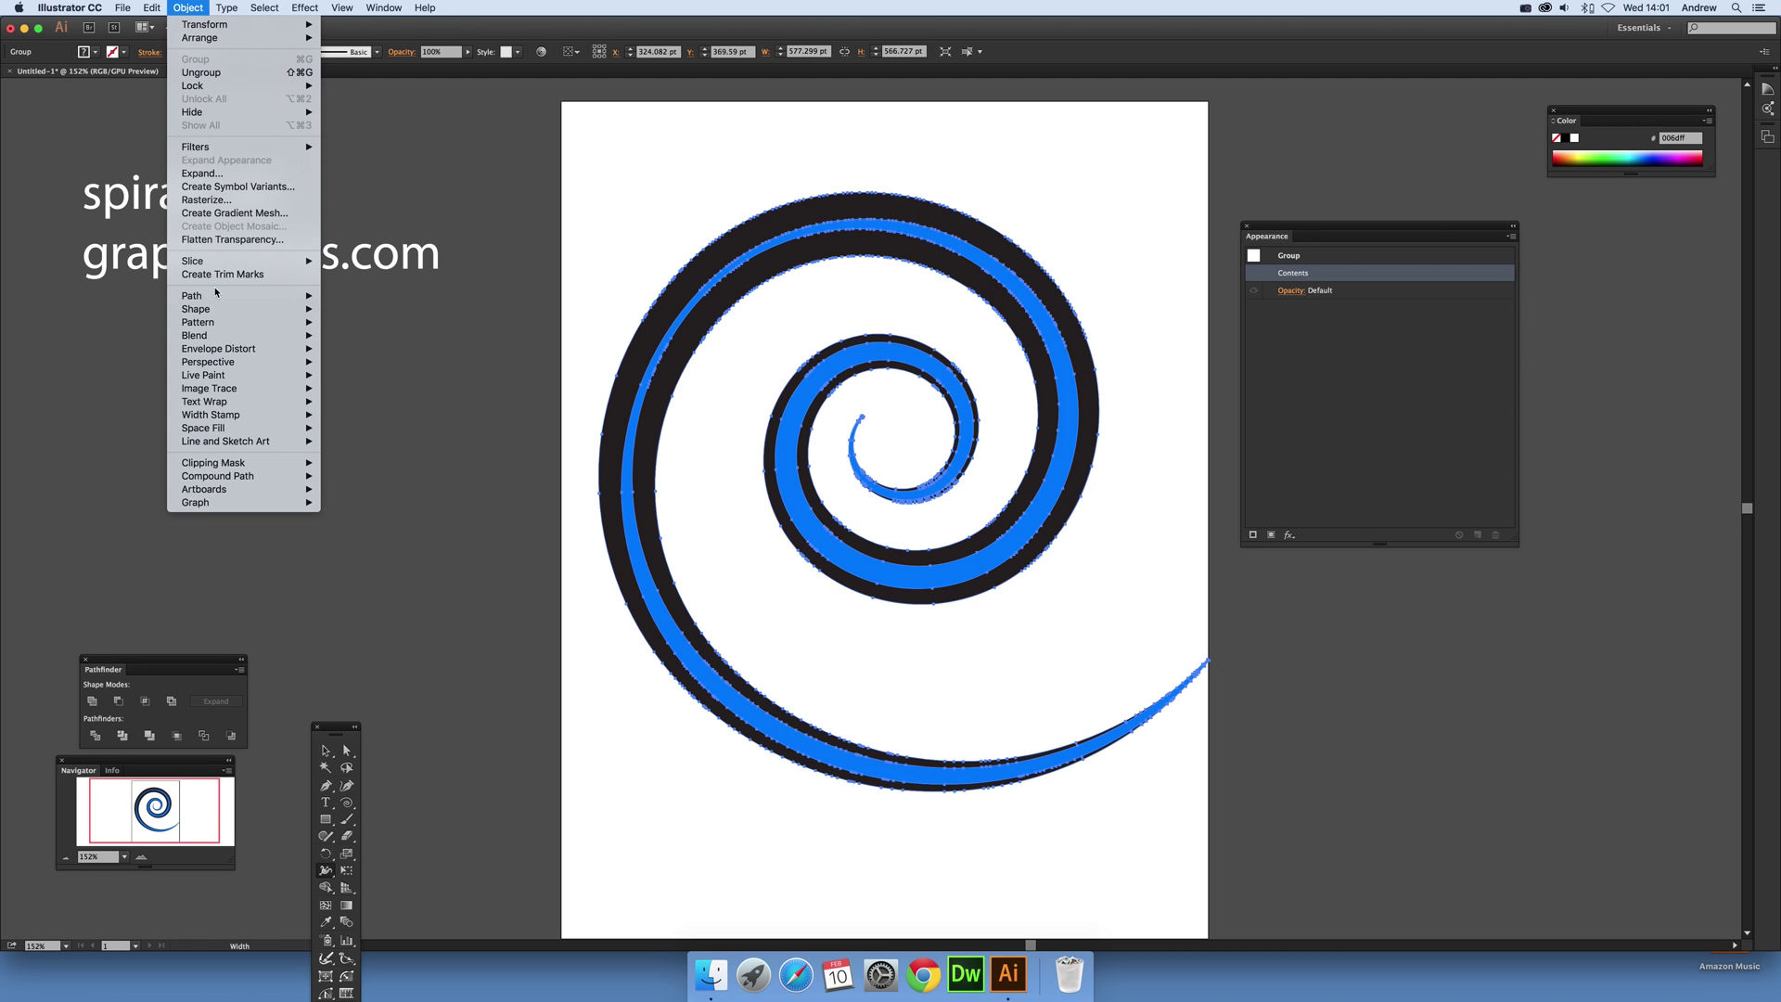
pyautogui.moveTo(278, 295)
pyautogui.click(348, 390)
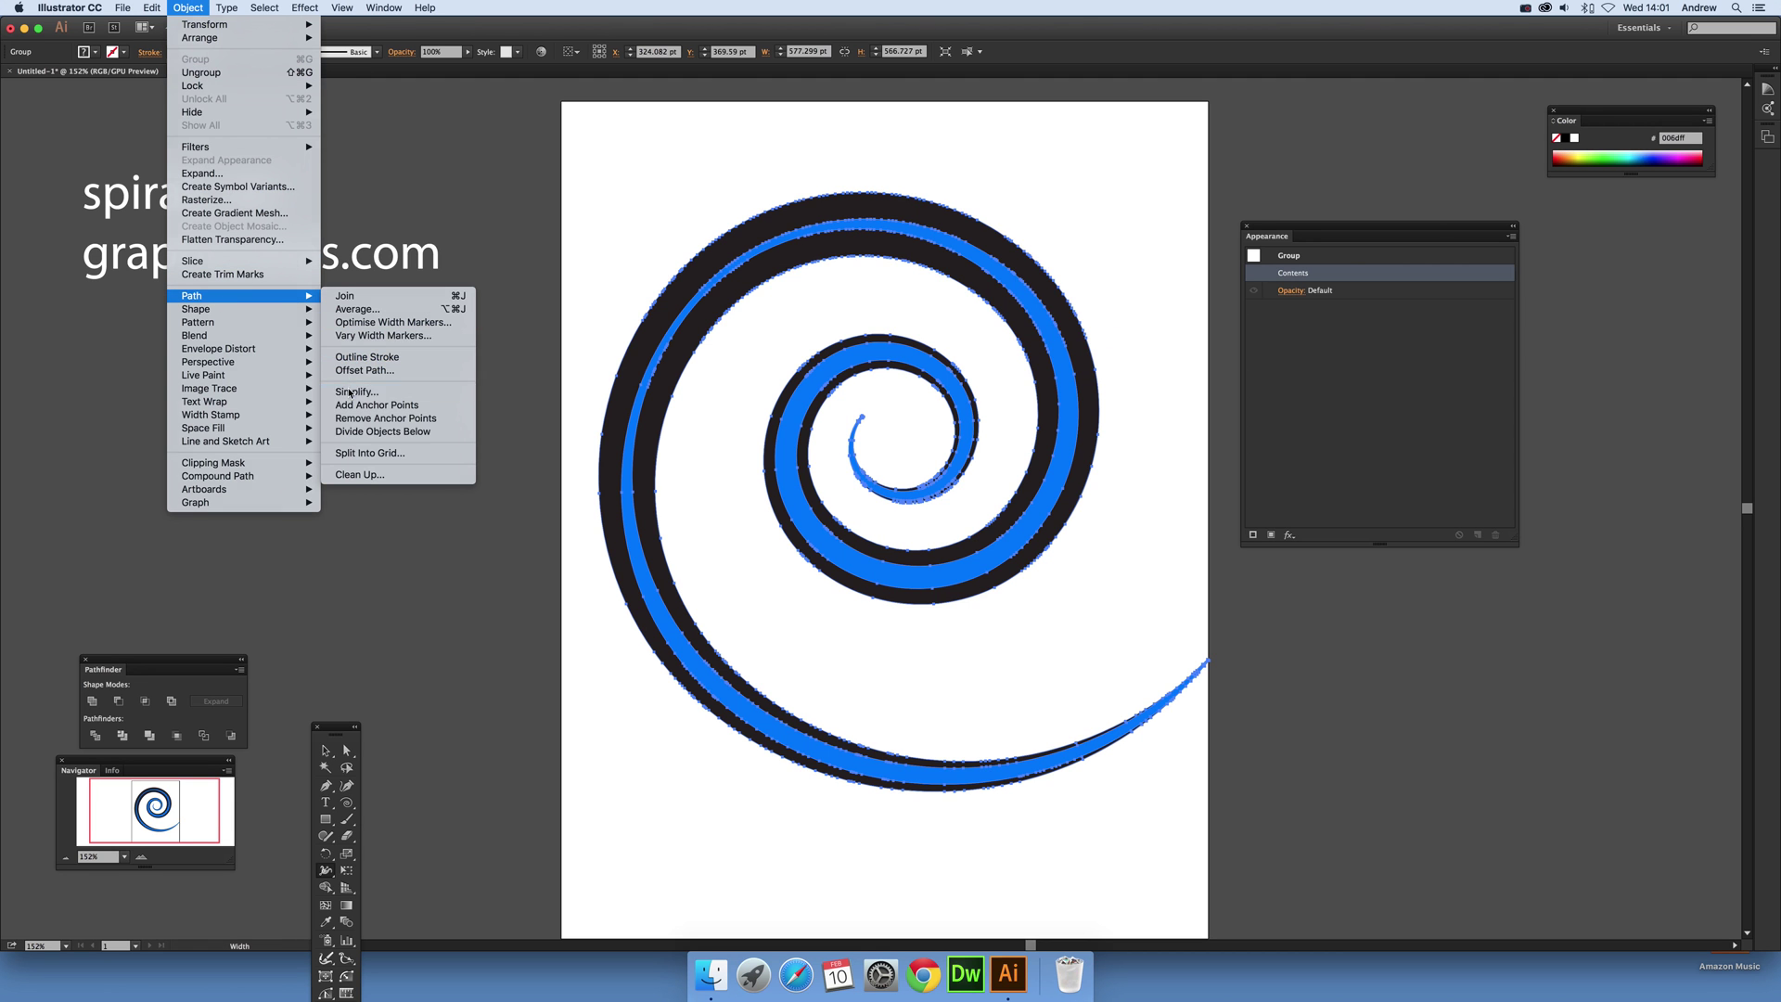
# Simplify the spiral with preview on, 26% curve precision, Straight Lines and a 62° angle threshold.
pyautogui.click(1119, 530)
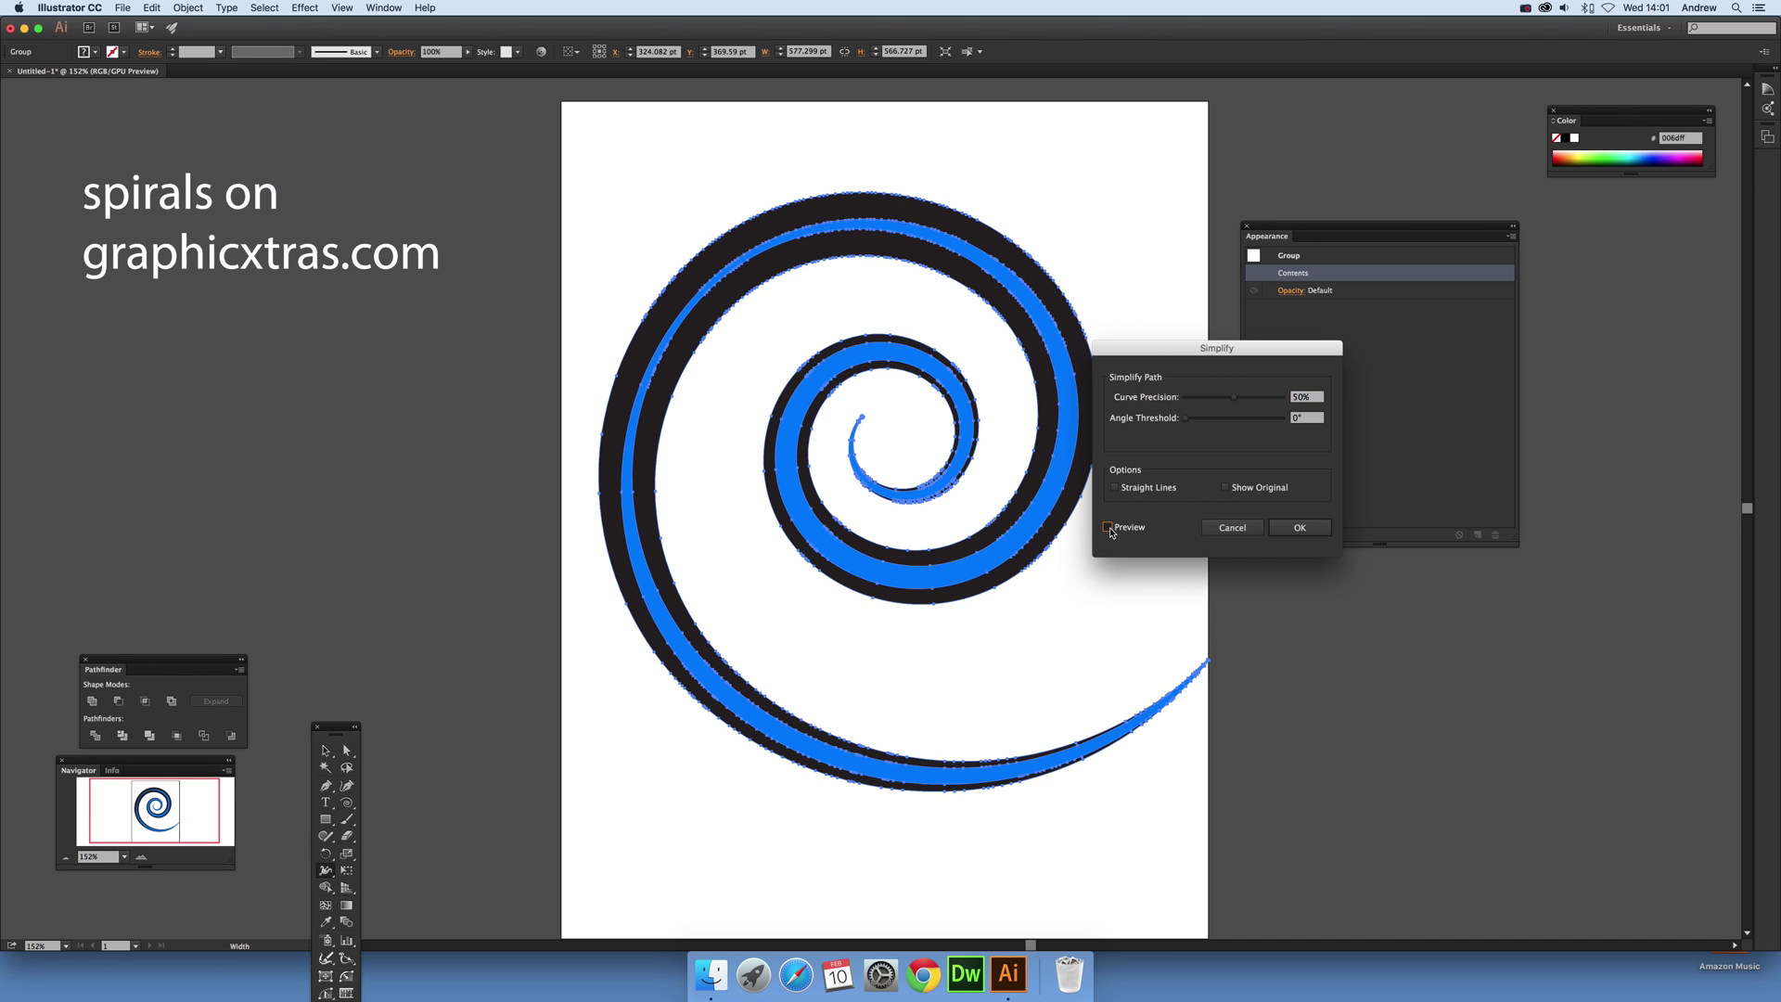
pyautogui.click(1274, 398)
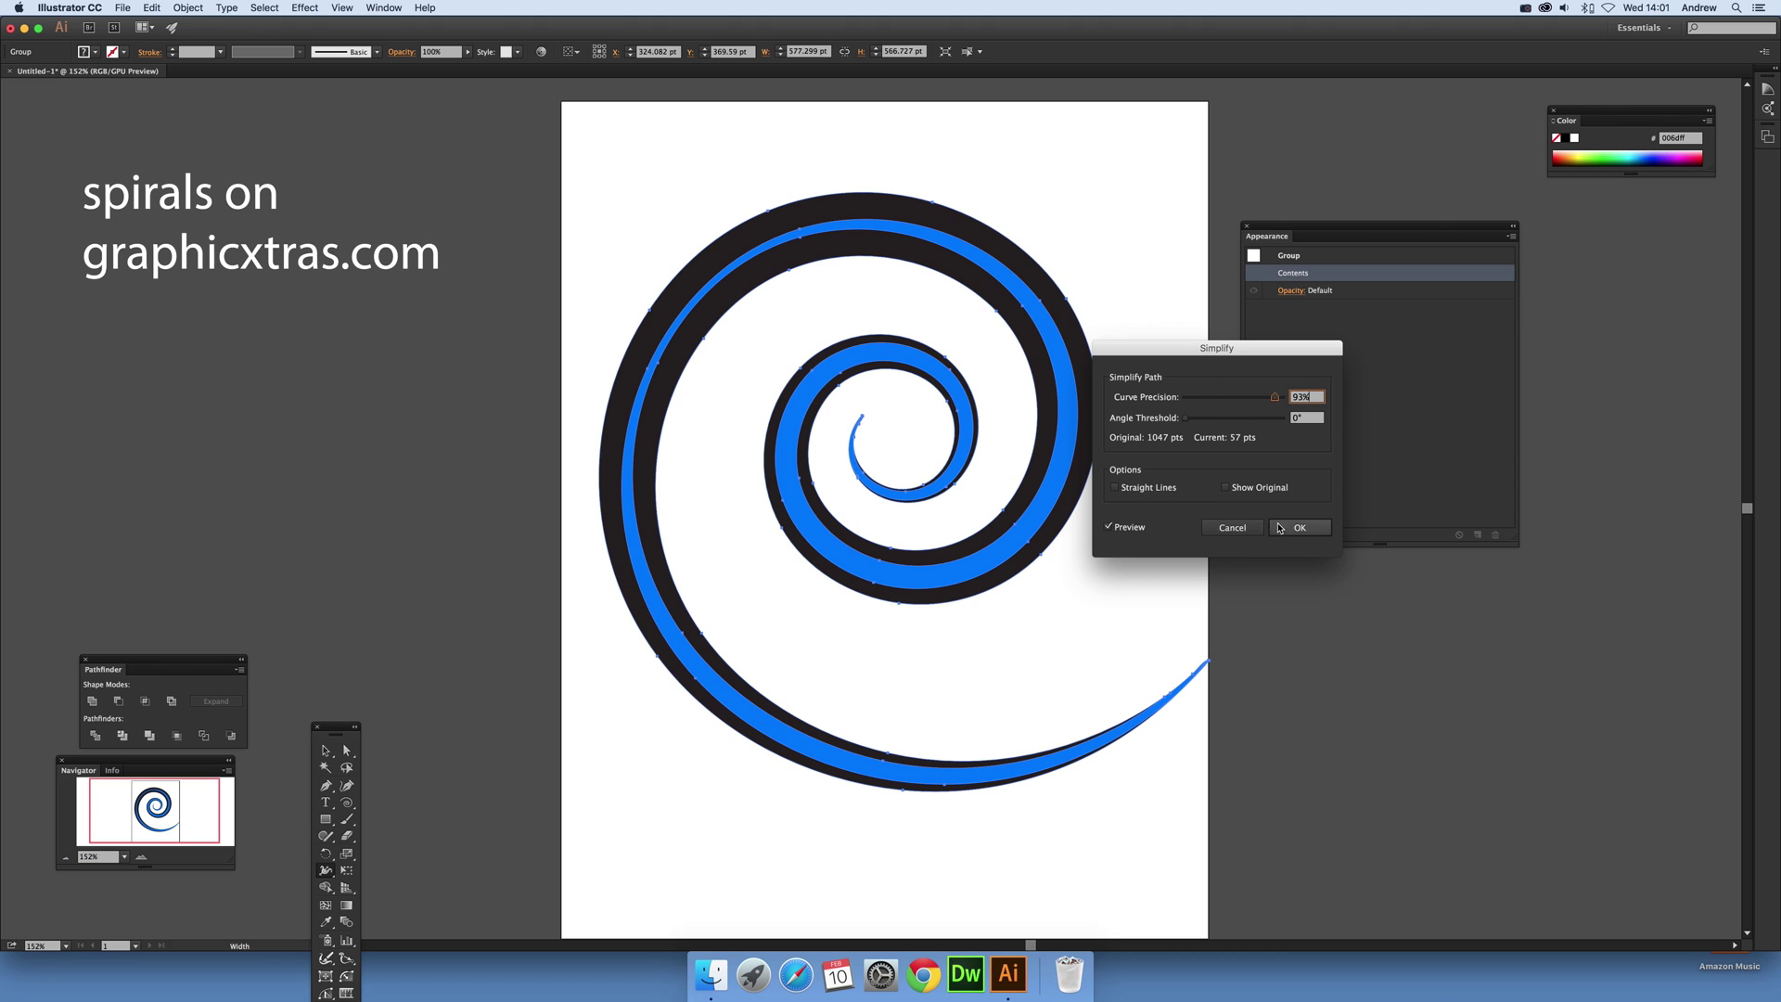
pyautogui.moveTo(1246, 401); pyautogui.dragTo(1188, 400)
pyautogui.click(1116, 489)
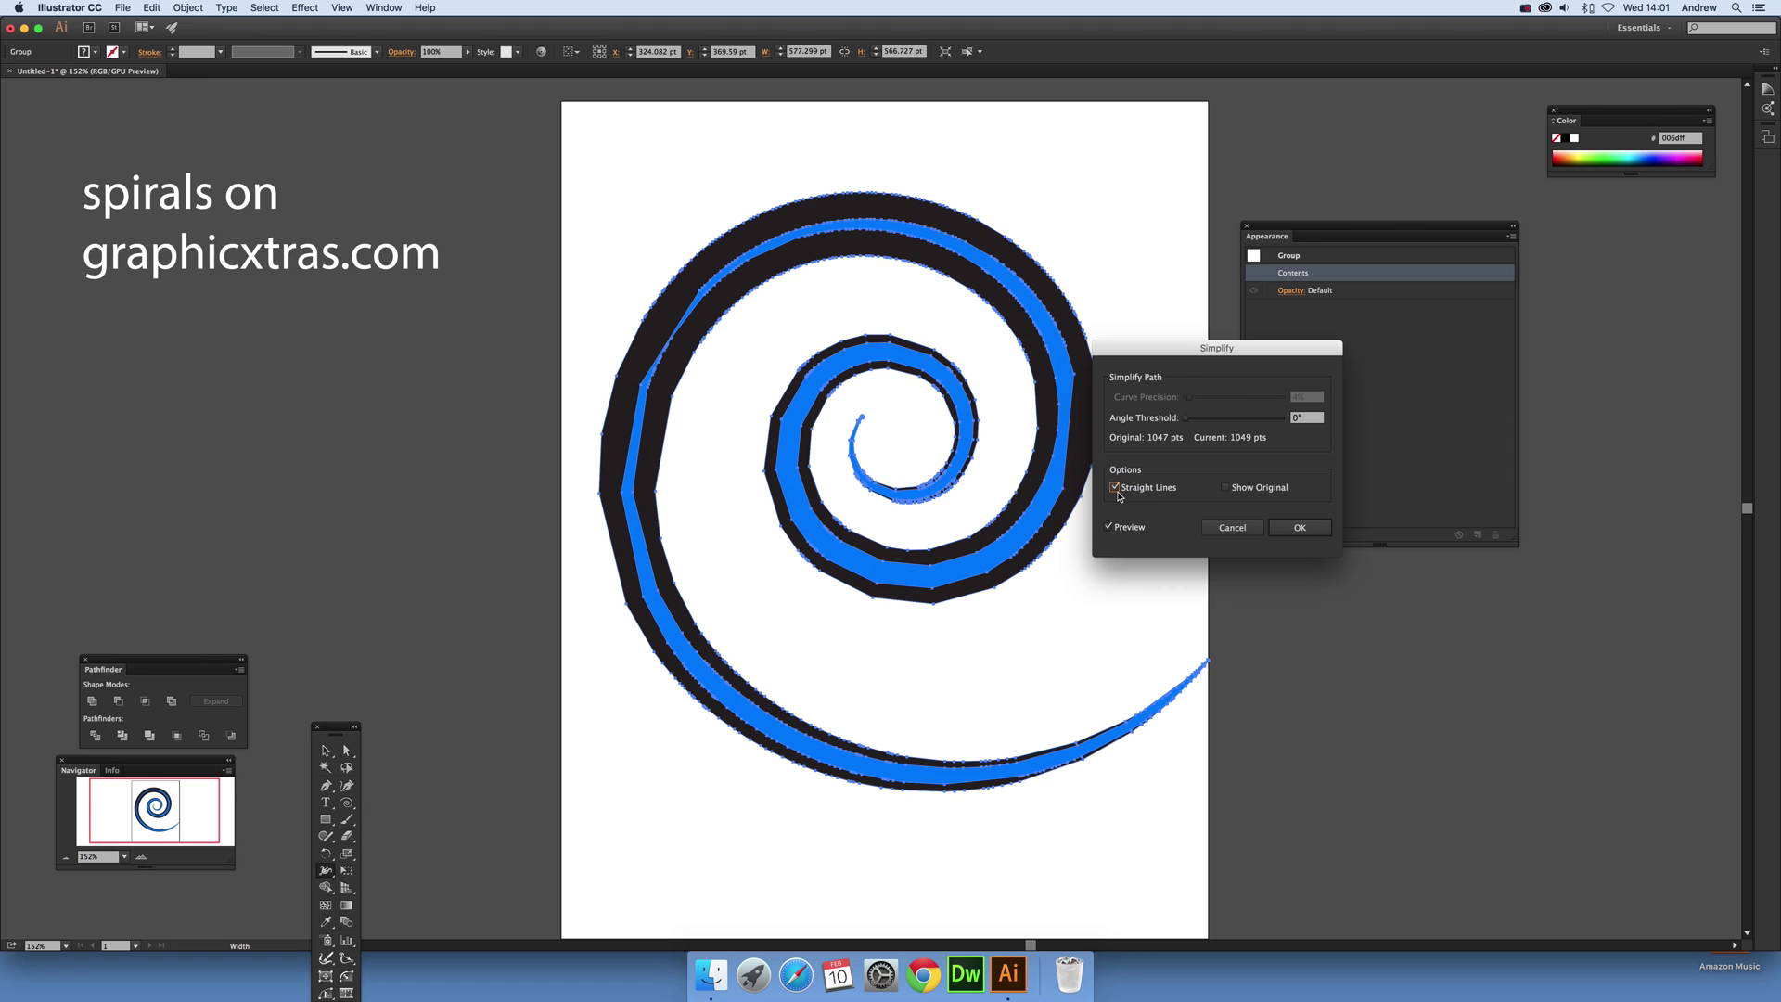
pyautogui.moveTo(1187, 423); pyautogui.dragTo(1216, 423)
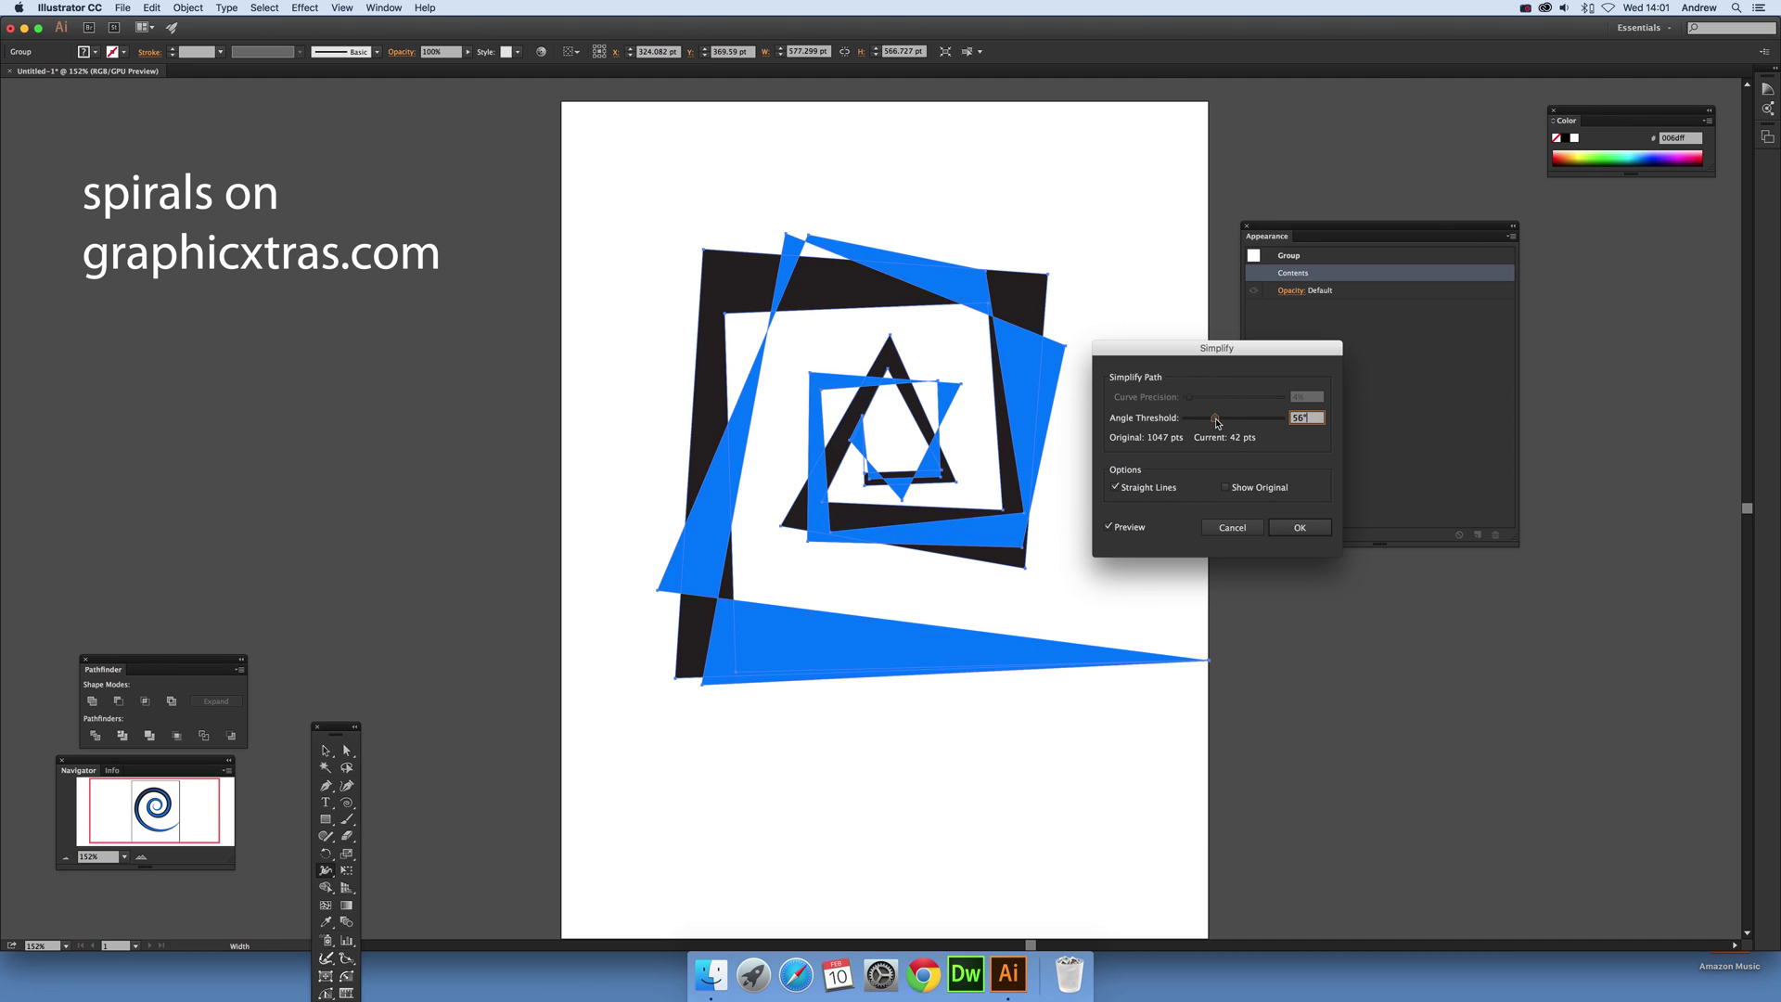
pyautogui.click(1299, 527)
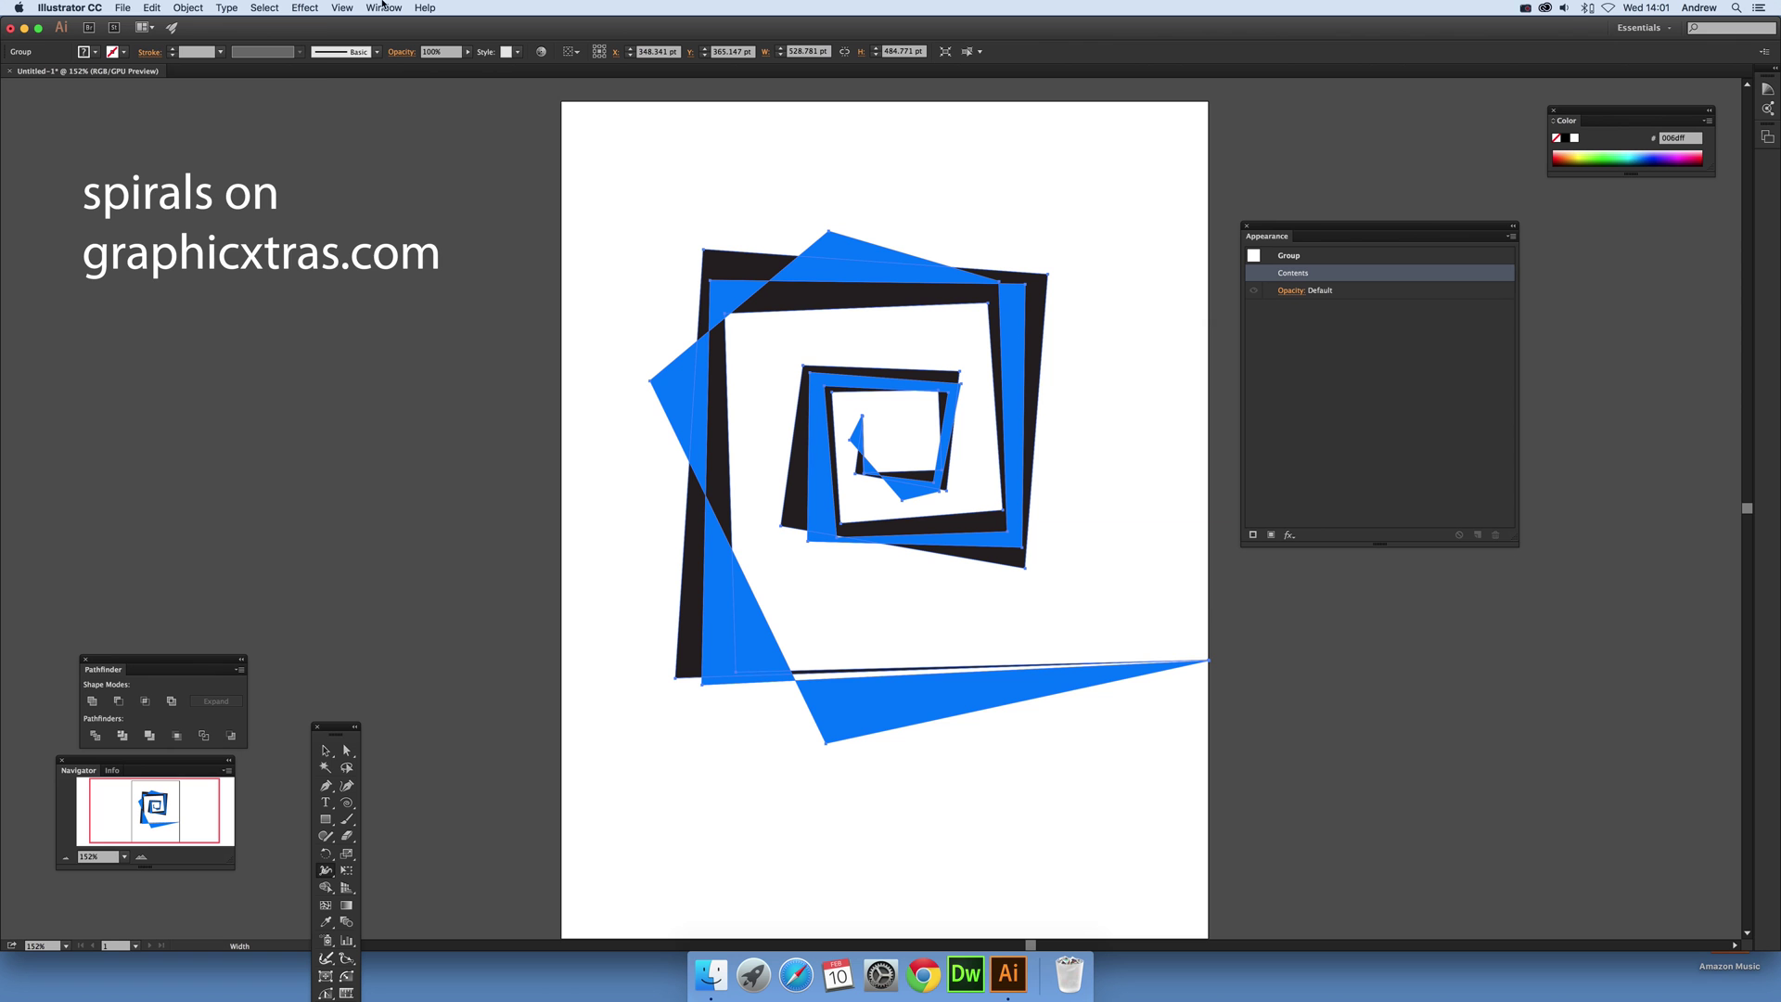
# Undo the Simplify to restore the smooth spiral and choose the Zig Zag distortion effect.
pyautogui.click(158, 11)
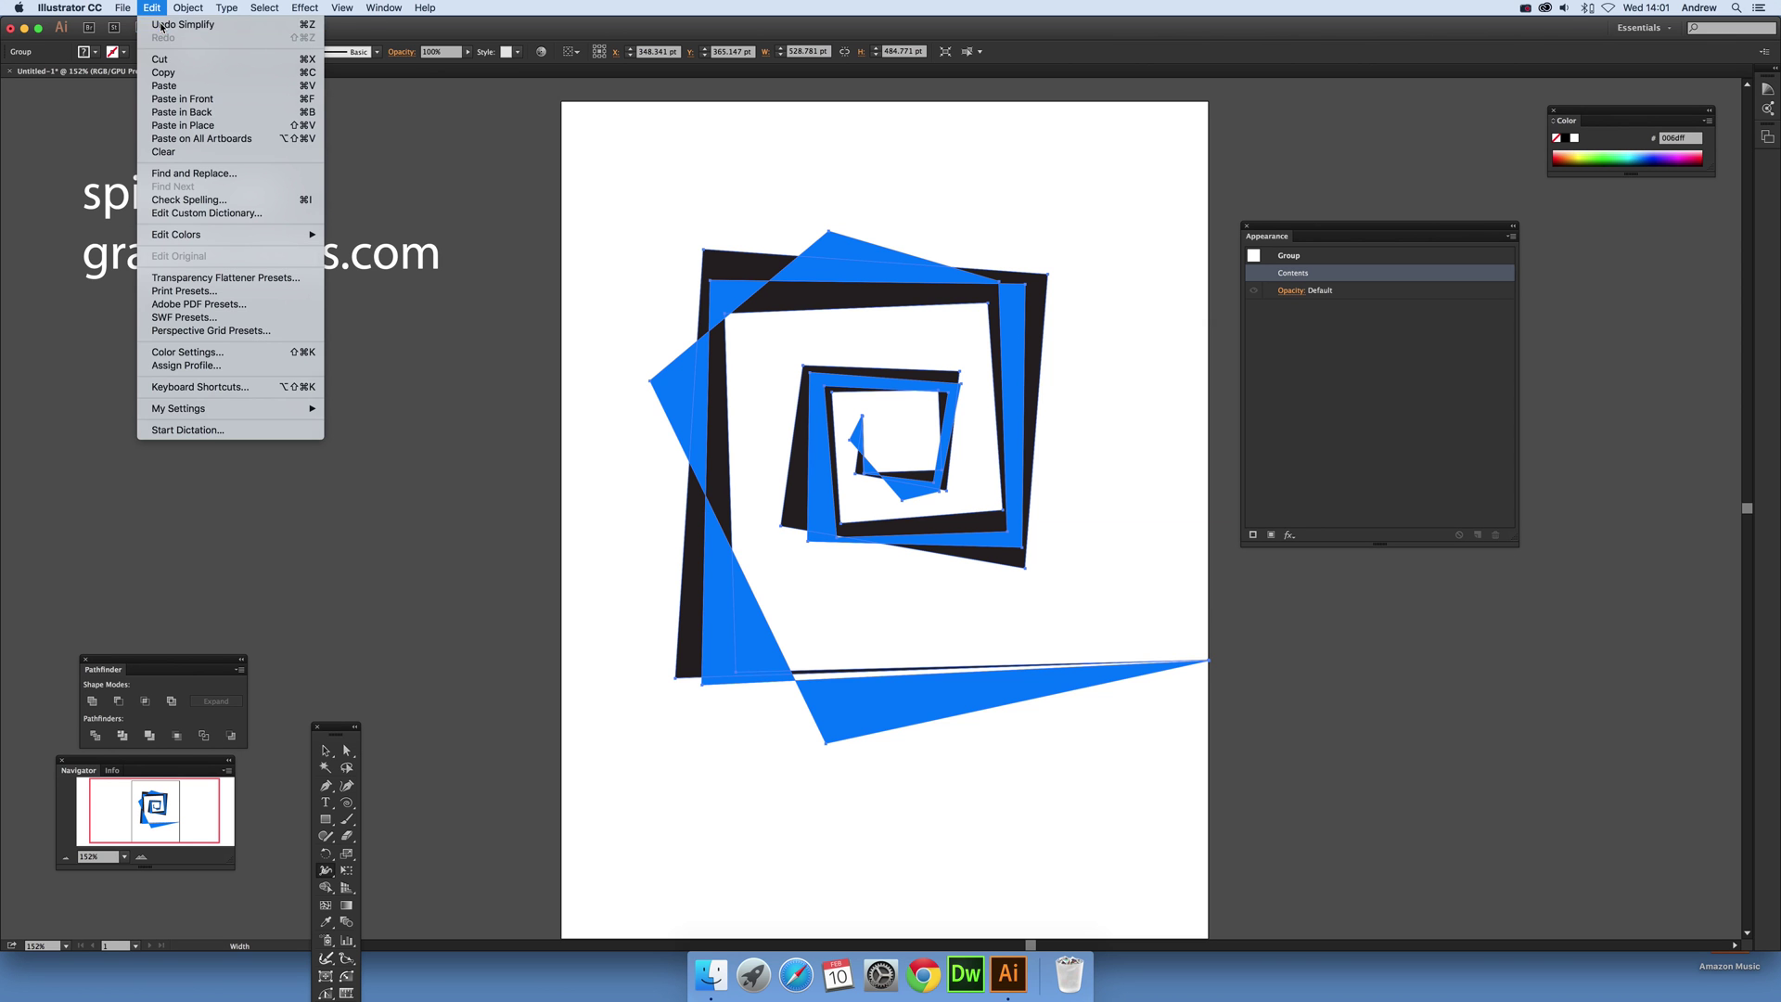
pyautogui.click(165, 25)
pyautogui.click(308, 8)
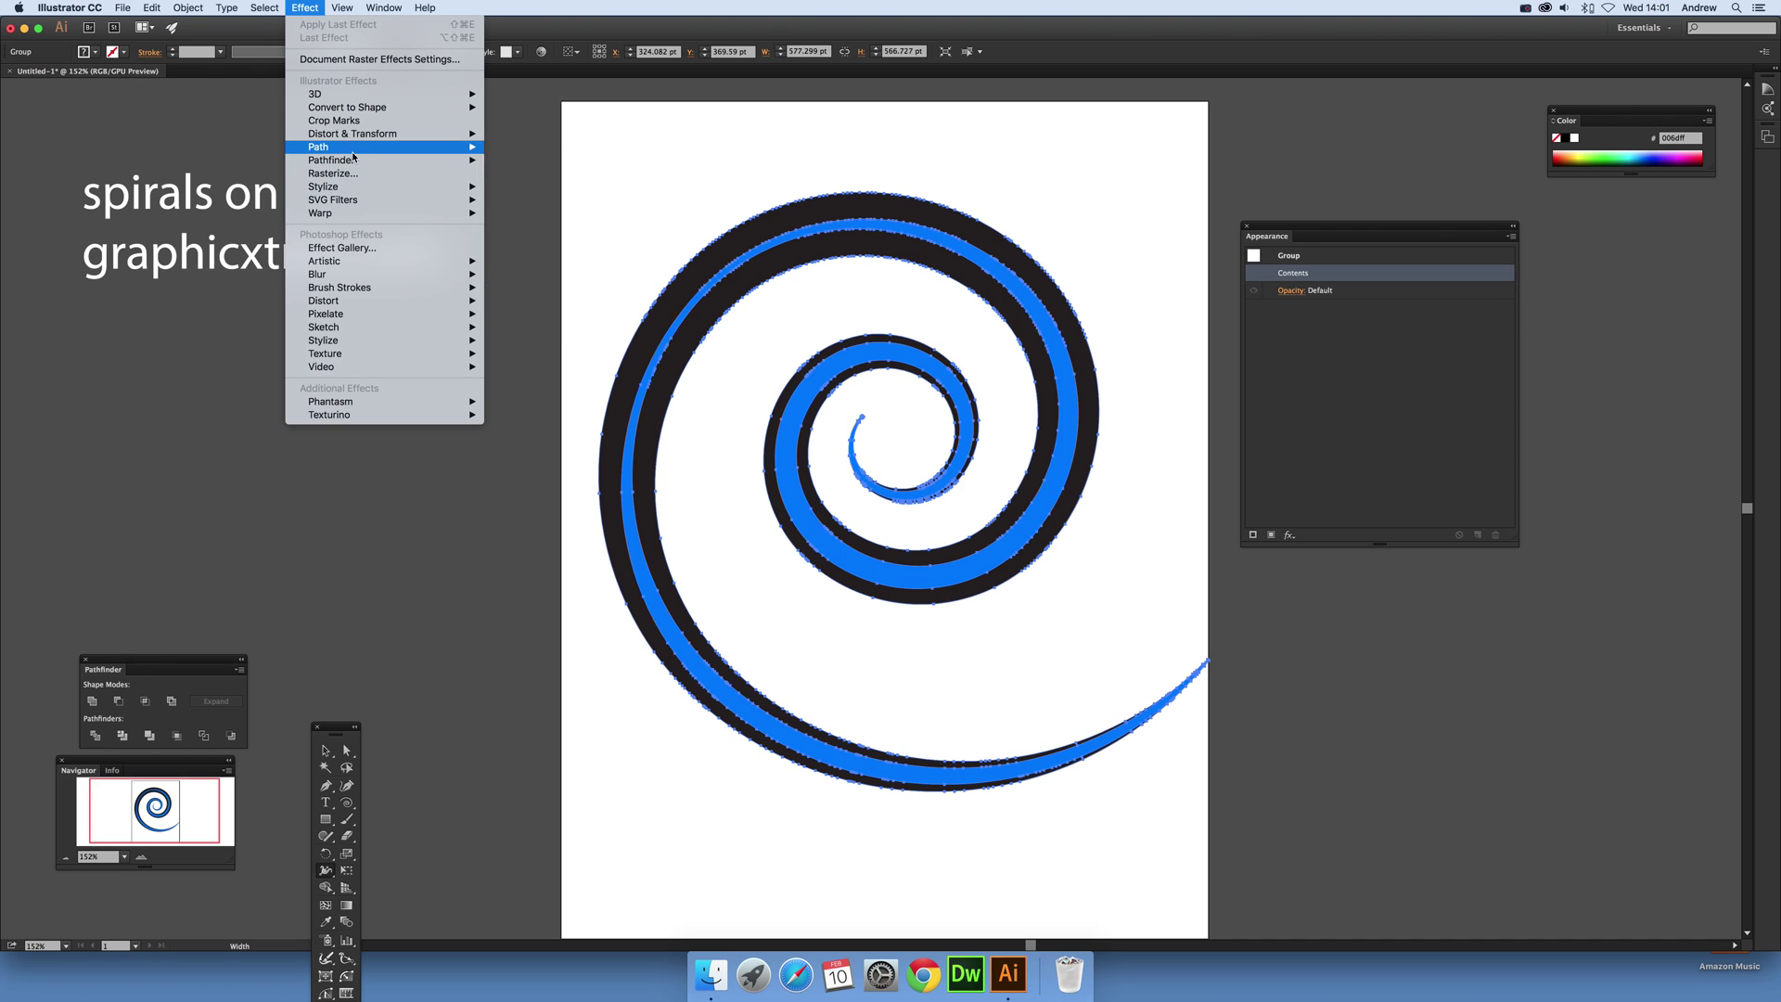
pyautogui.moveTo(353, 154)
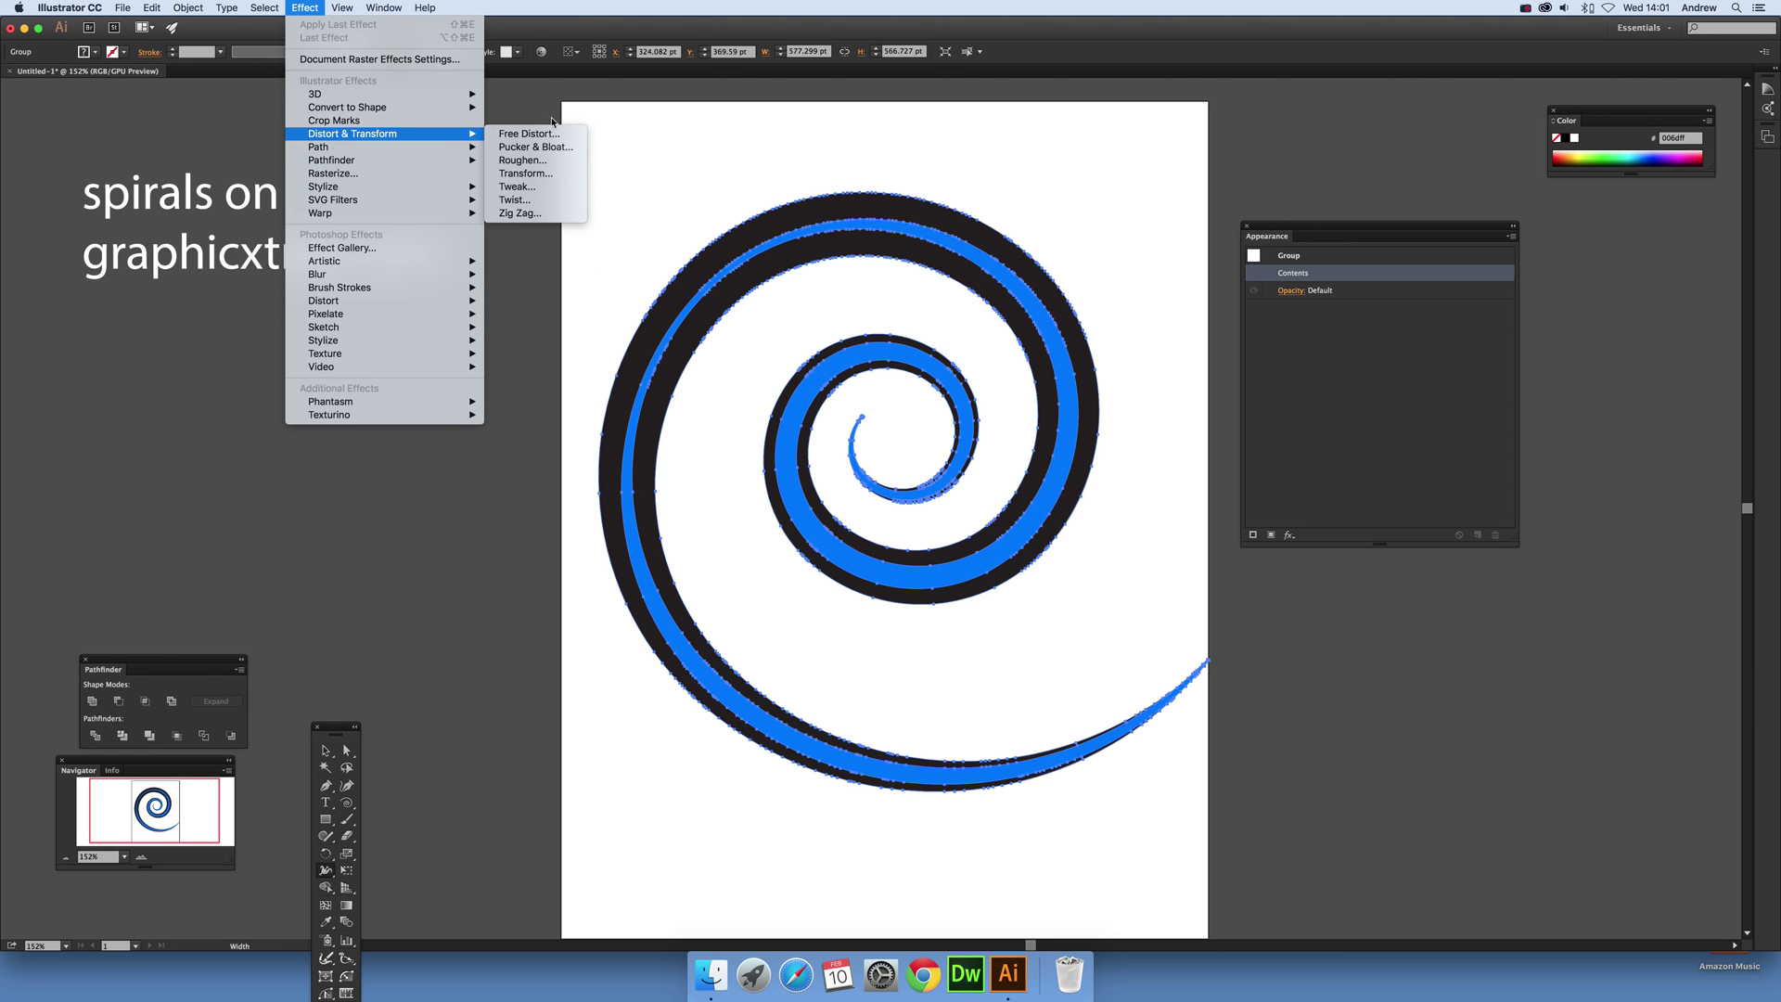
pyautogui.click(521, 213)
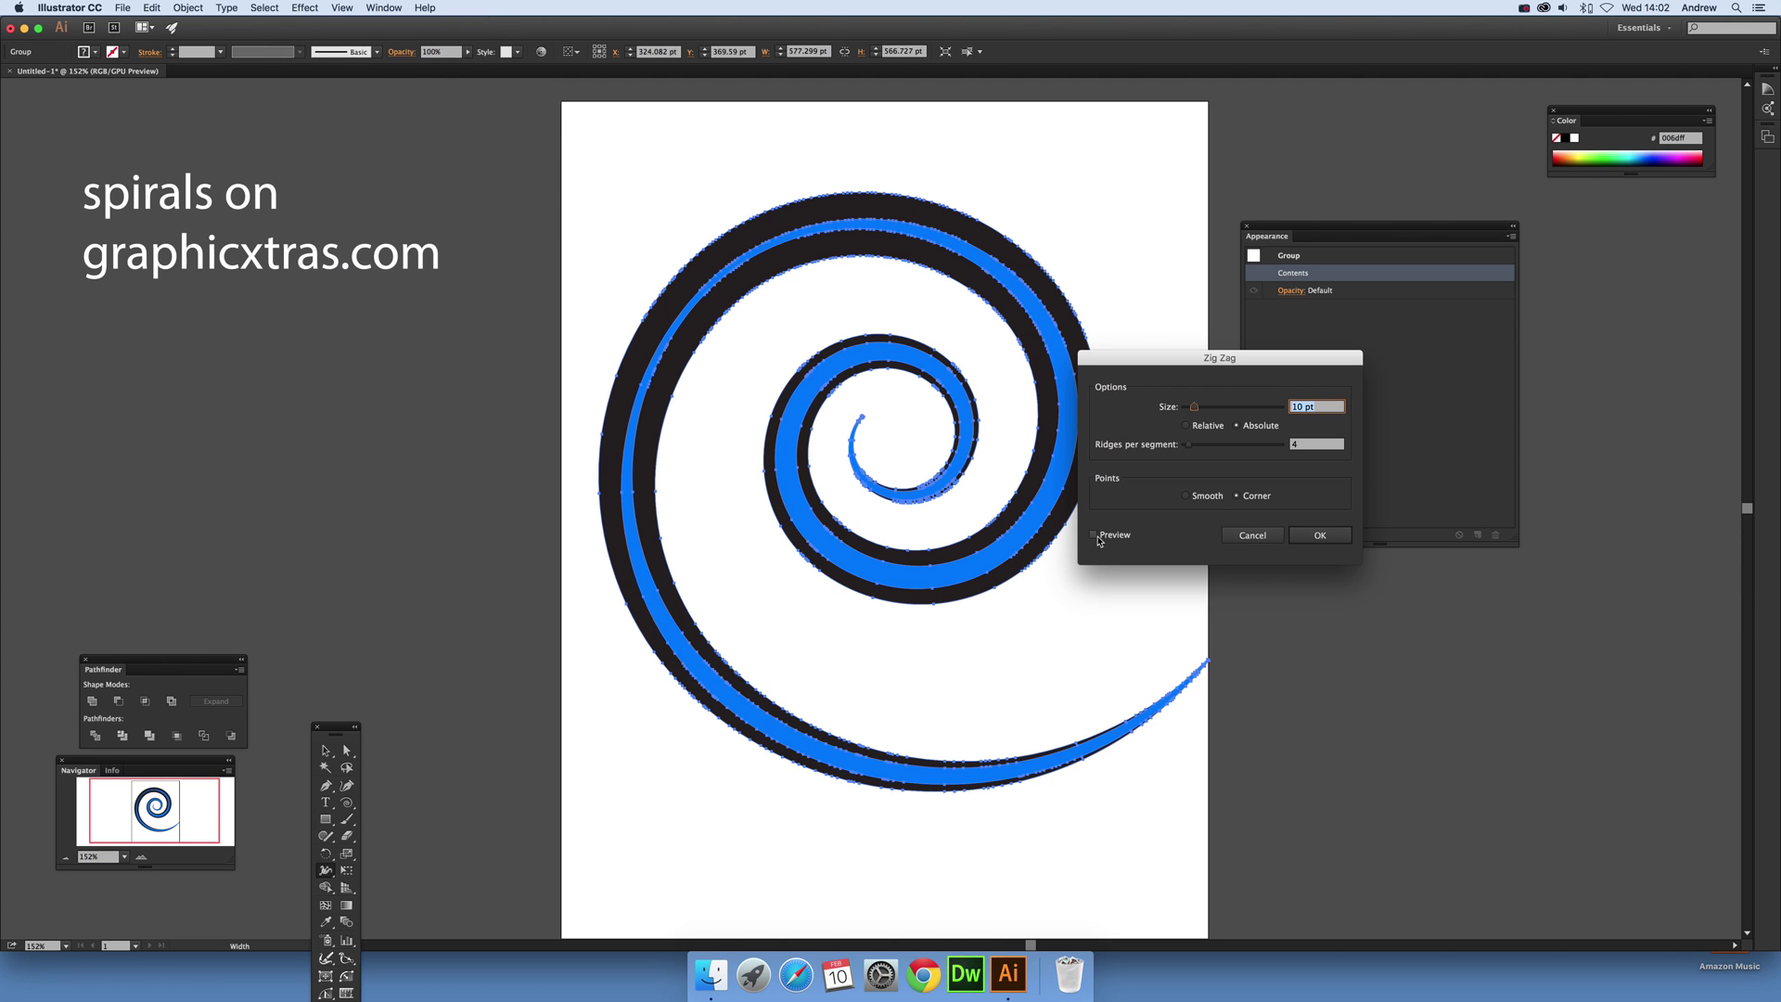
# Apply Zig Zag with preview on at 7% relative size, 4 ridges and corner points.
pyautogui.click(1098, 537)
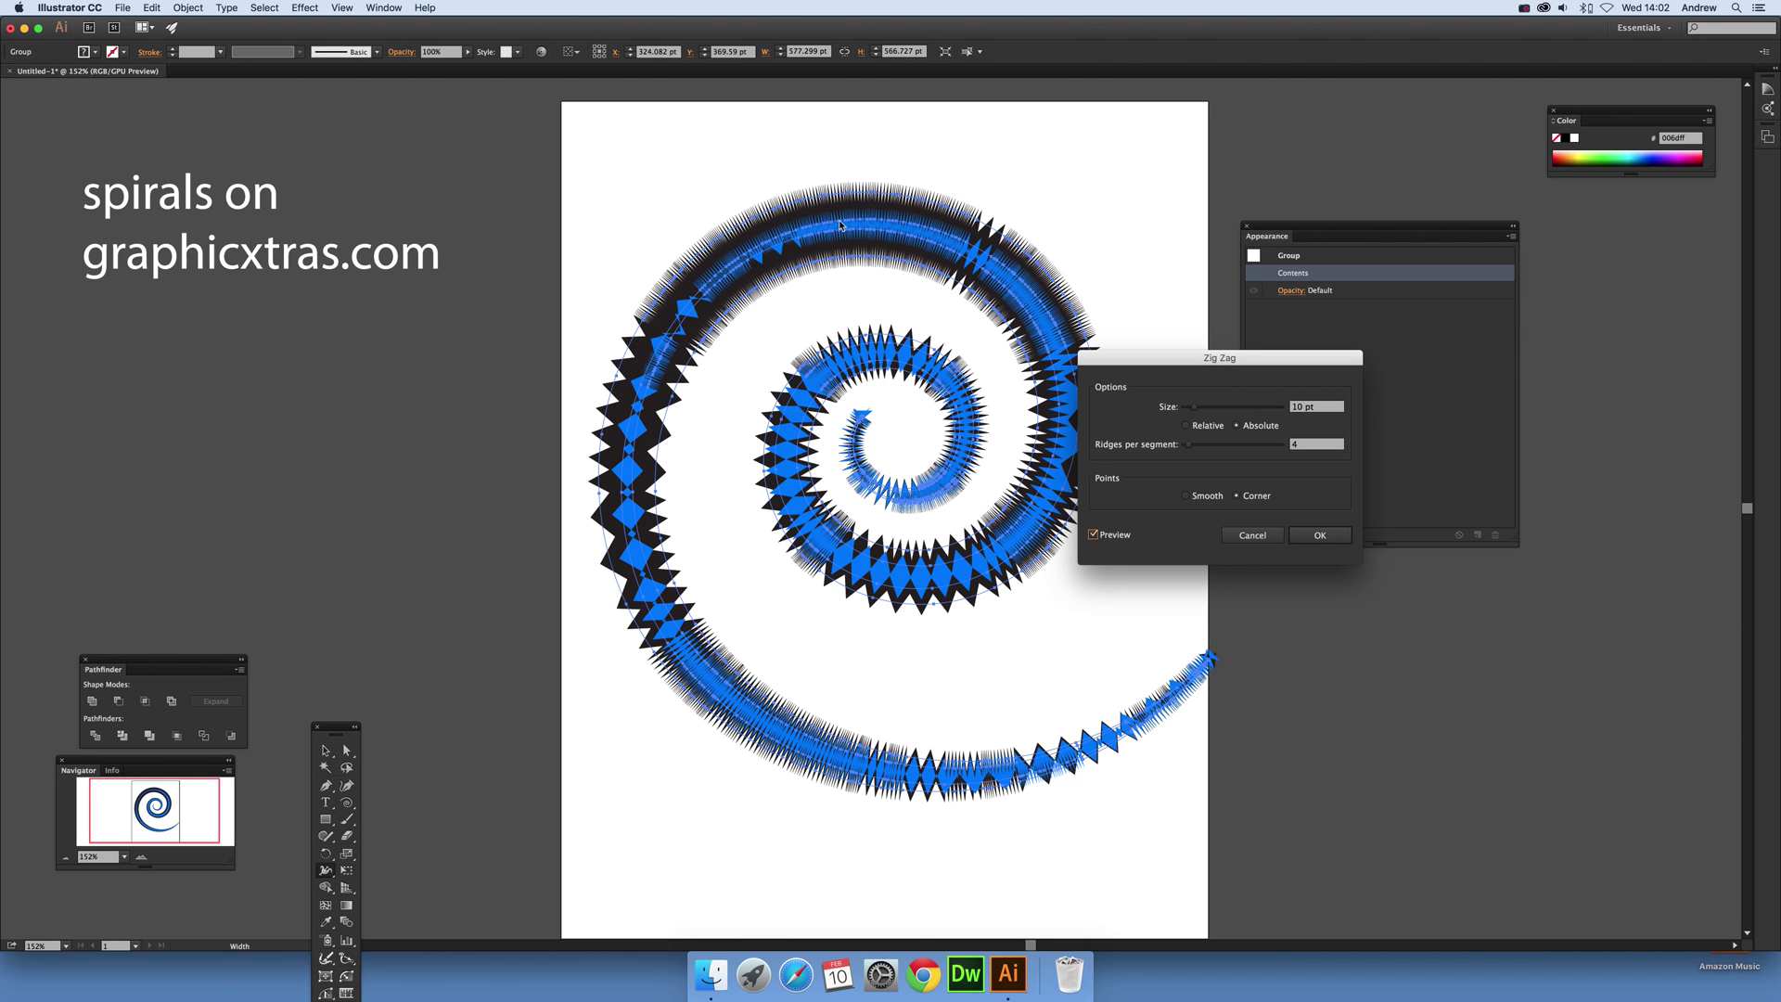
pyautogui.moveTo(1210, 405); pyautogui.dragTo(1190, 409)
pyautogui.click(1188, 425)
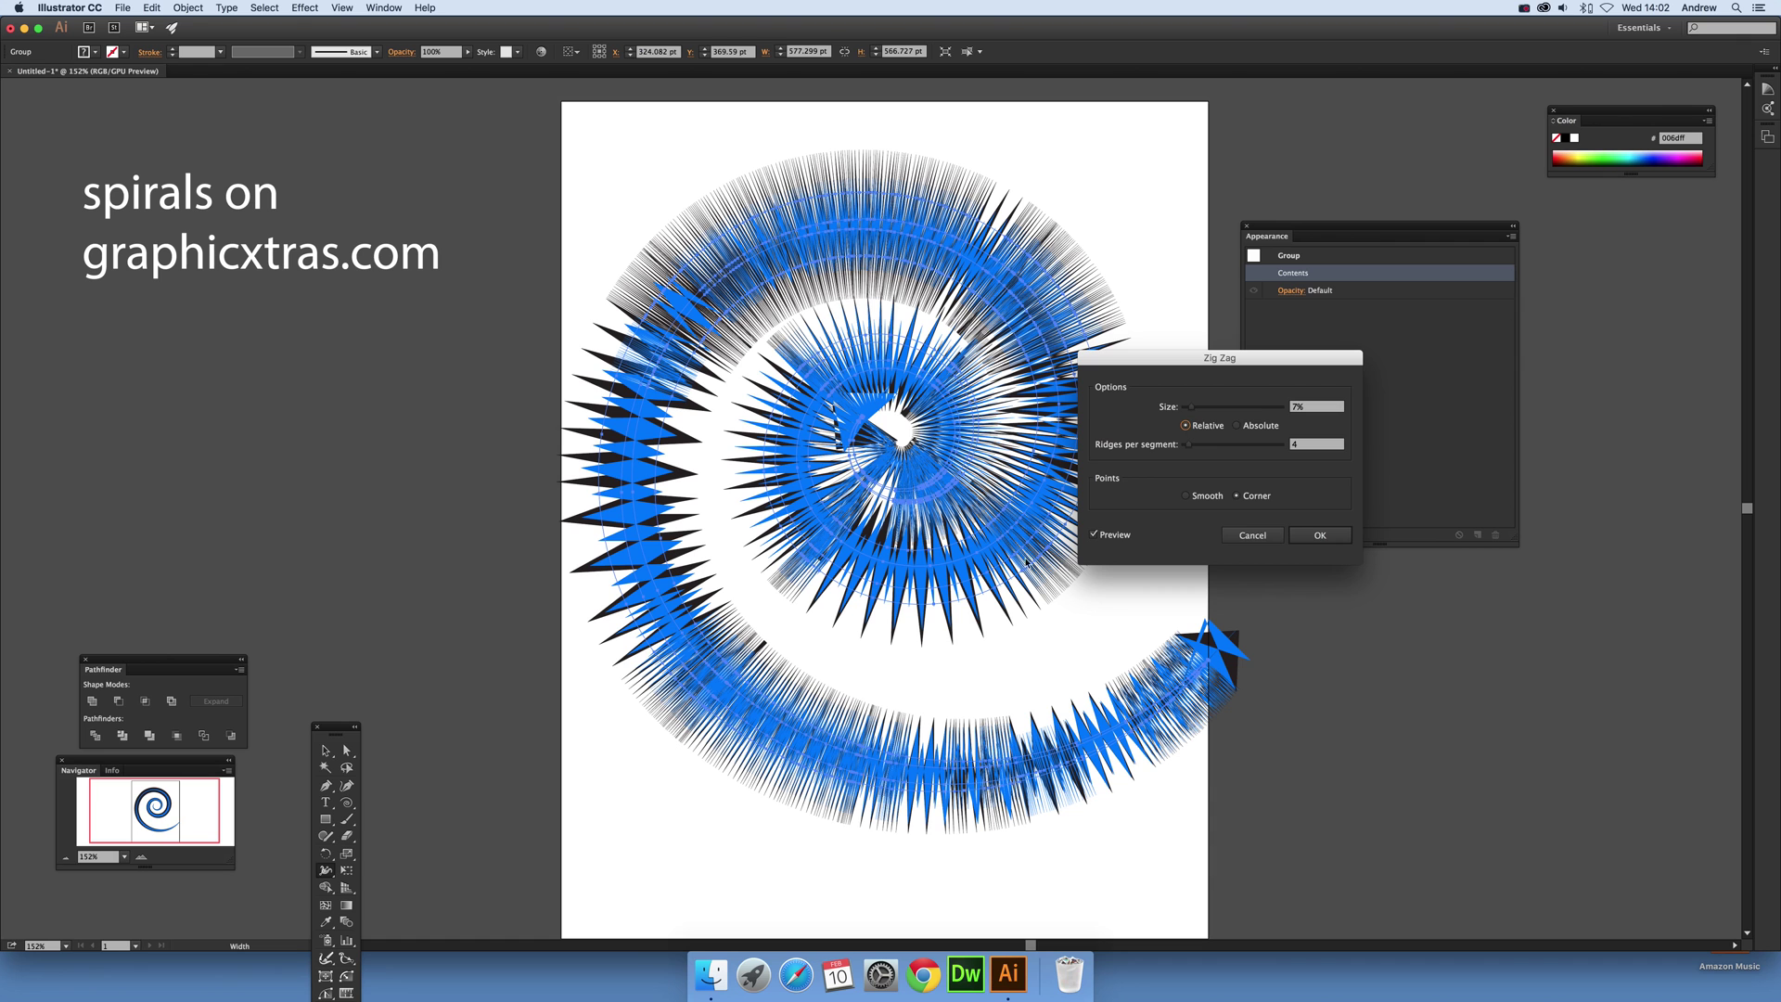
pyautogui.click(1311, 536)
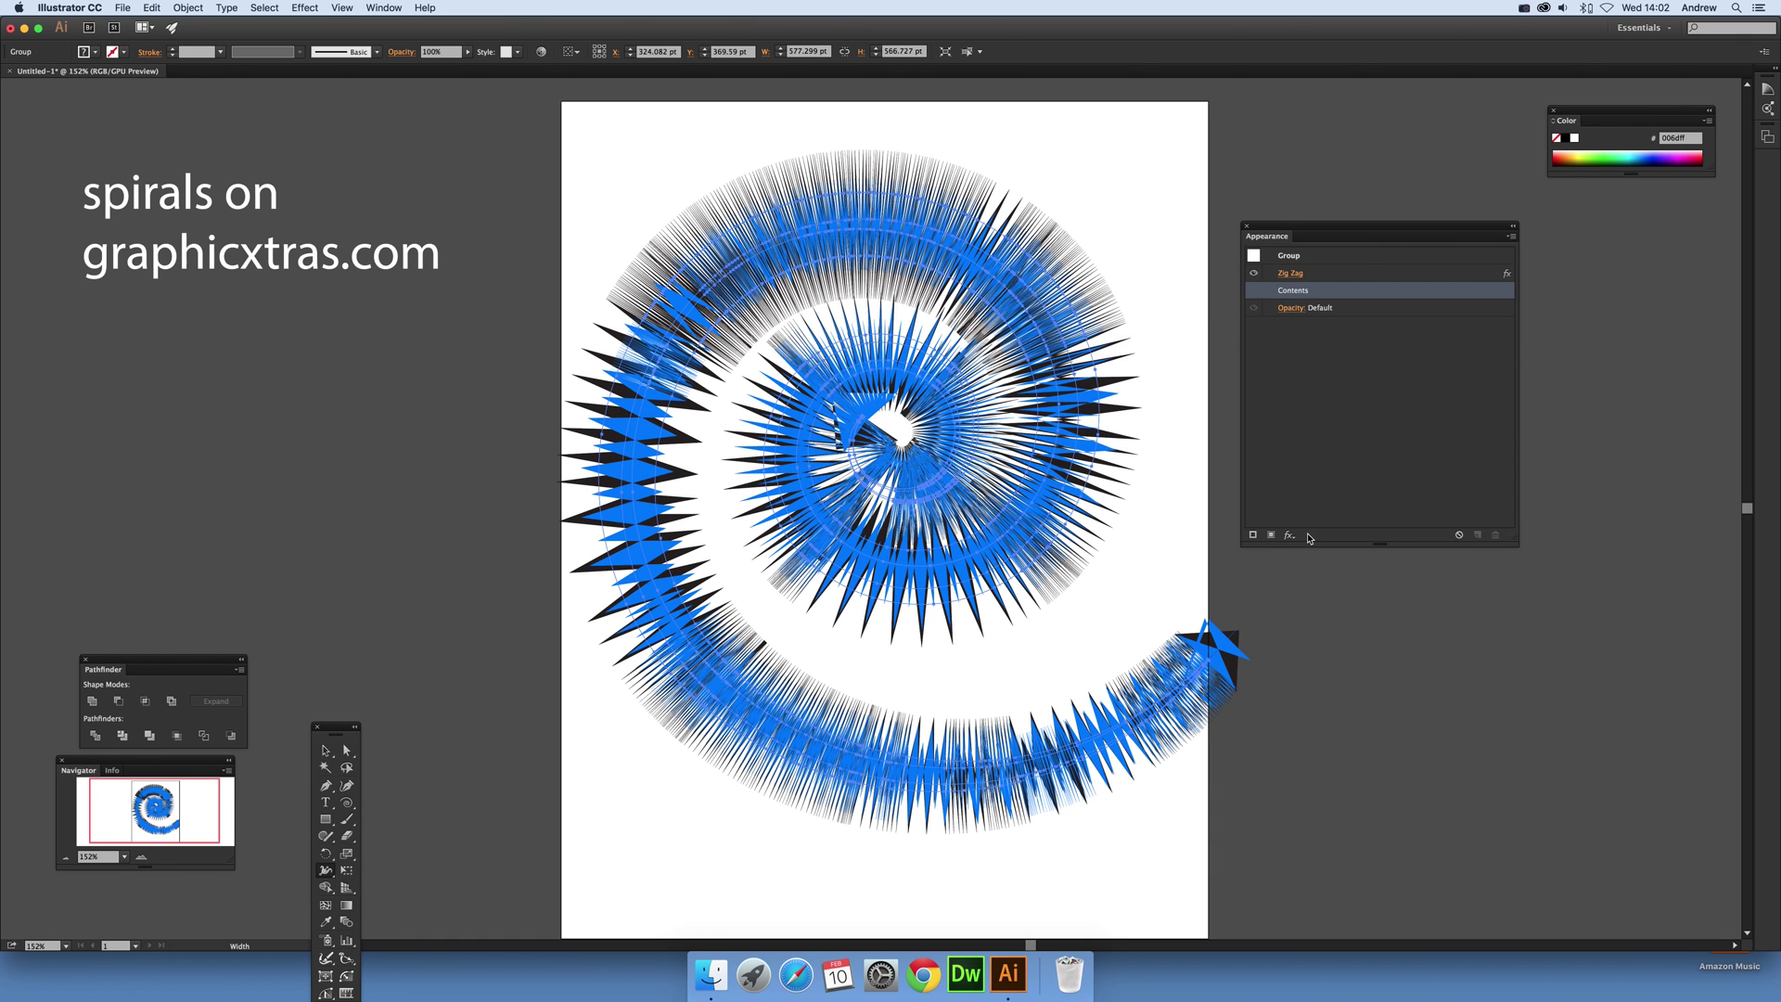